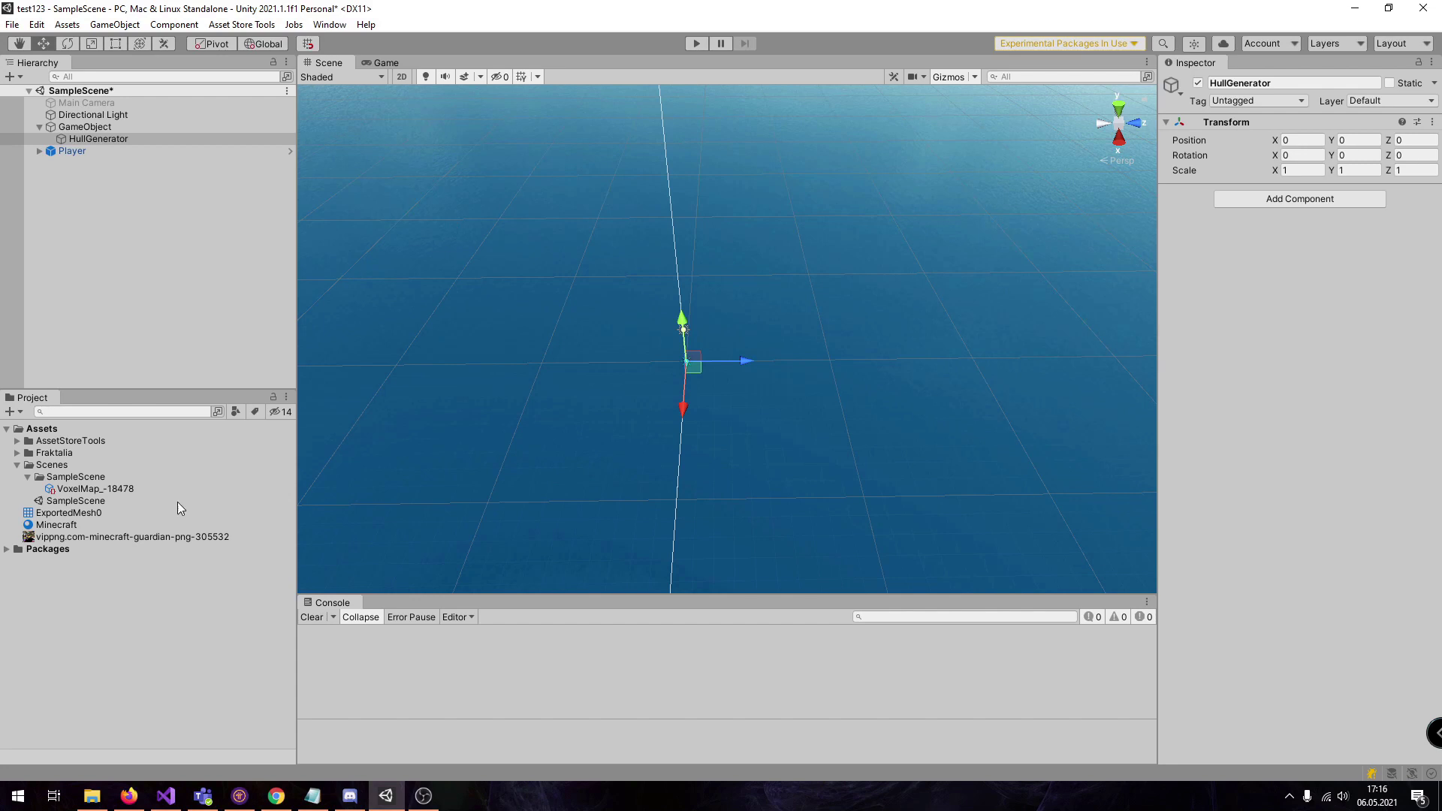
Step: Review the imported Minecraft texture atlas and the web page it was downloaded from
click(110, 538)
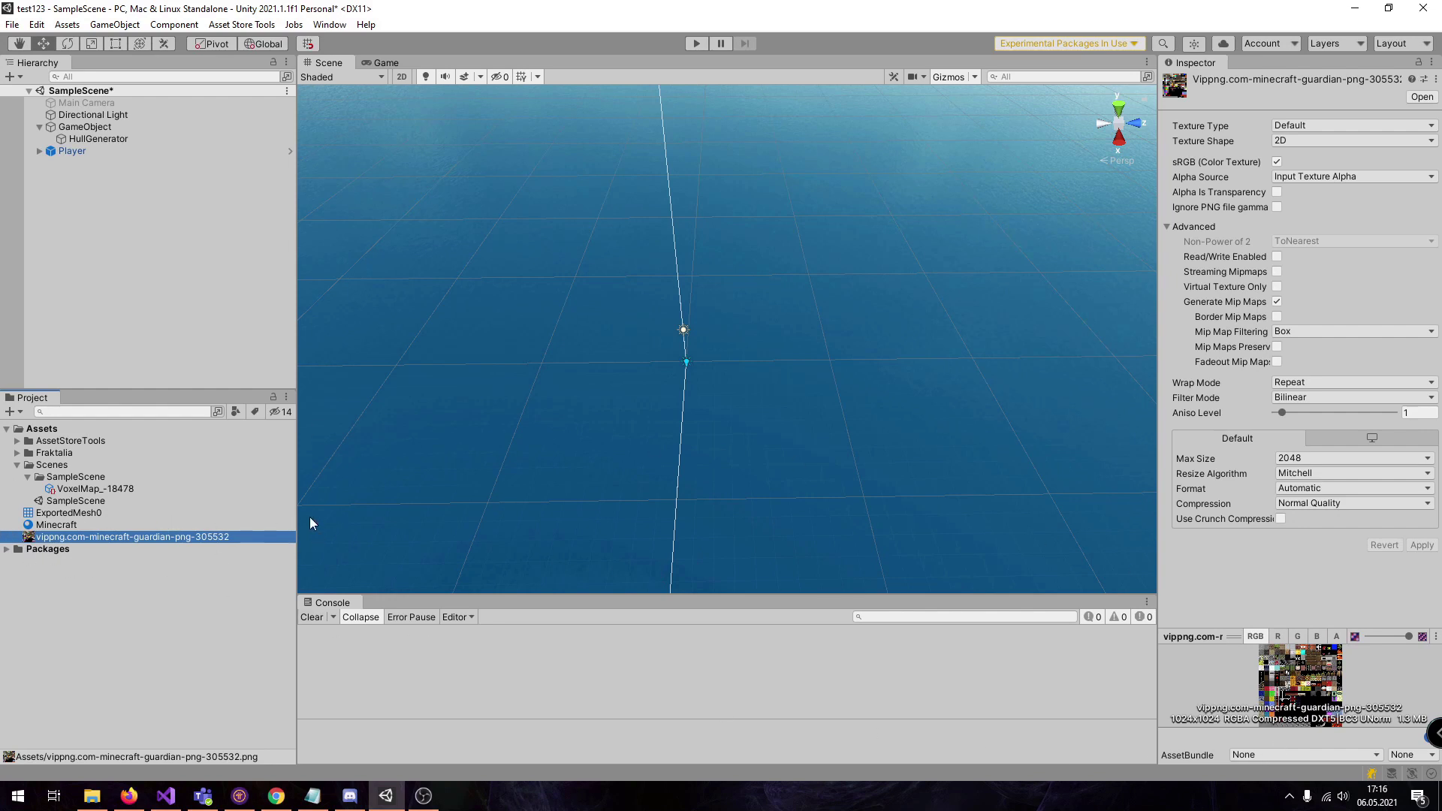
click(129, 795)
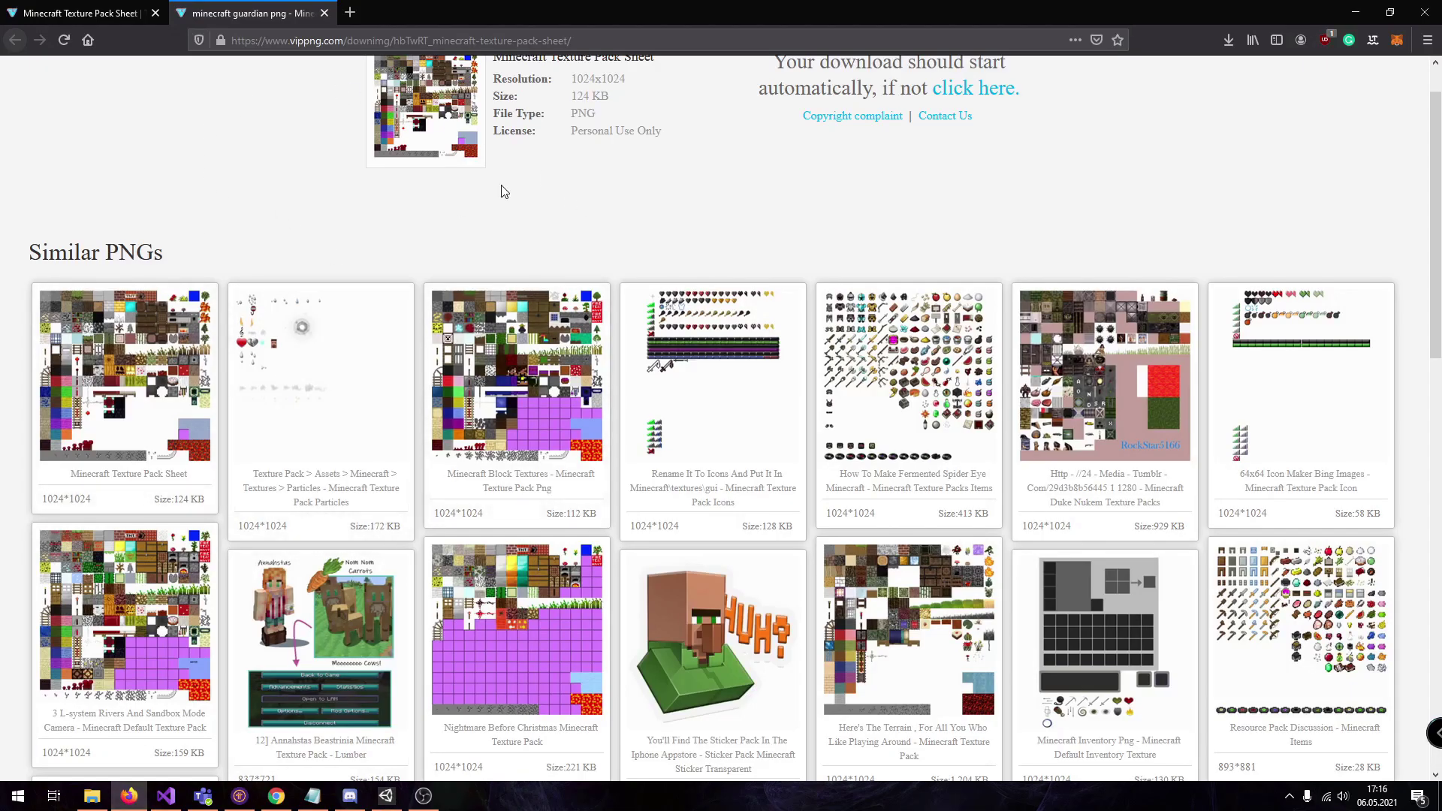
key(alt+Tab)
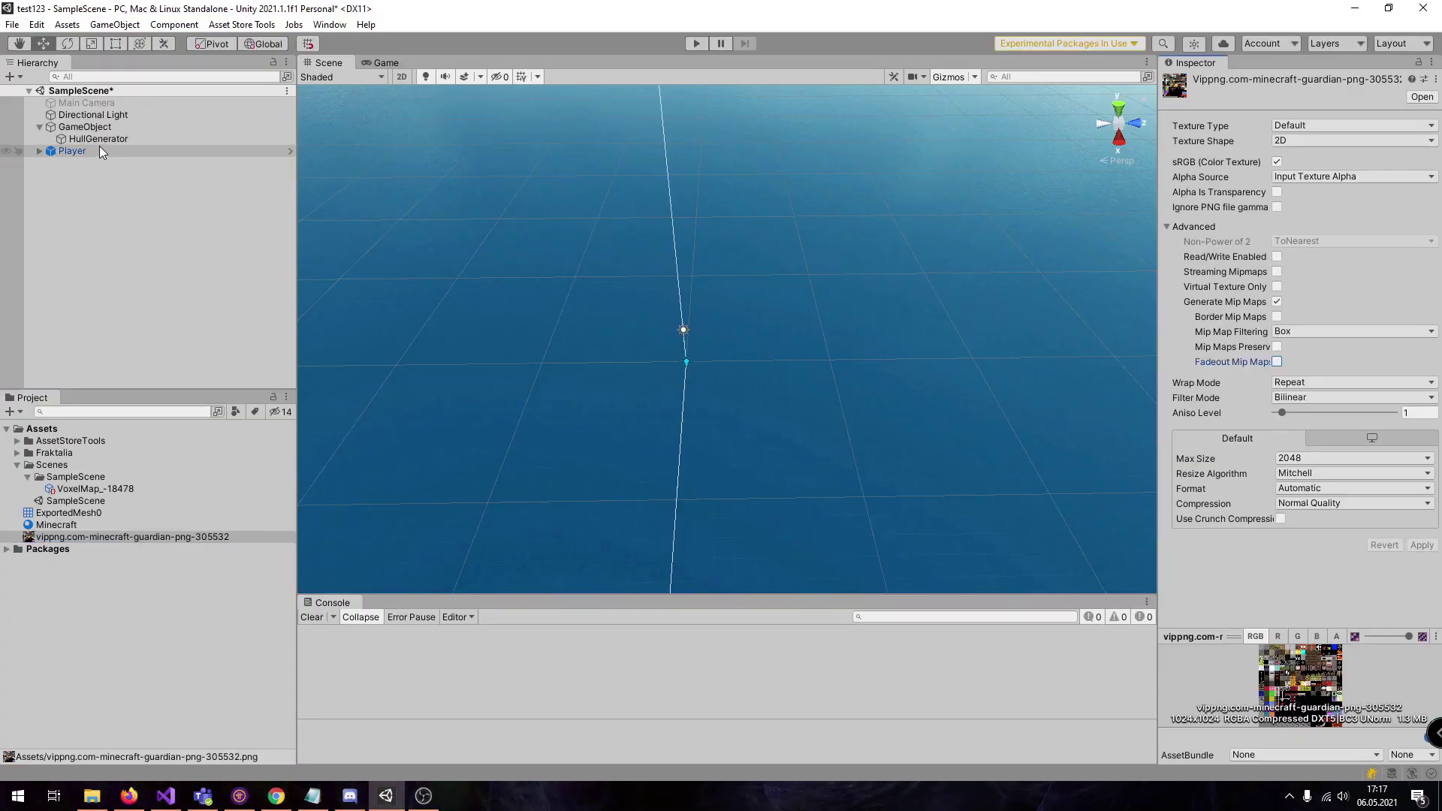
Step: Add a Native Atlas Cubic component to the HullGenerator object under GameObject
click(94, 126)
scroll(678, 373, down, 5)
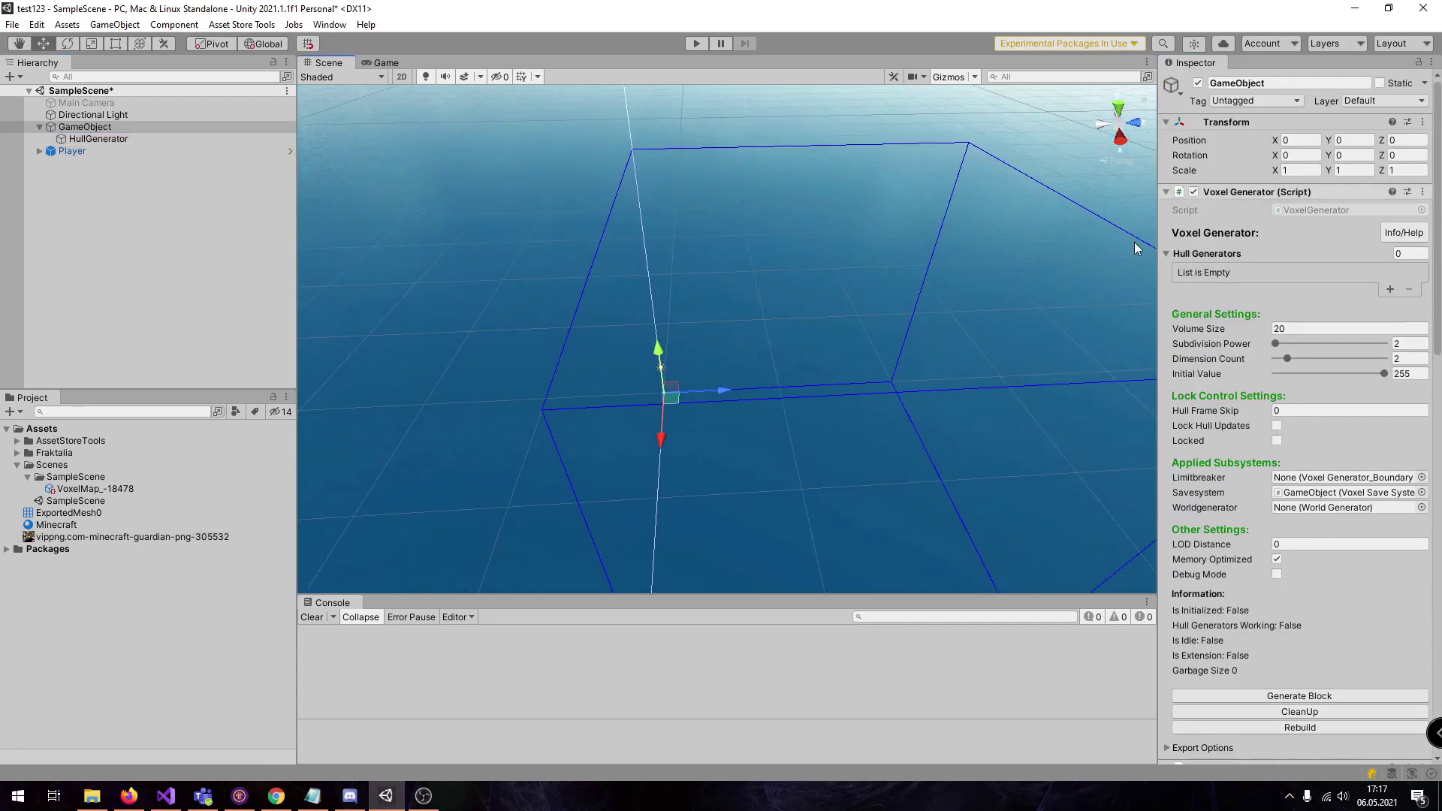
click(132, 140)
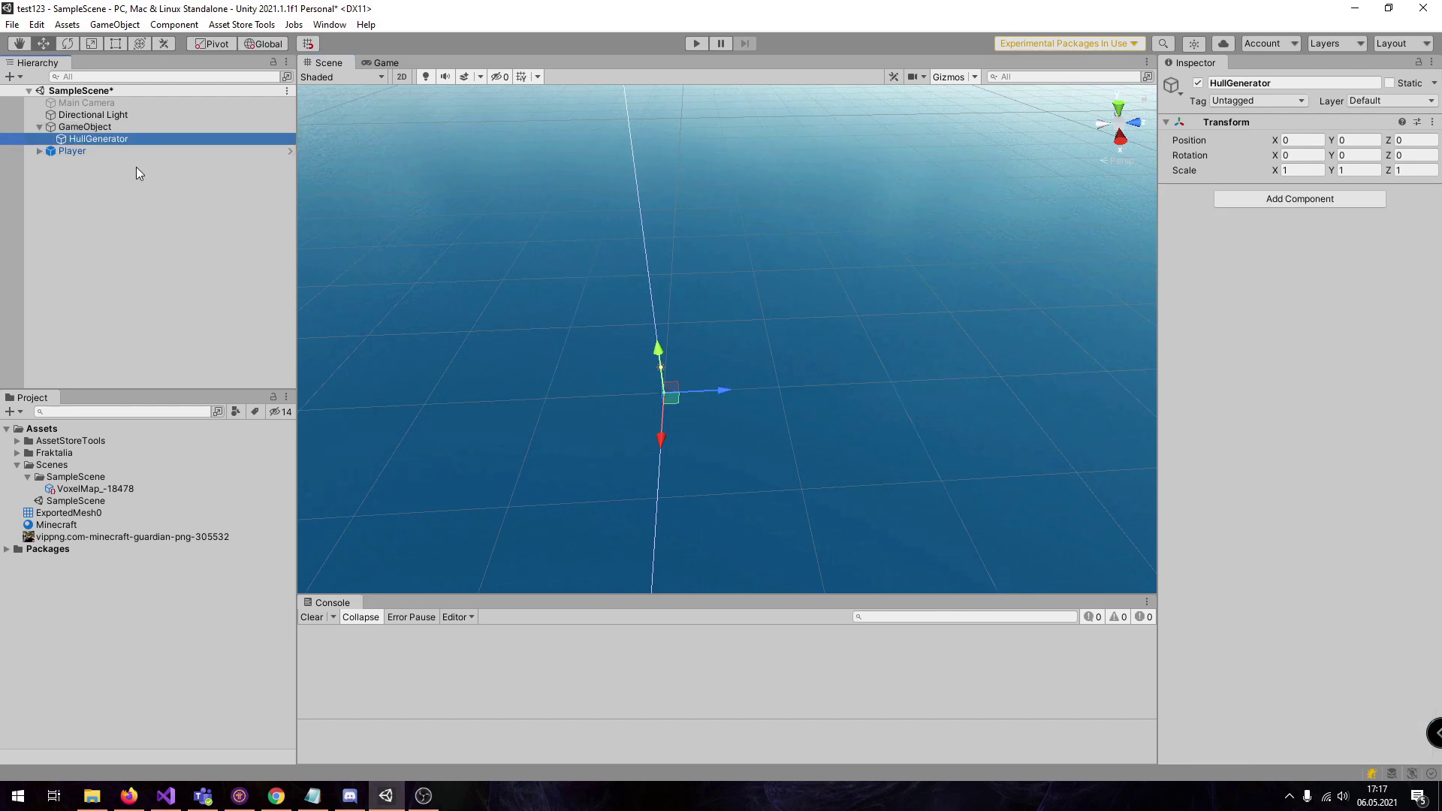
click(1284, 200)
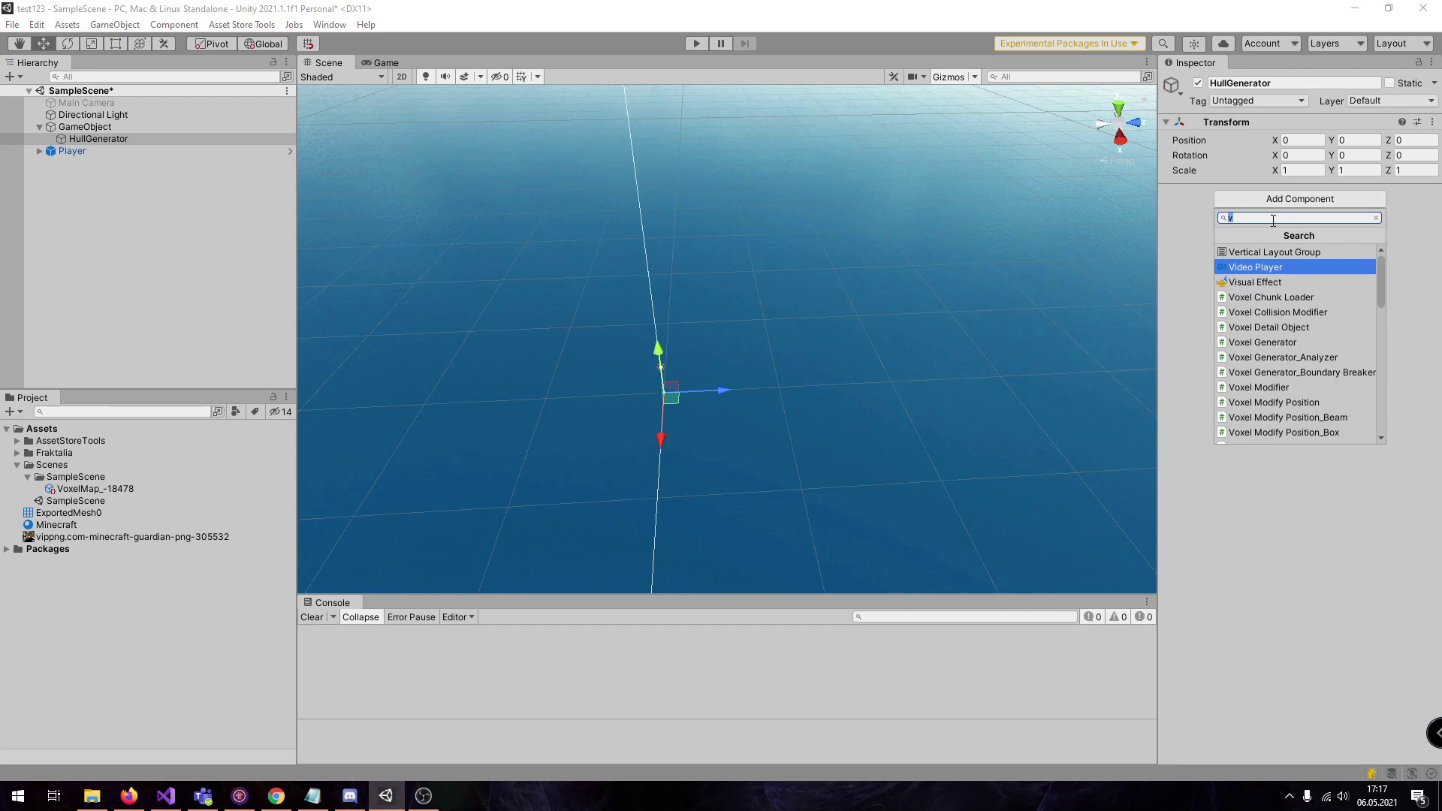
text(nat)
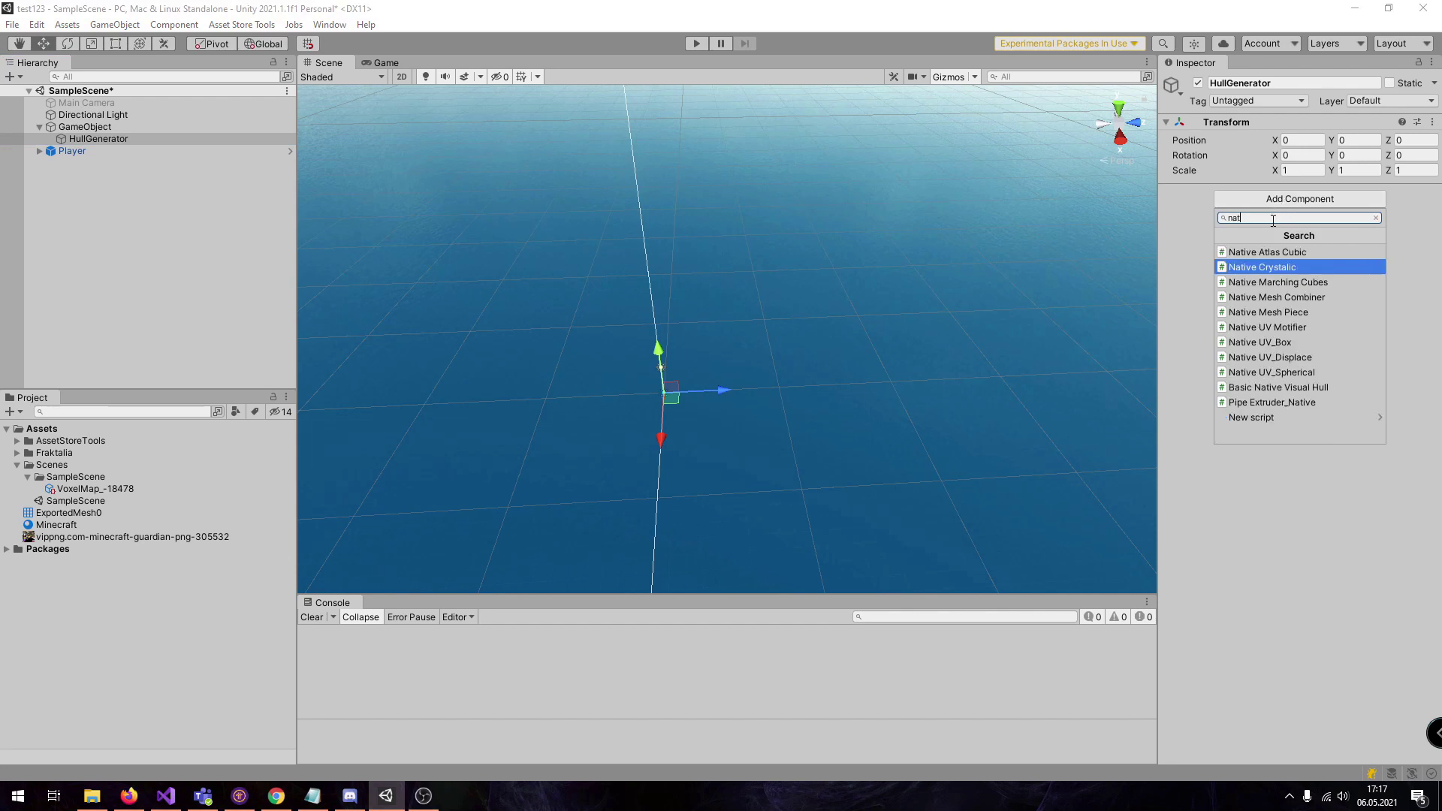
click(1260, 252)
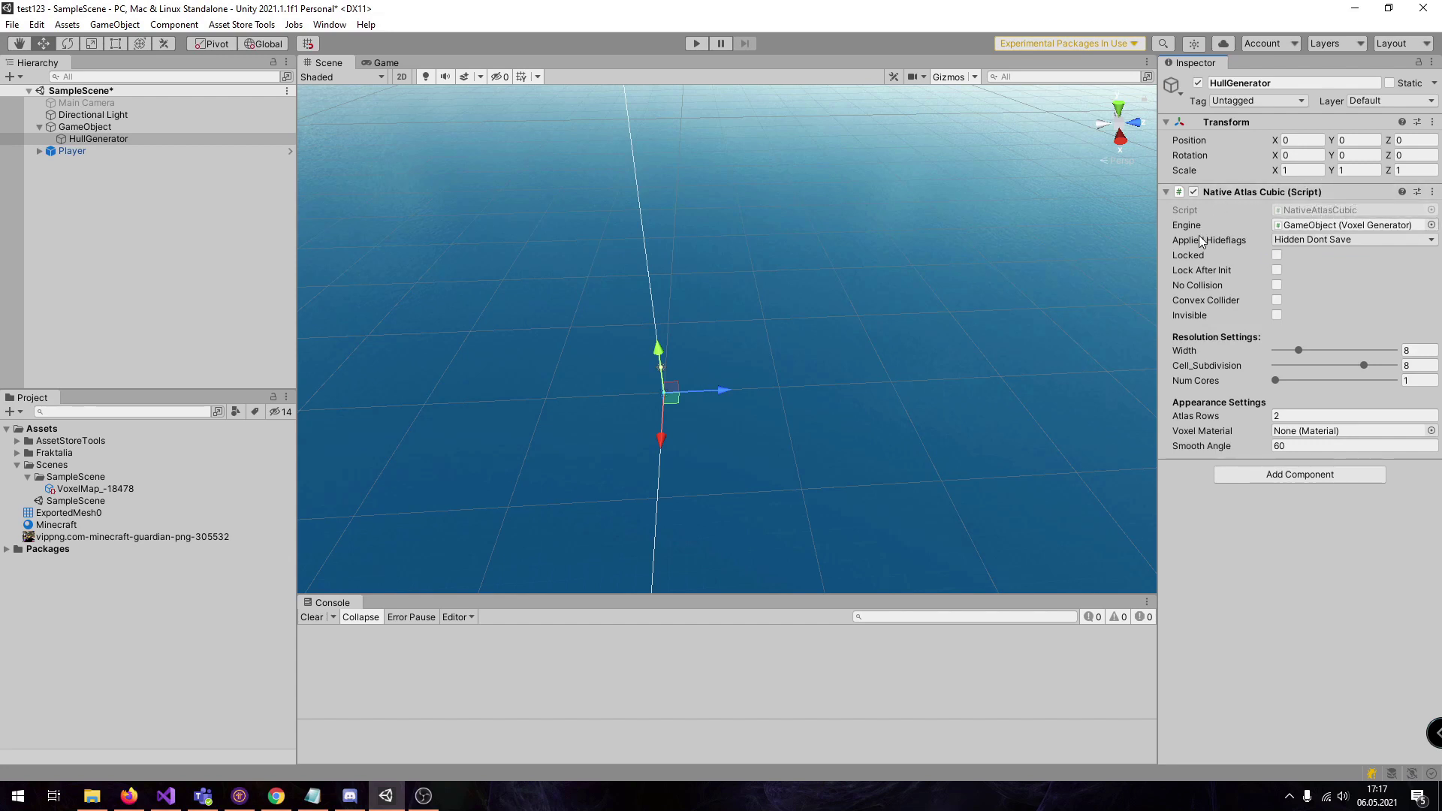
Step: Check the Minecraft texture atlas and set HullGenerator's Atlas Rows to 16 to match it
click(139, 536)
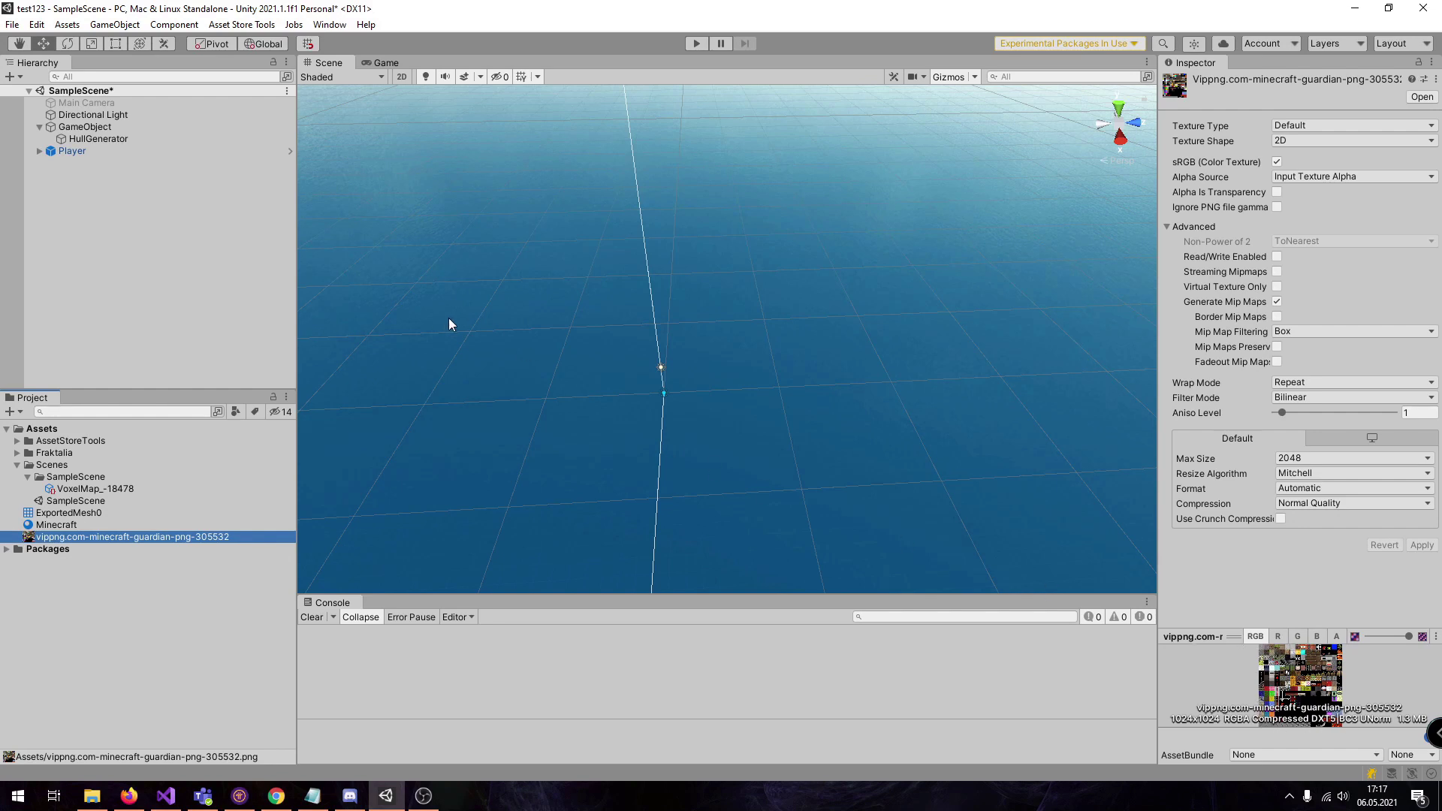
click(106, 138)
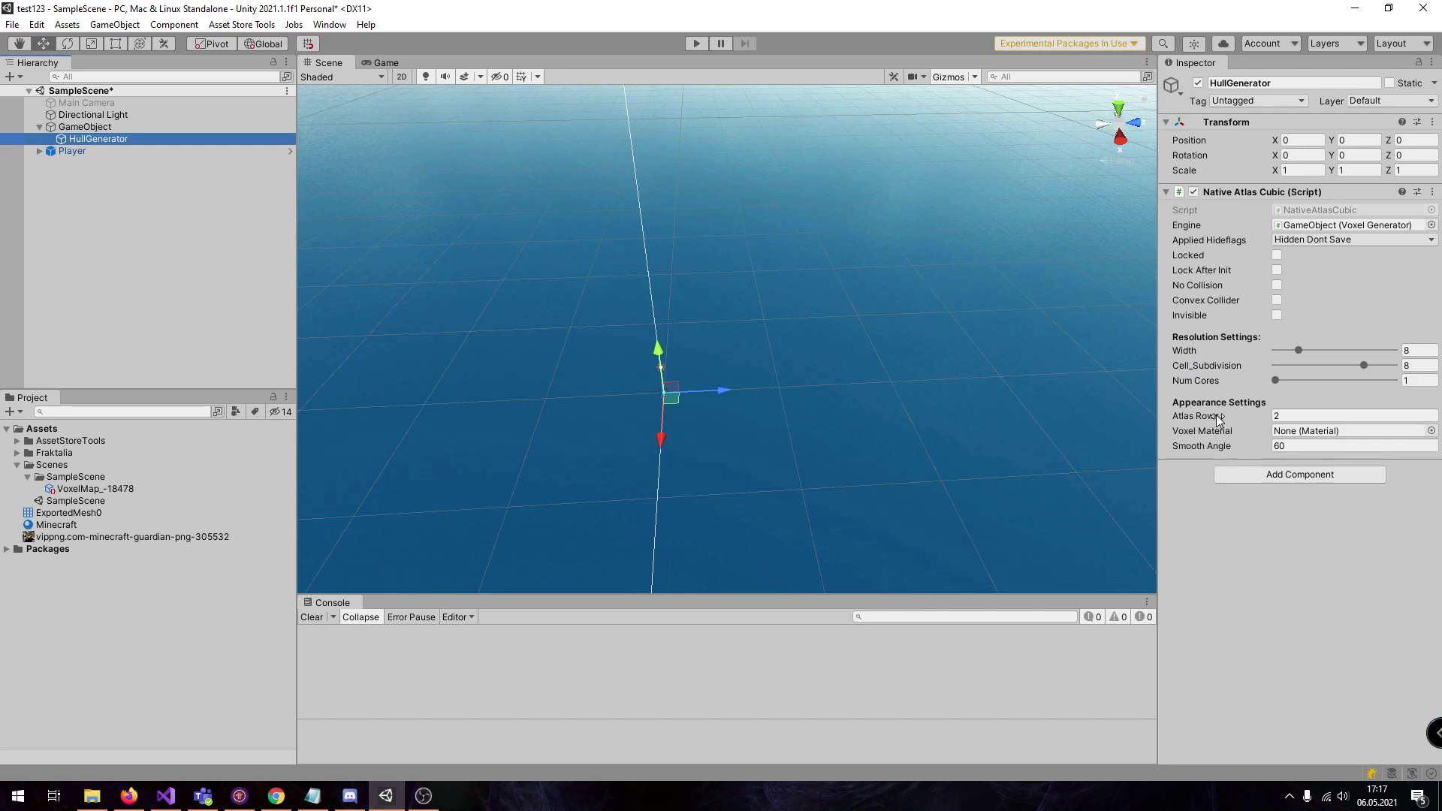
click(1282, 415)
click(1282, 416)
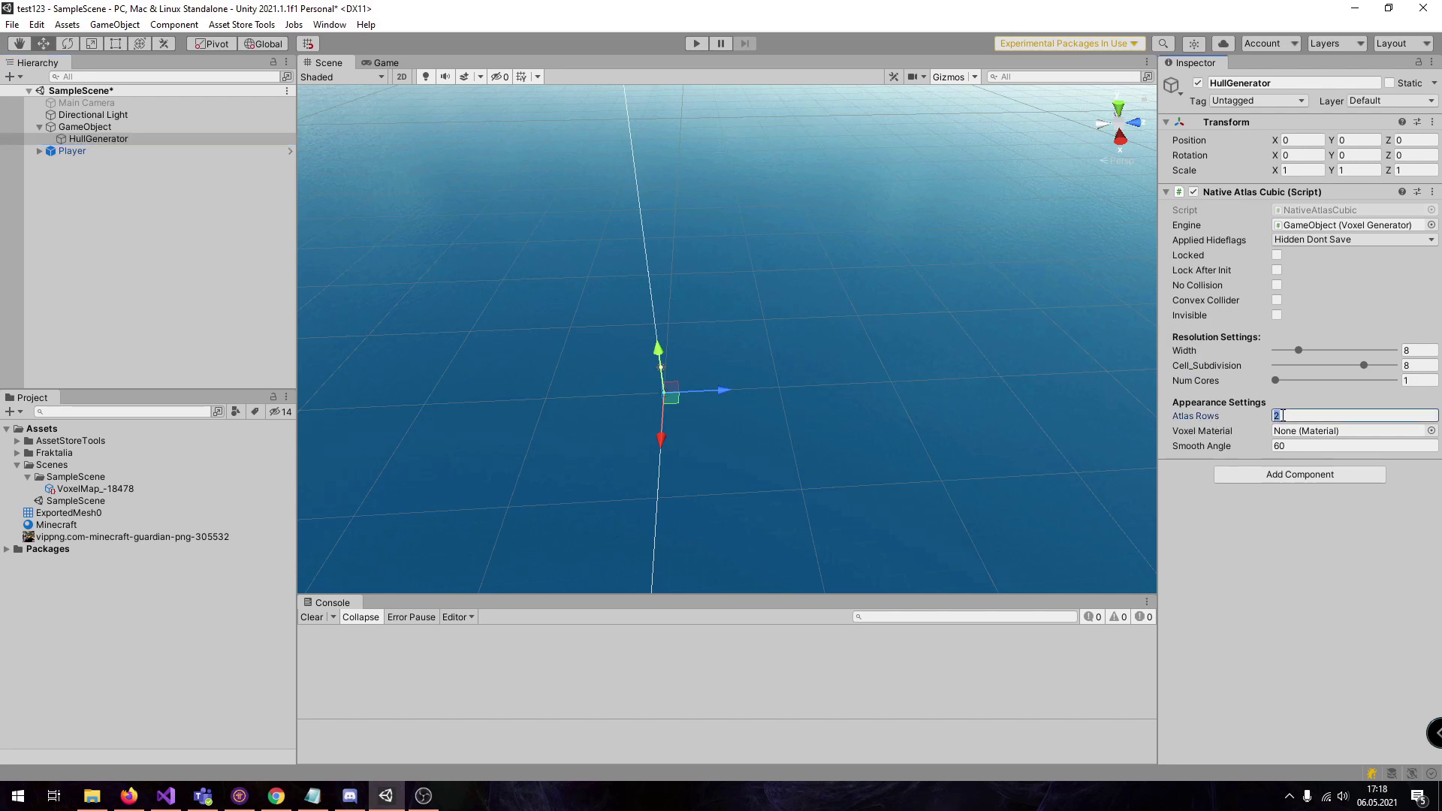
click(158, 537)
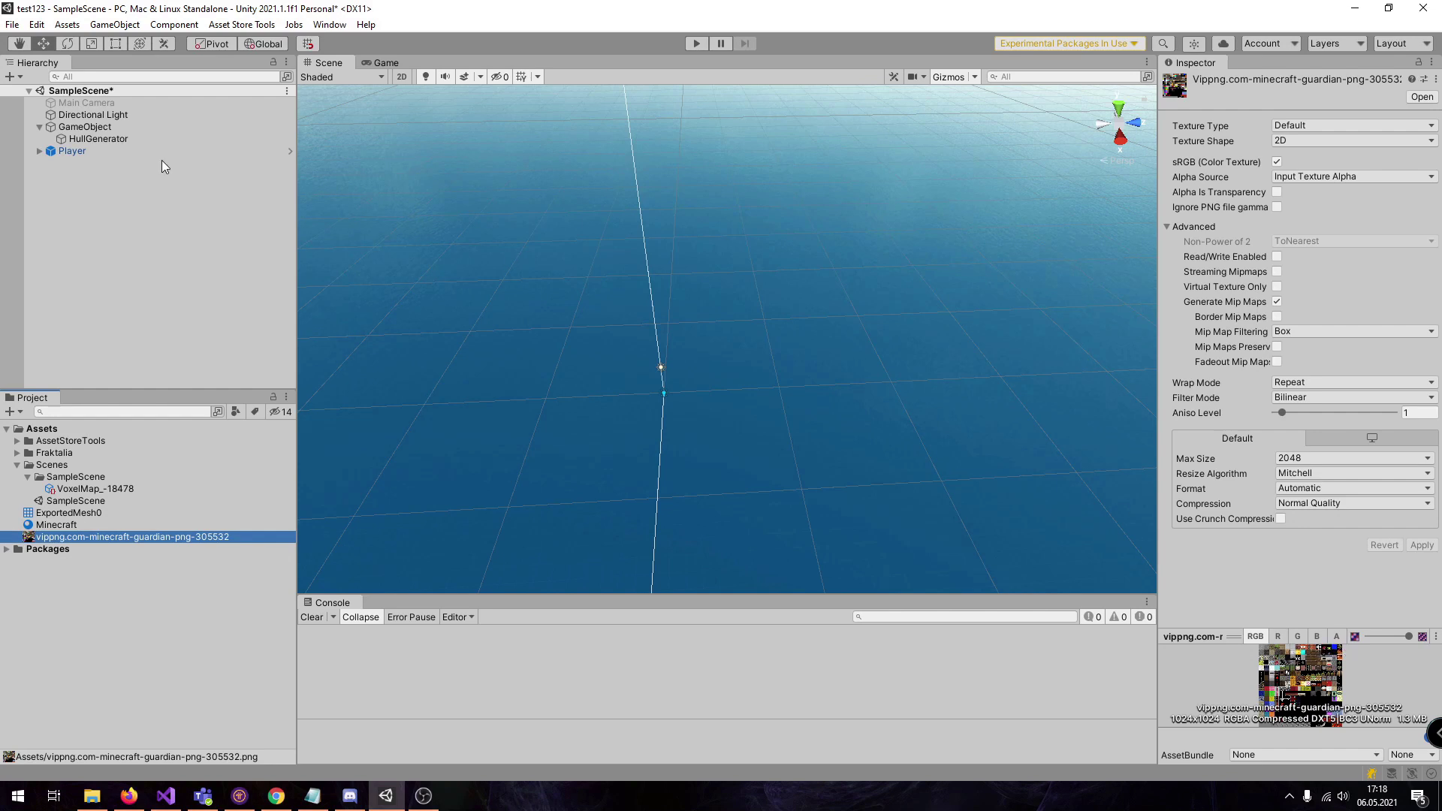
click(134, 139)
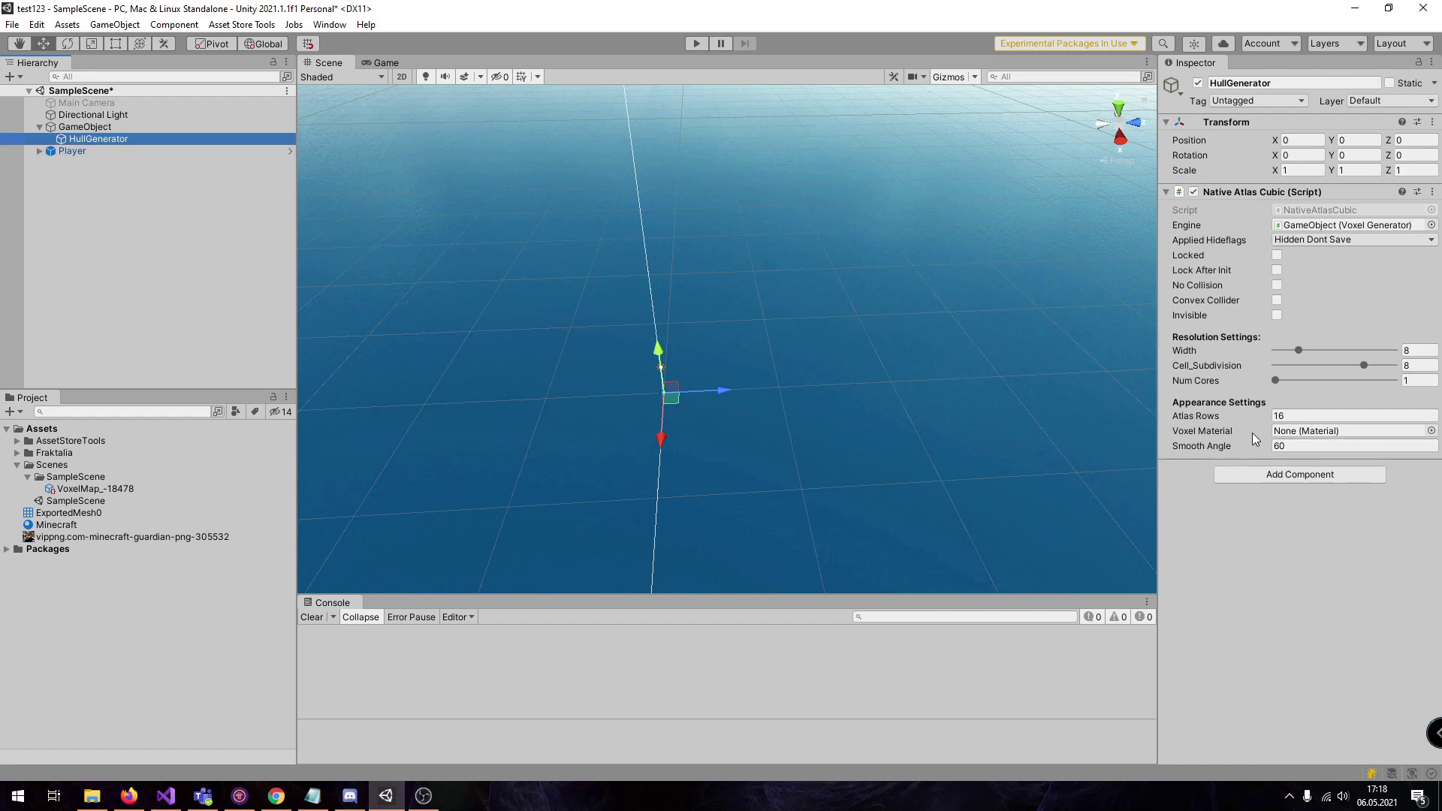
Step: Assign the Minecraft material as HullGenerator's Voxel Material
click(91, 524)
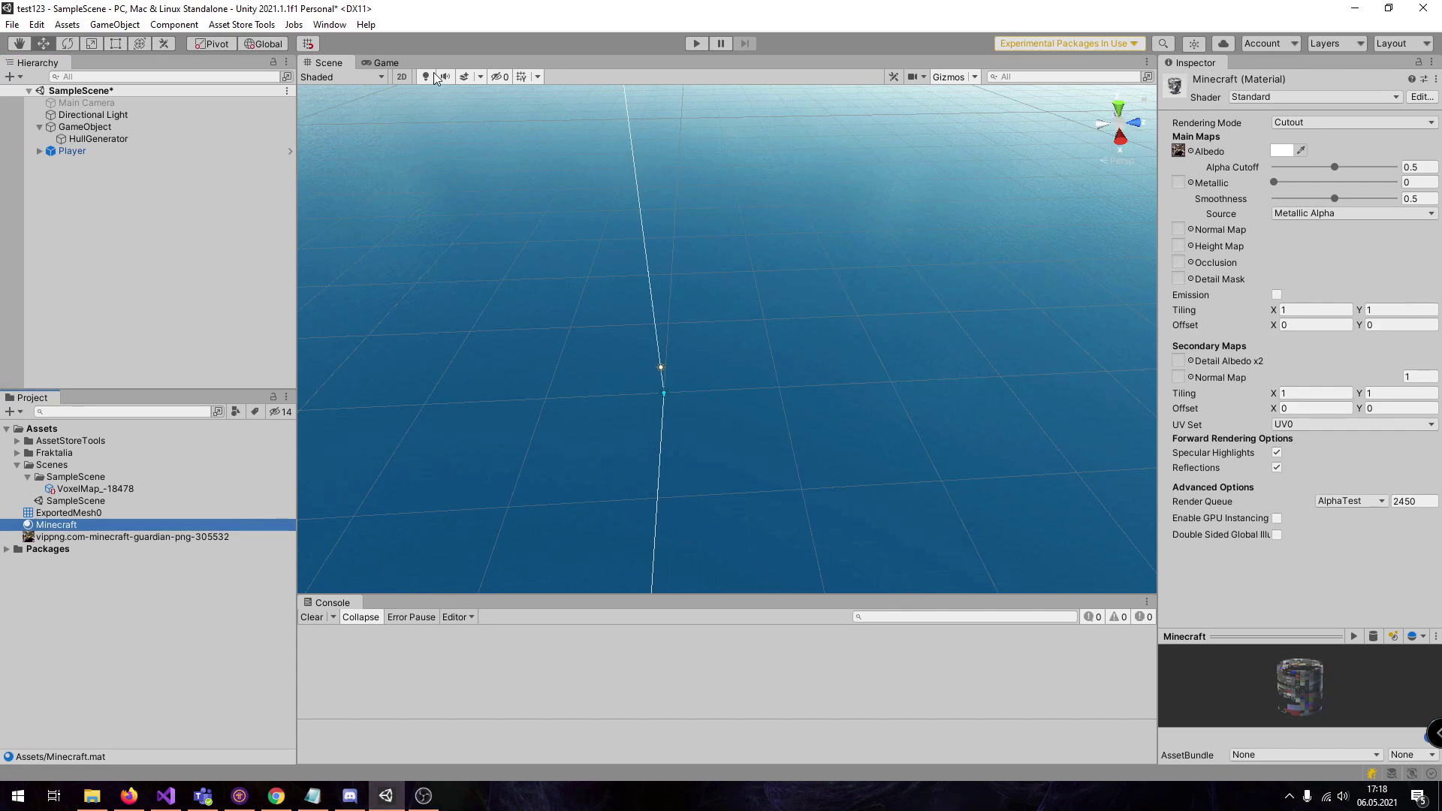
click(139, 140)
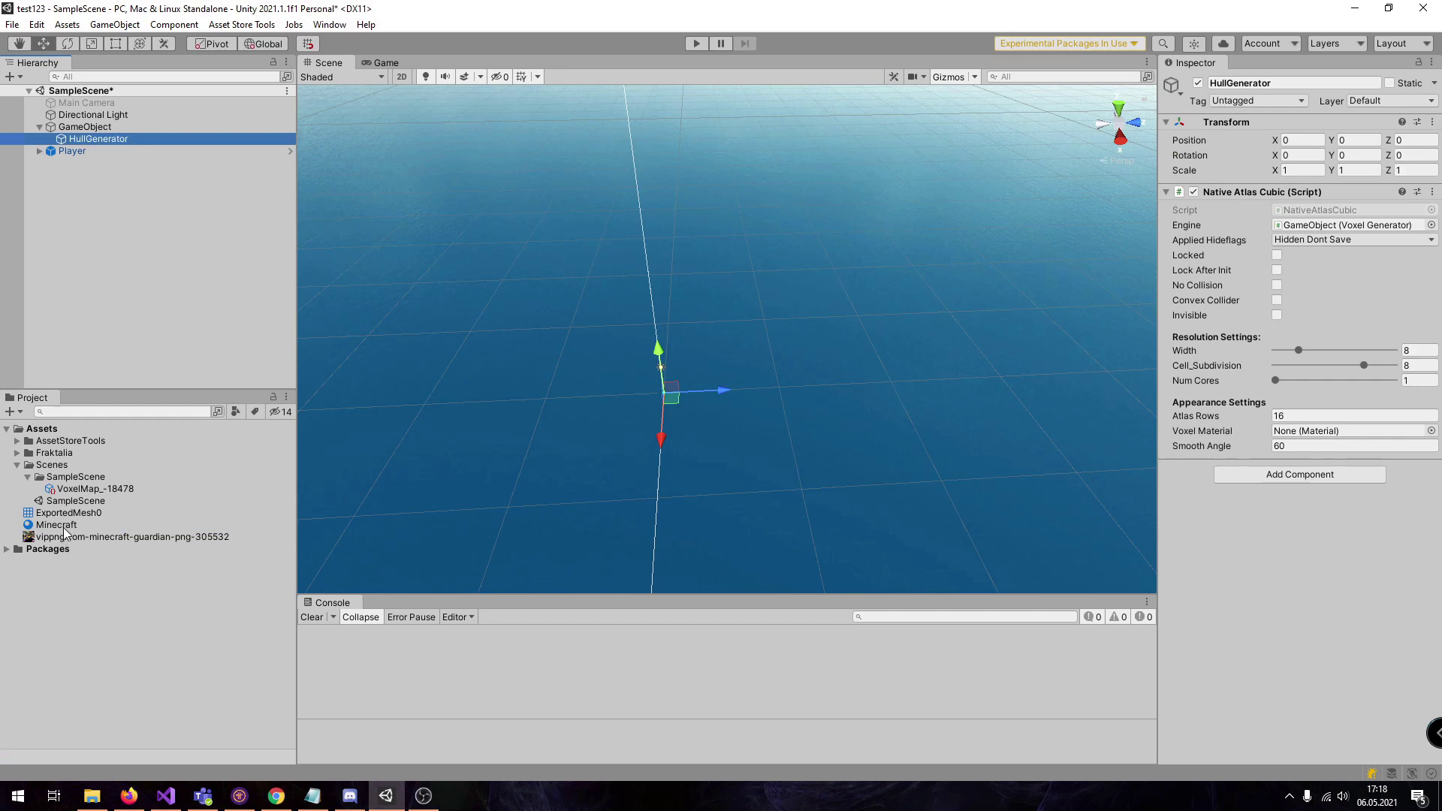
drag(64, 530, 1305, 439)
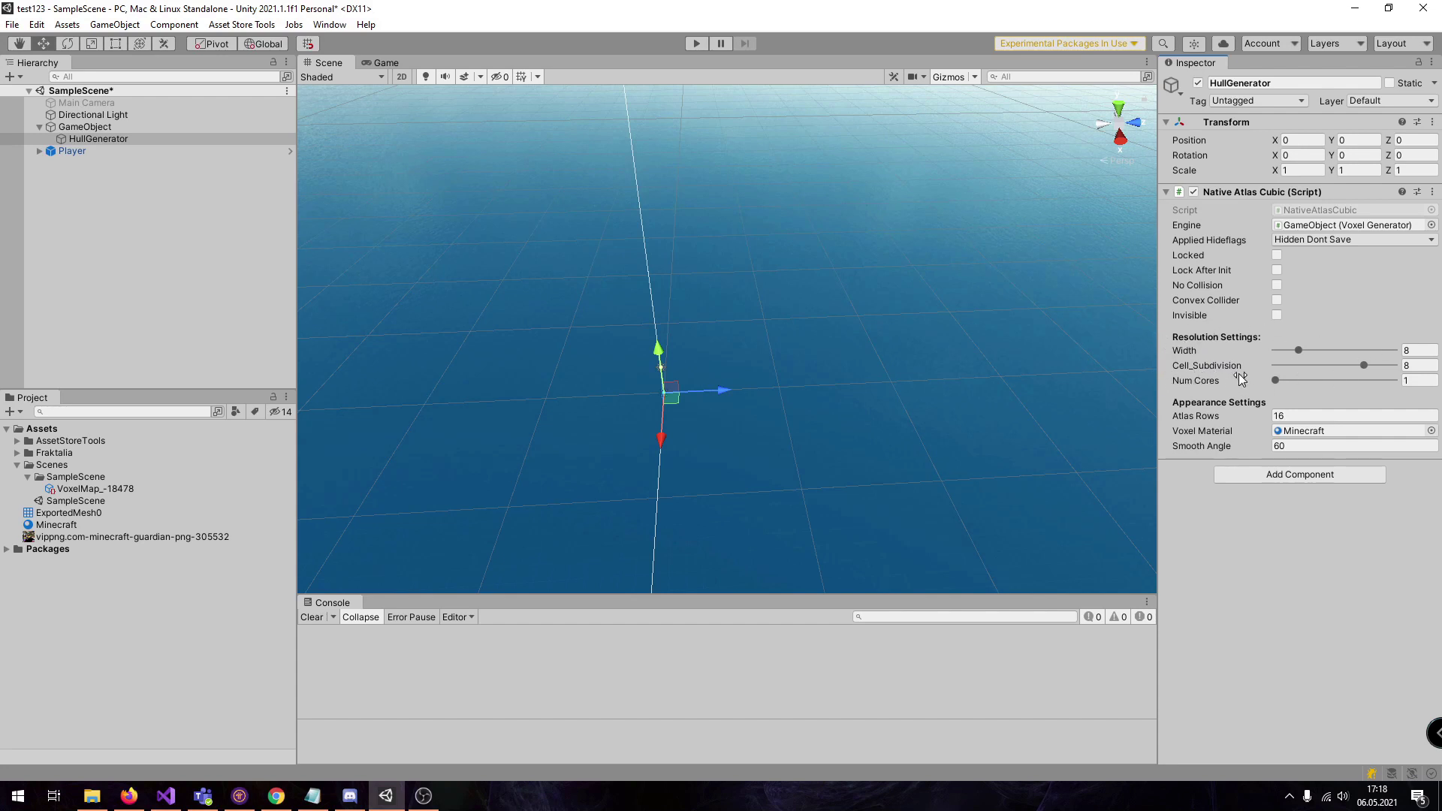
Step: Set Num Cores to 8 in HullGenerator's Native Atlas Cubic resolution settings
click(1411, 368)
click(1415, 381)
text(8)
scroll(830, 359, down, 4)
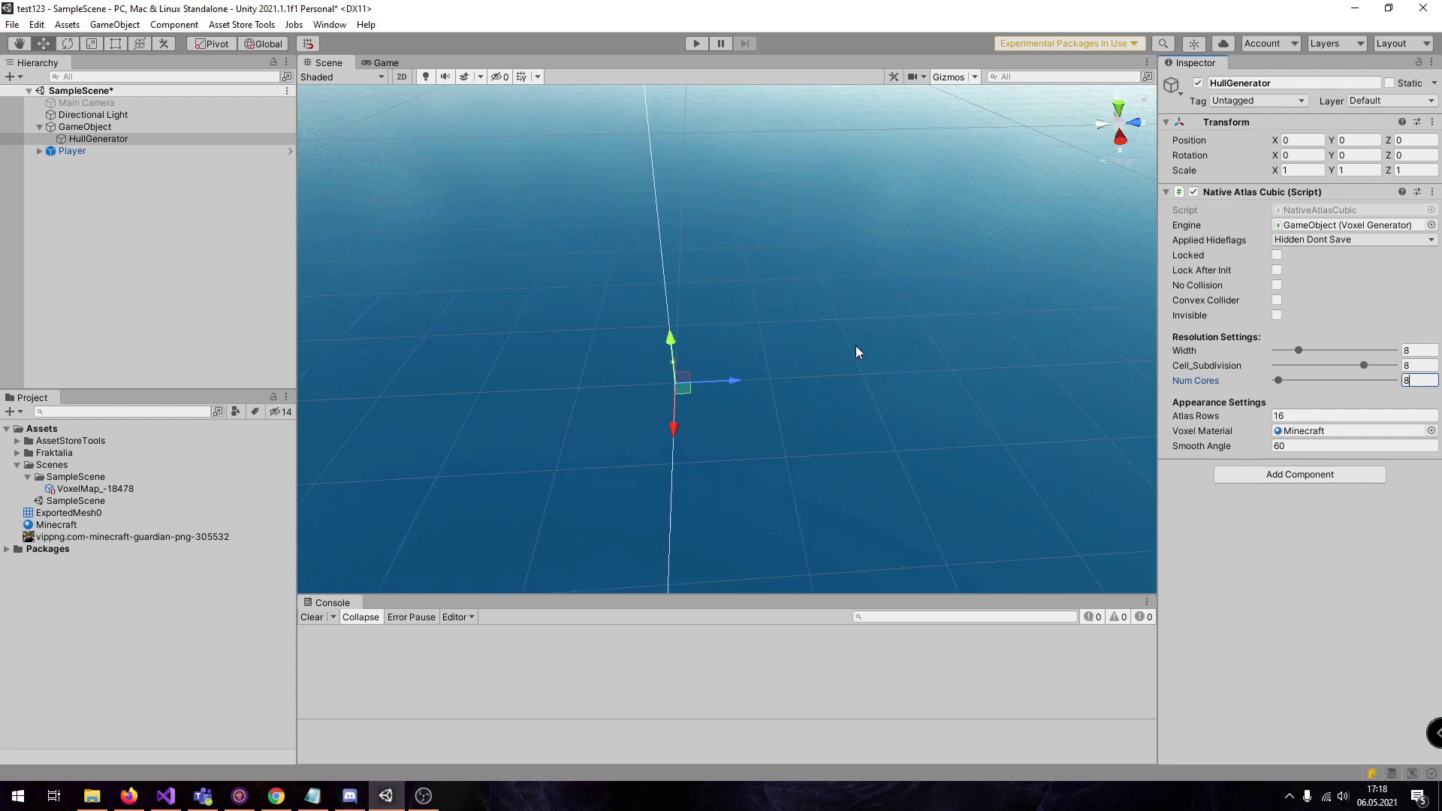
Step: Generate the voxel block from GameObject's Voxel Generator and inspect its textured surface in the scene
click(219, 128)
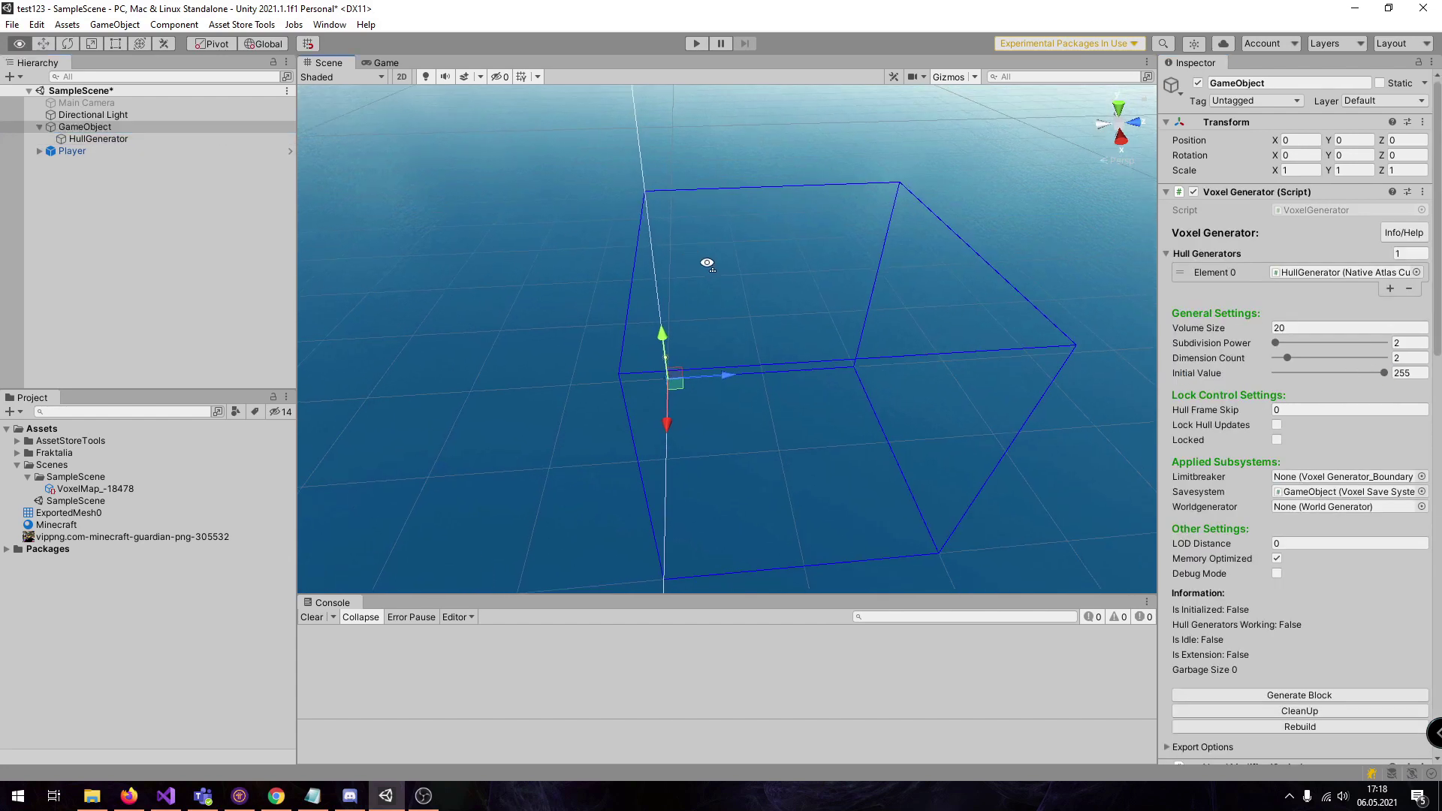
click(1224, 695)
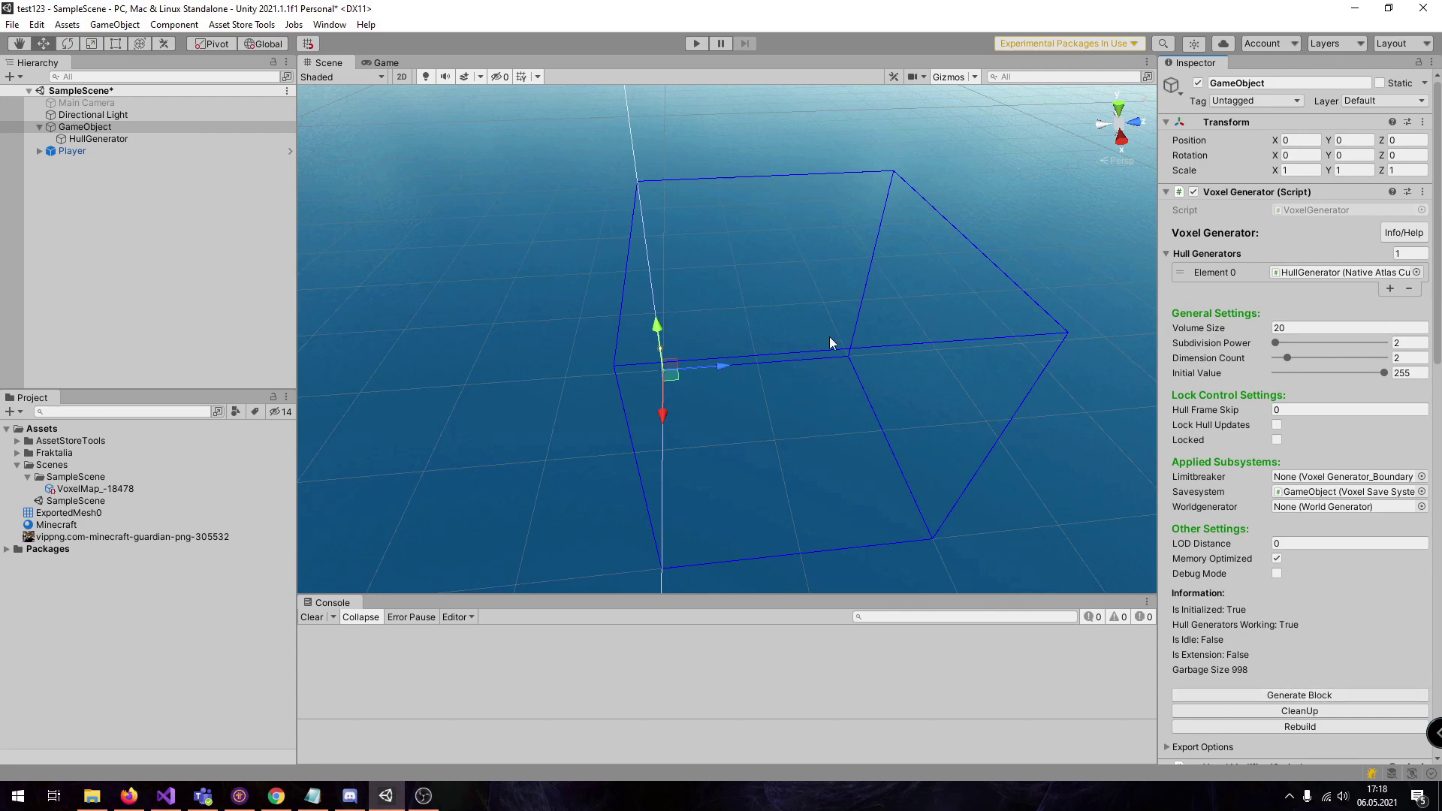
alt+drag(829, 337, 800, 302)
key(w)
right_drag(799, 302, 808, 307)
alt+drag(808, 306, 853, 354)
right_drag(853, 354, 703, 372)
key(w)
key(s)
key(s)
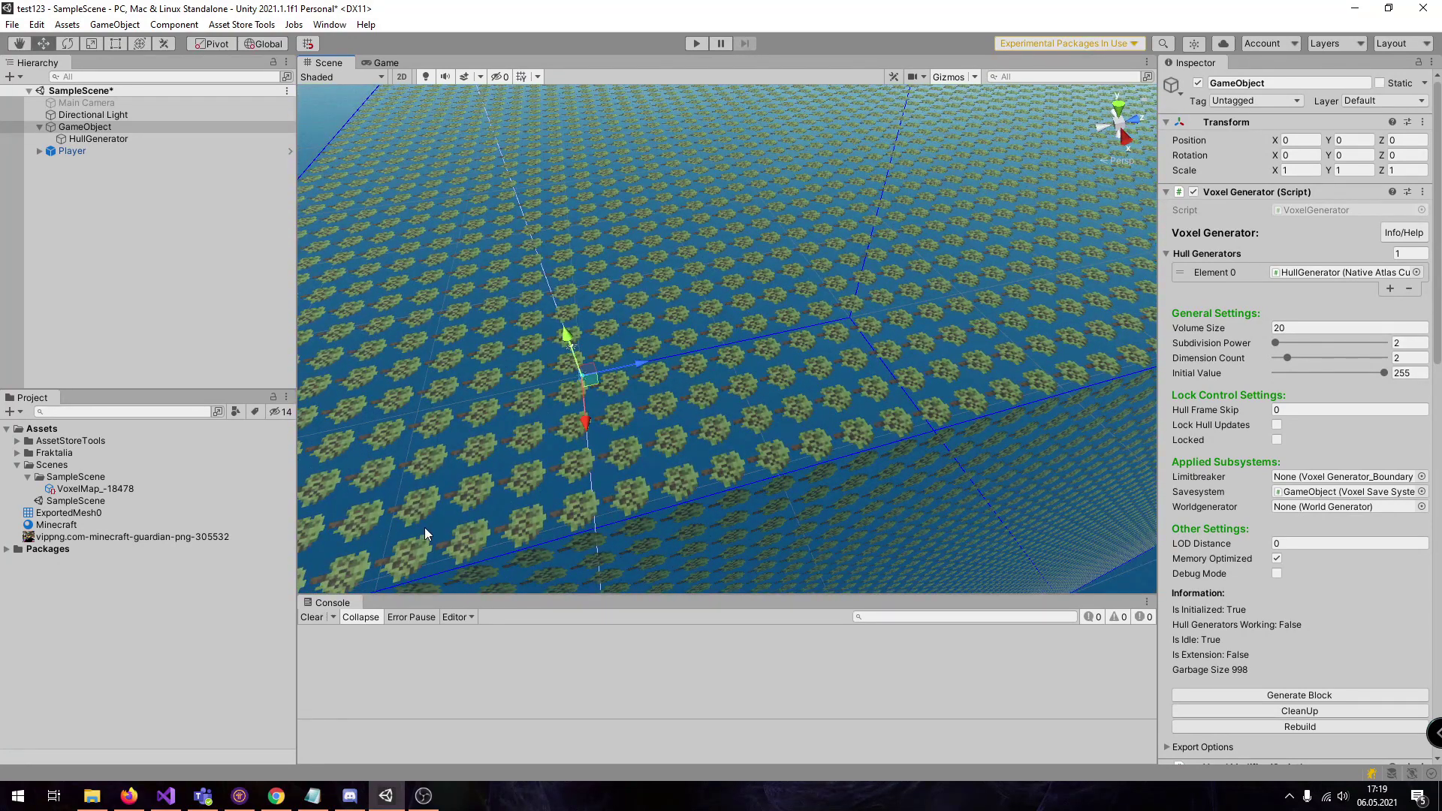
Step: Enlarge the preview of the Minecraft texture atlas to examine its individual tiles
click(218, 536)
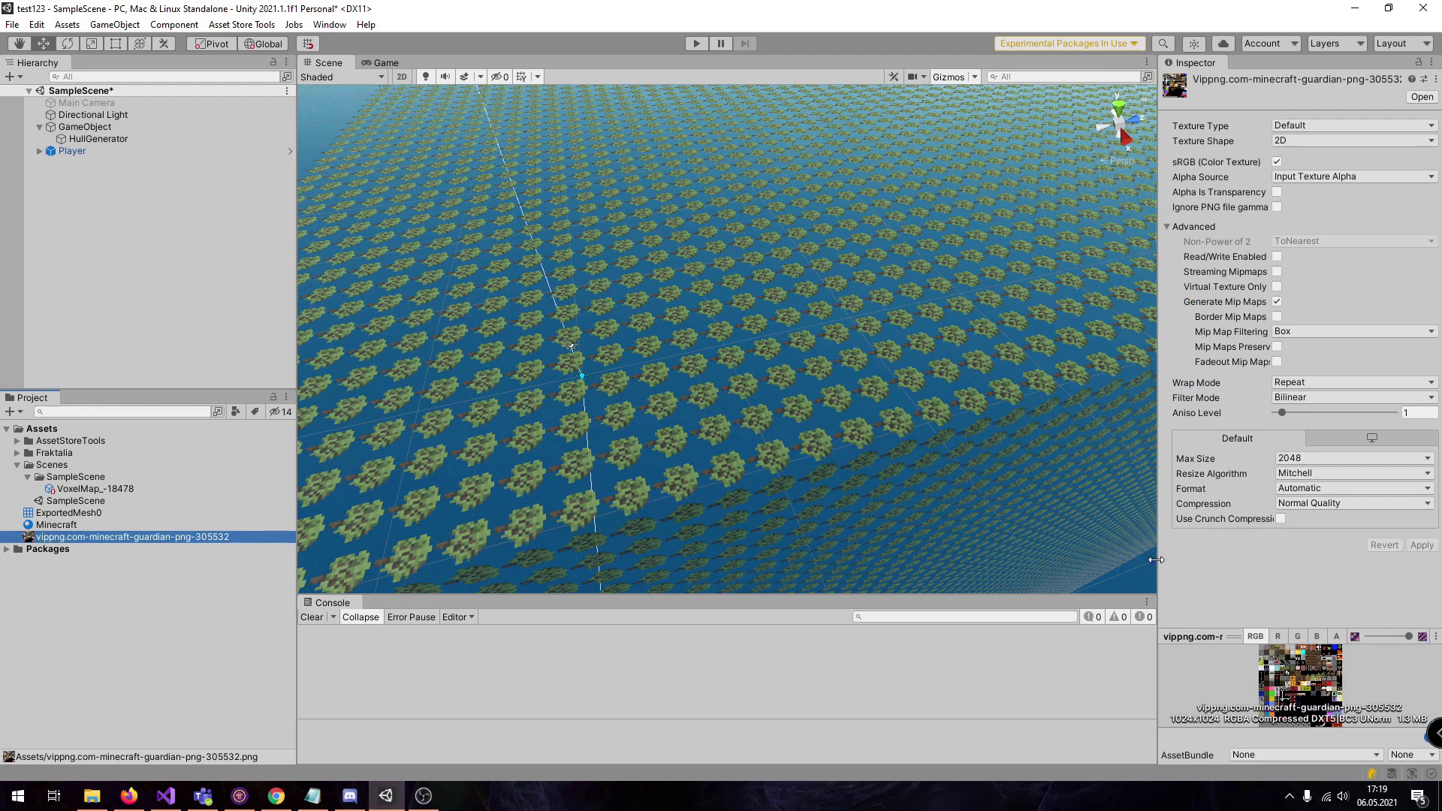
drag(1155, 560, 1019, 586)
drag(1117, 643, 1143, 345)
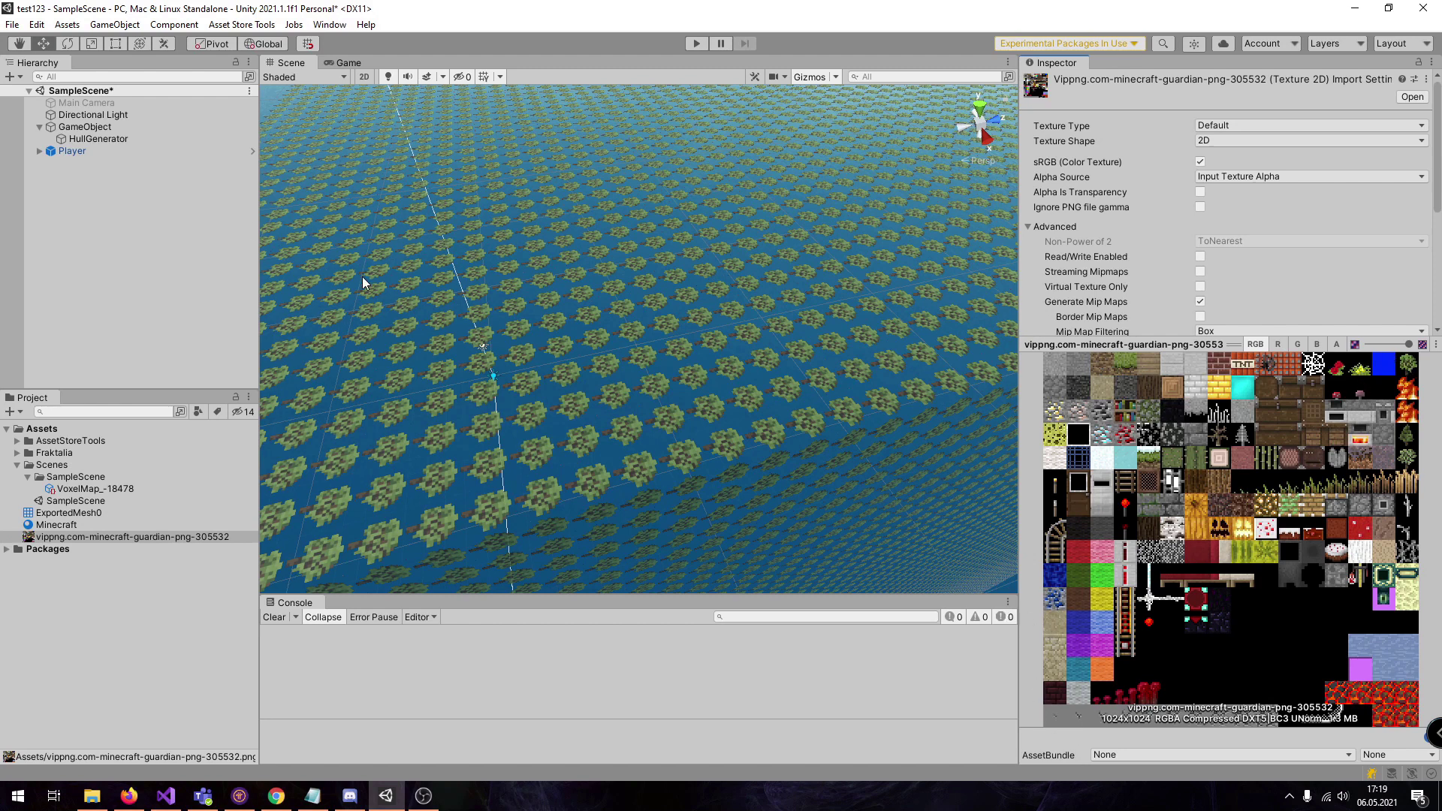
Step: Set GameObject's Initial Value to 1, clean up and regenerate the voxel block, and compare its surface with the texture atlas
click(132, 129)
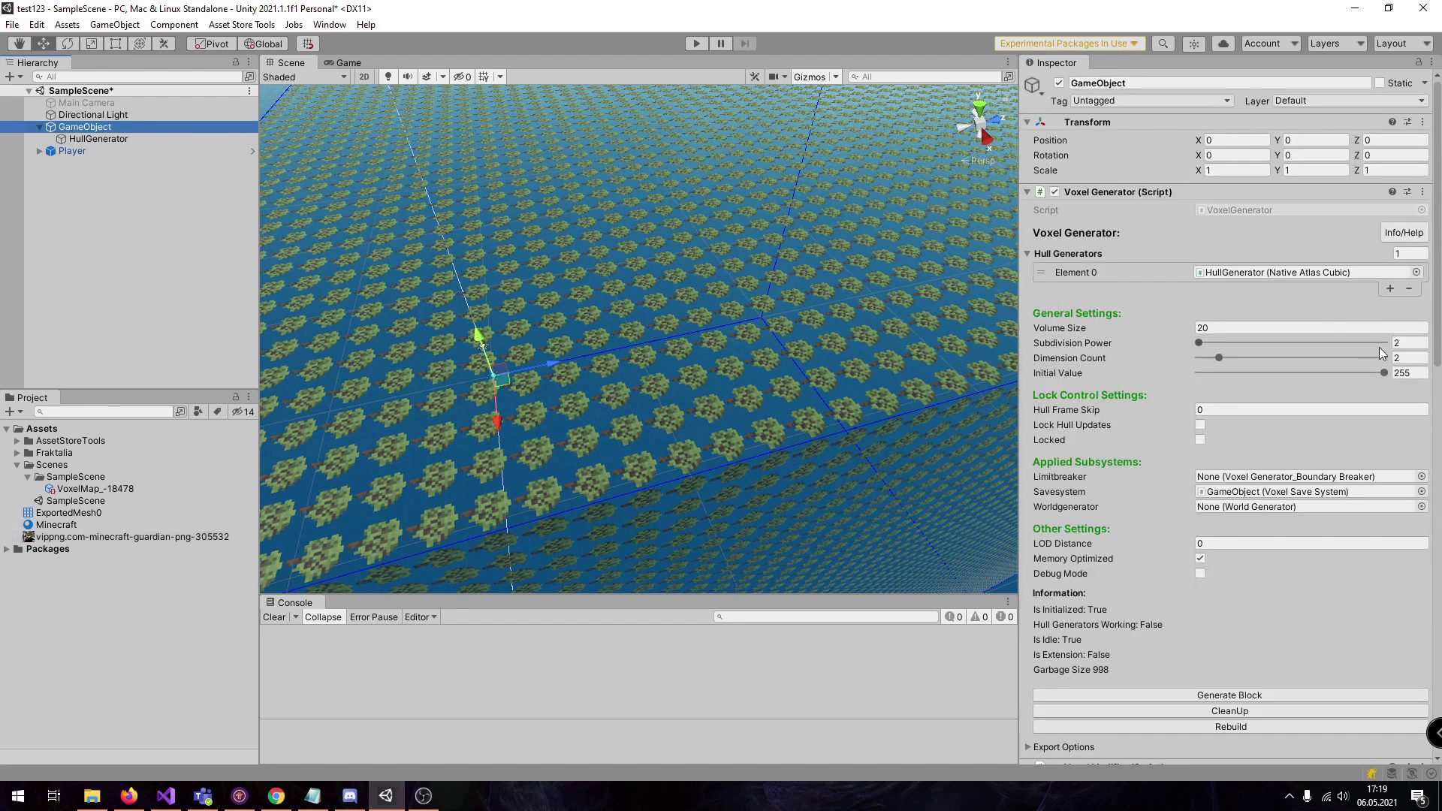
click(1409, 373)
text(1)
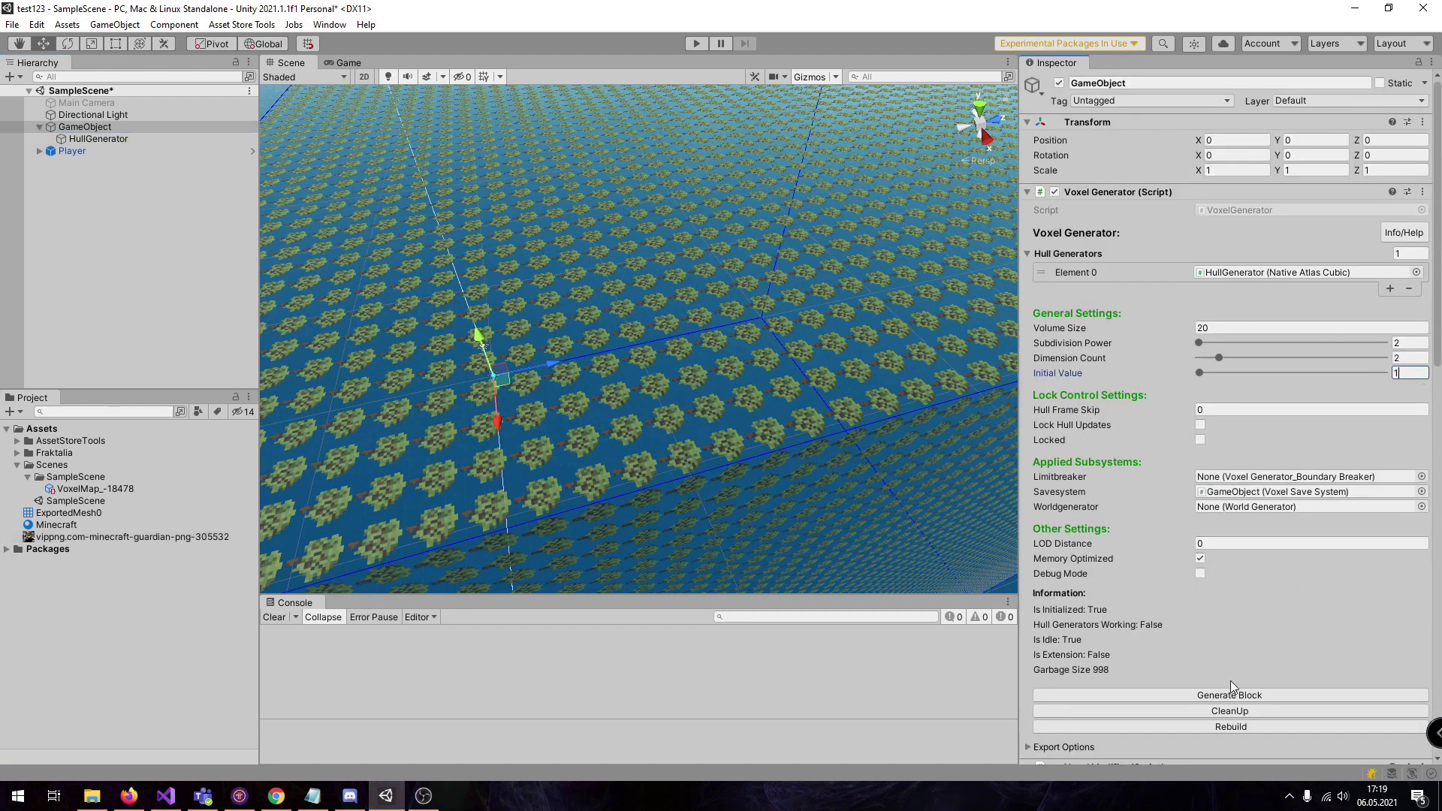
click(1238, 710)
click(1238, 695)
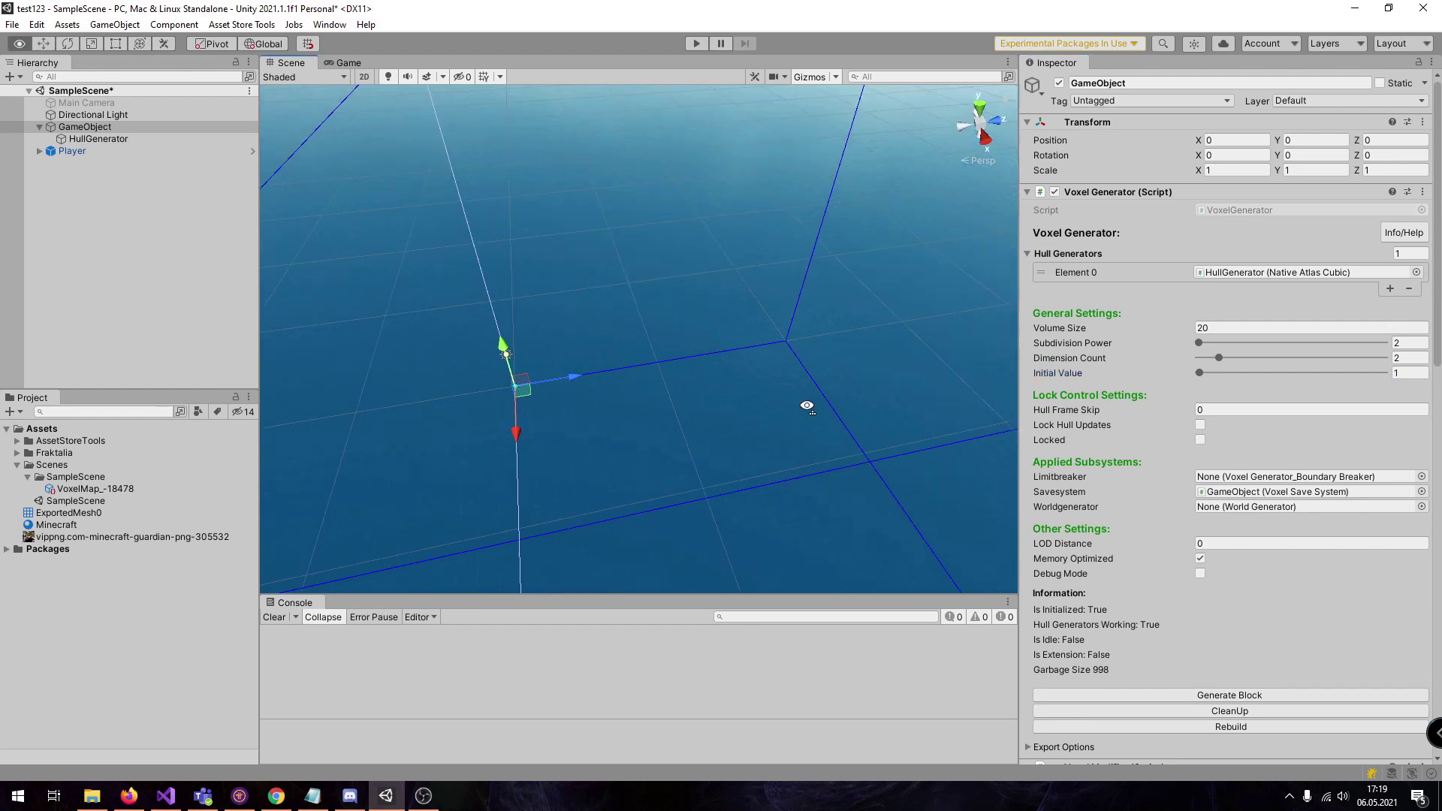
right_drag(808, 406, 771, 433)
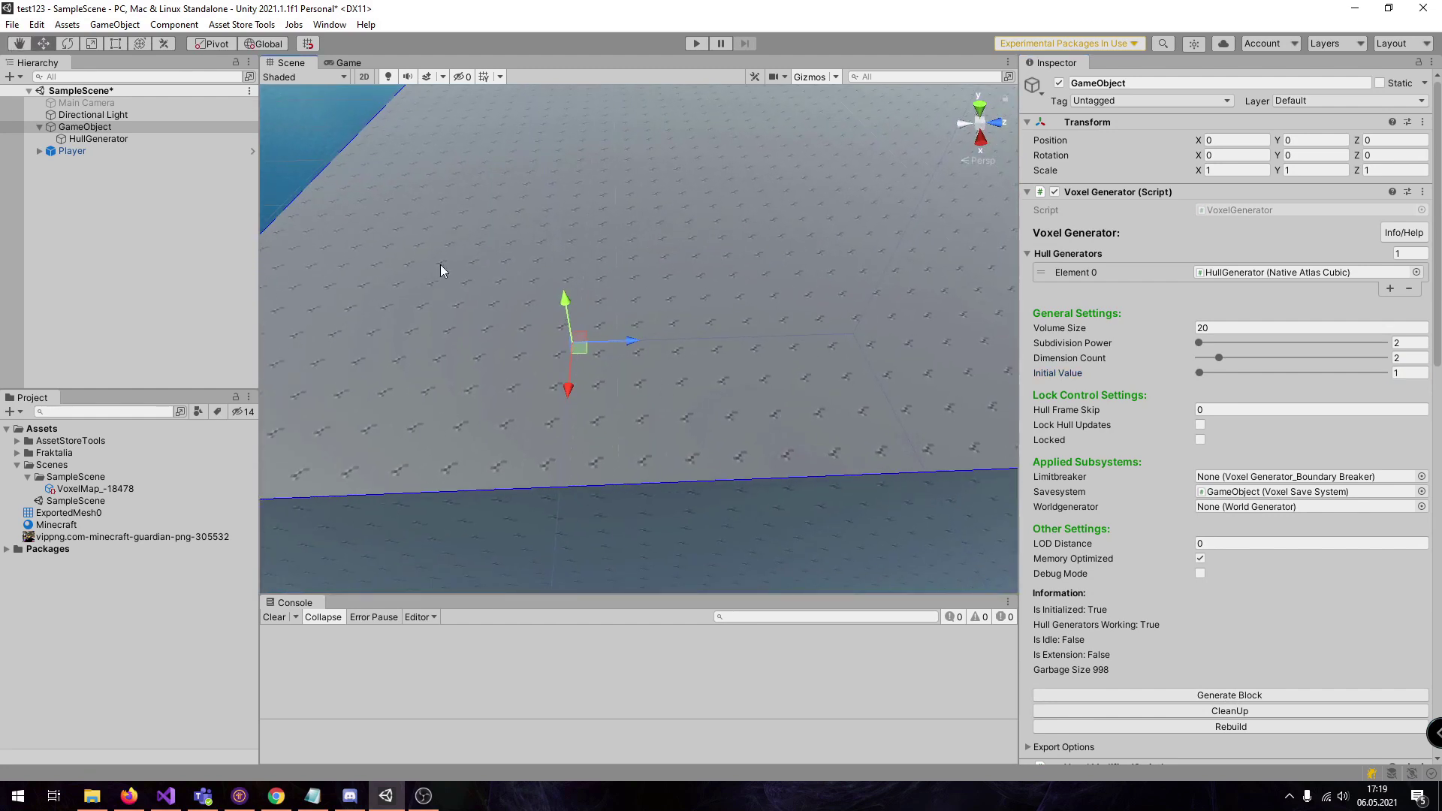
click(115, 538)
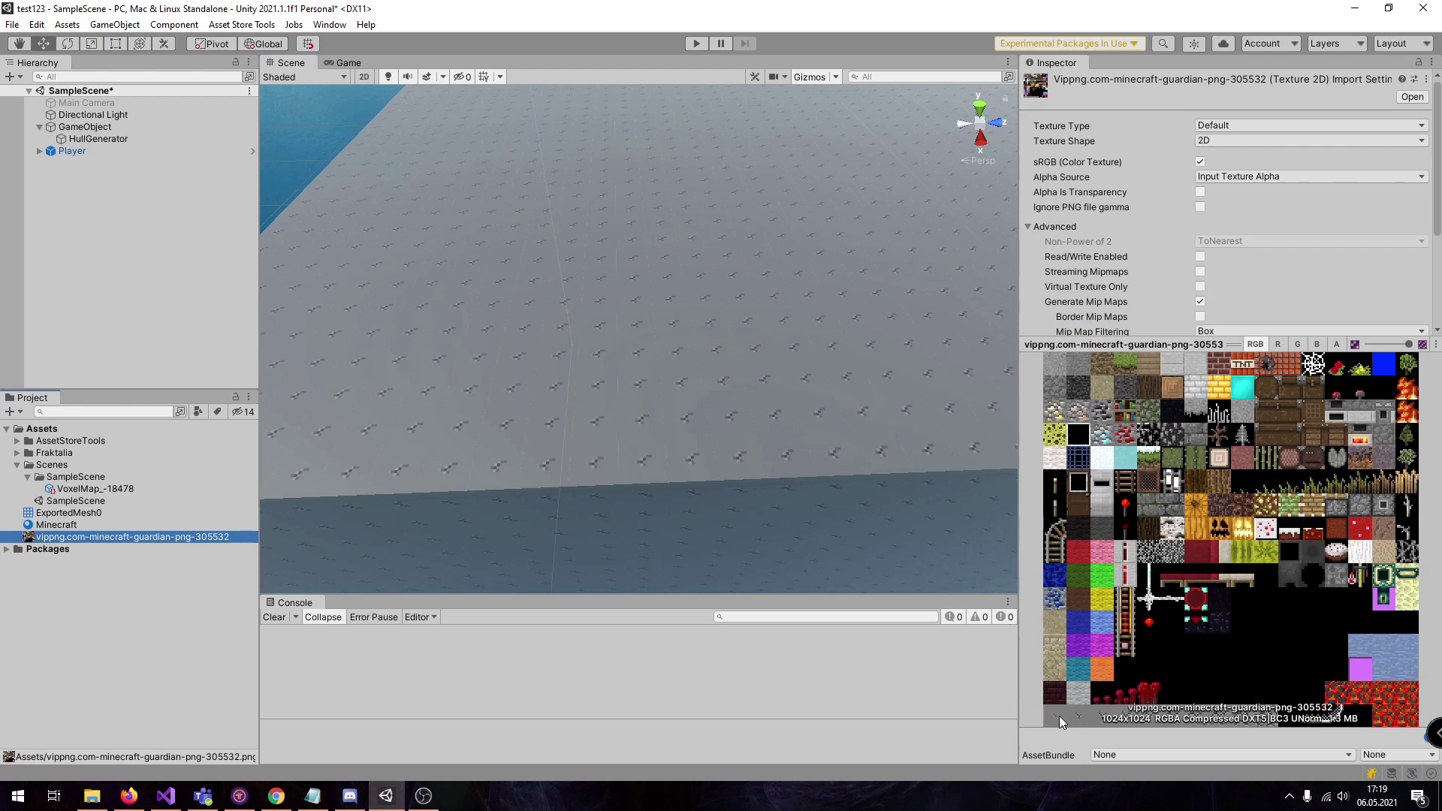
mouse_move(718, 368)
alt+mouse_down()
mouse_move(711, 354)
mouse_move(730, 348)
mouse_move(715, 340)
alt+mouse_up()
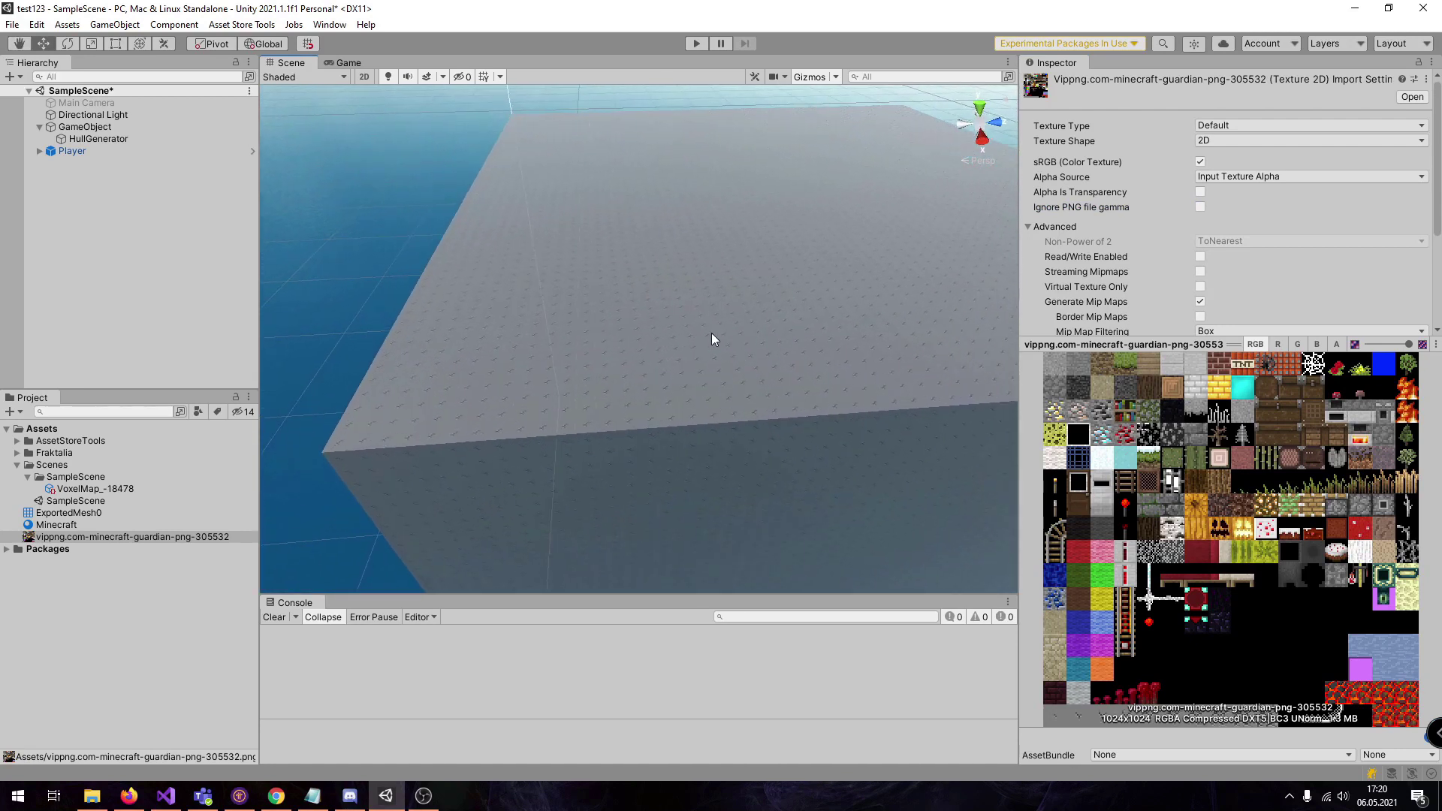
Step: Set both ID Left and ID Right to 1 in the editor tools of GameObject's Voxel Modifier
click(86, 127)
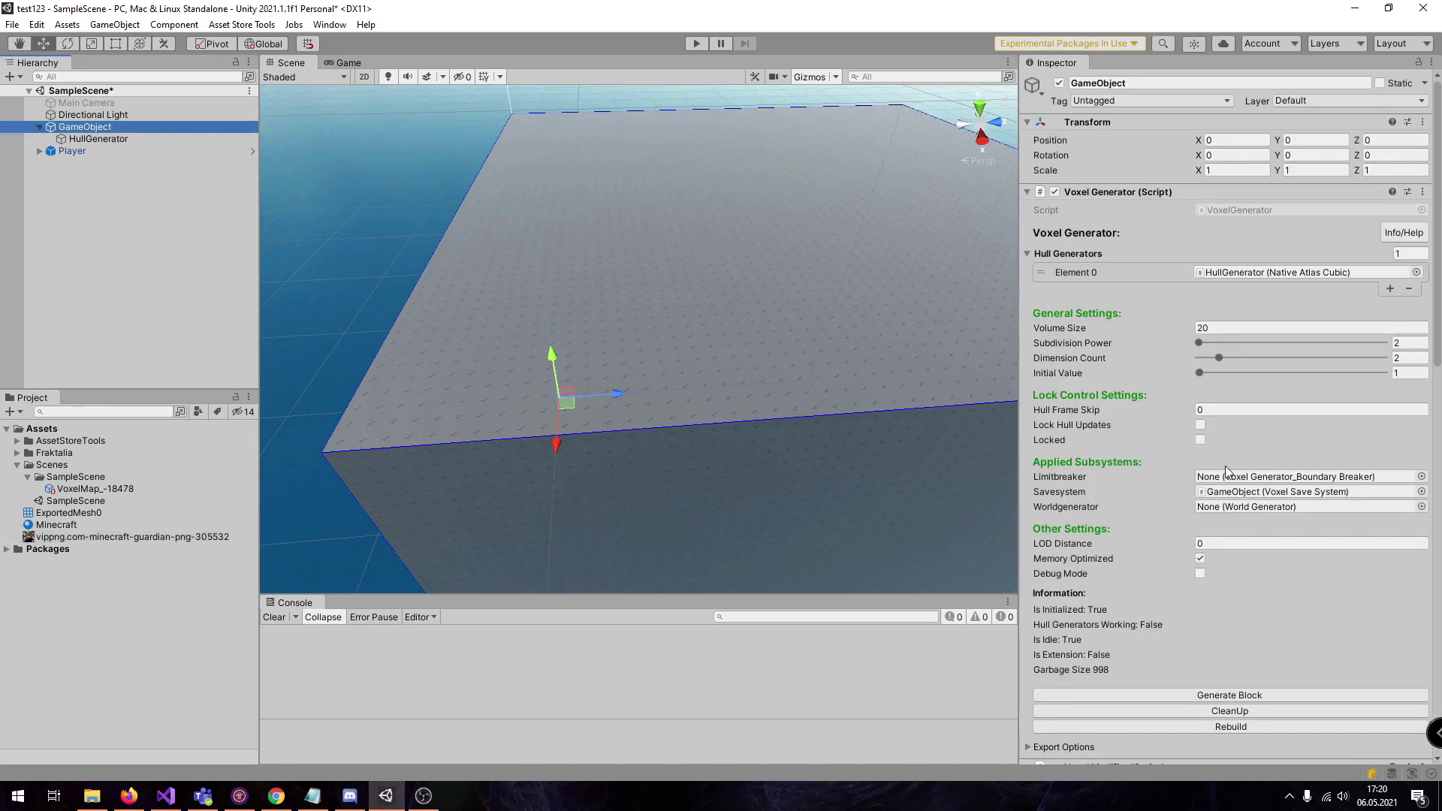
scroll(1224, 466, down, 15)
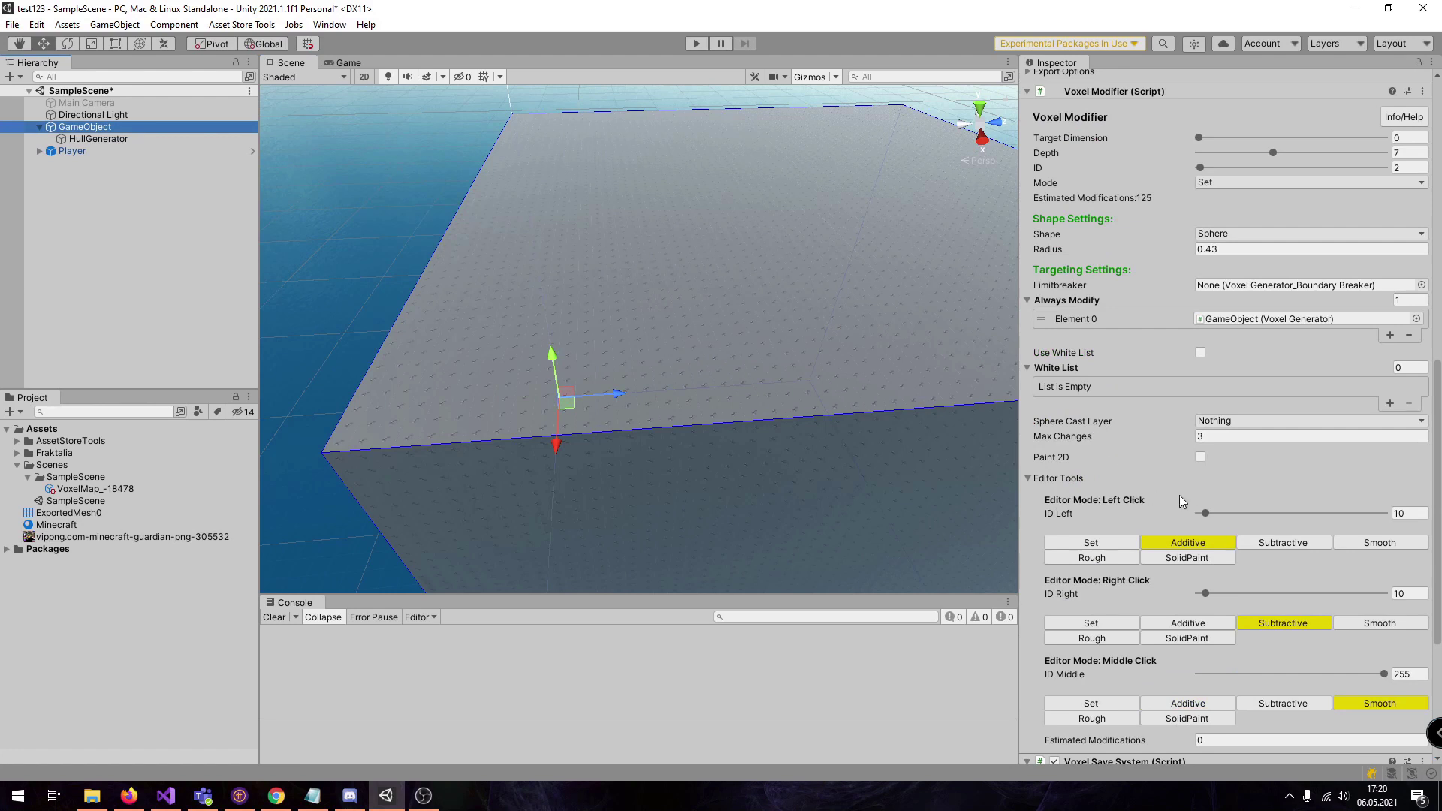
scroll(1179, 495, down, 6)
scroll(1142, 458, up, 3)
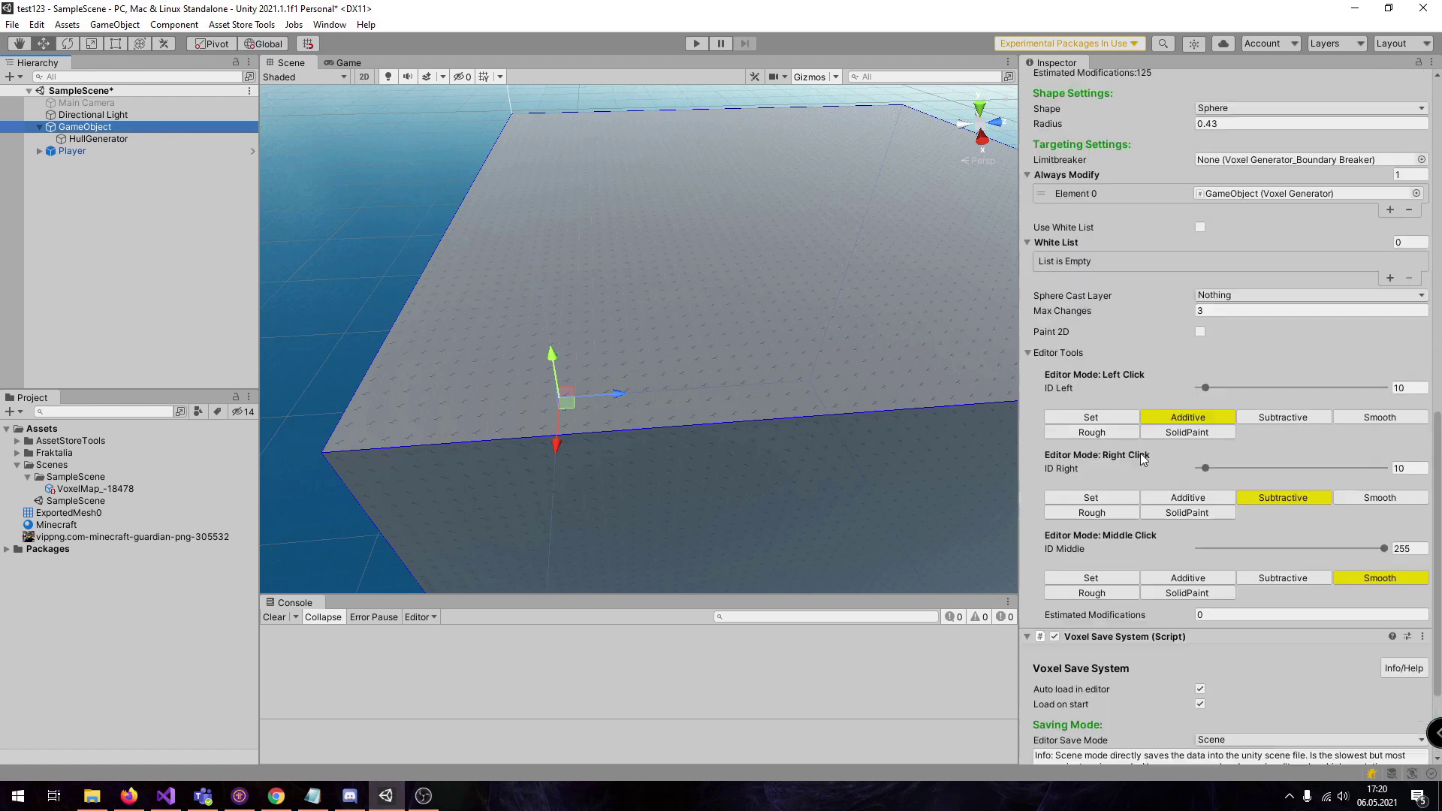
scroll(1142, 458, up, 3)
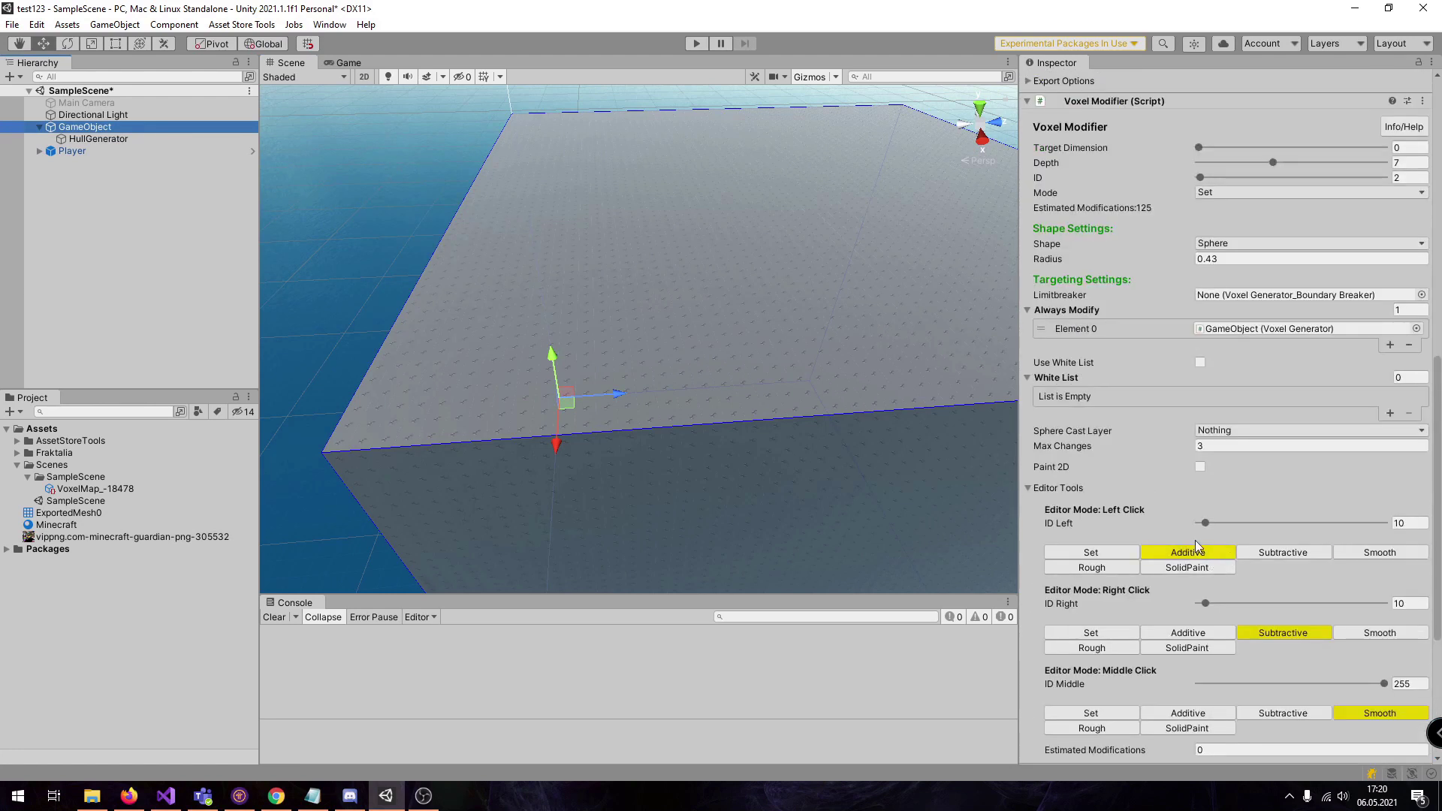
click(1408, 526)
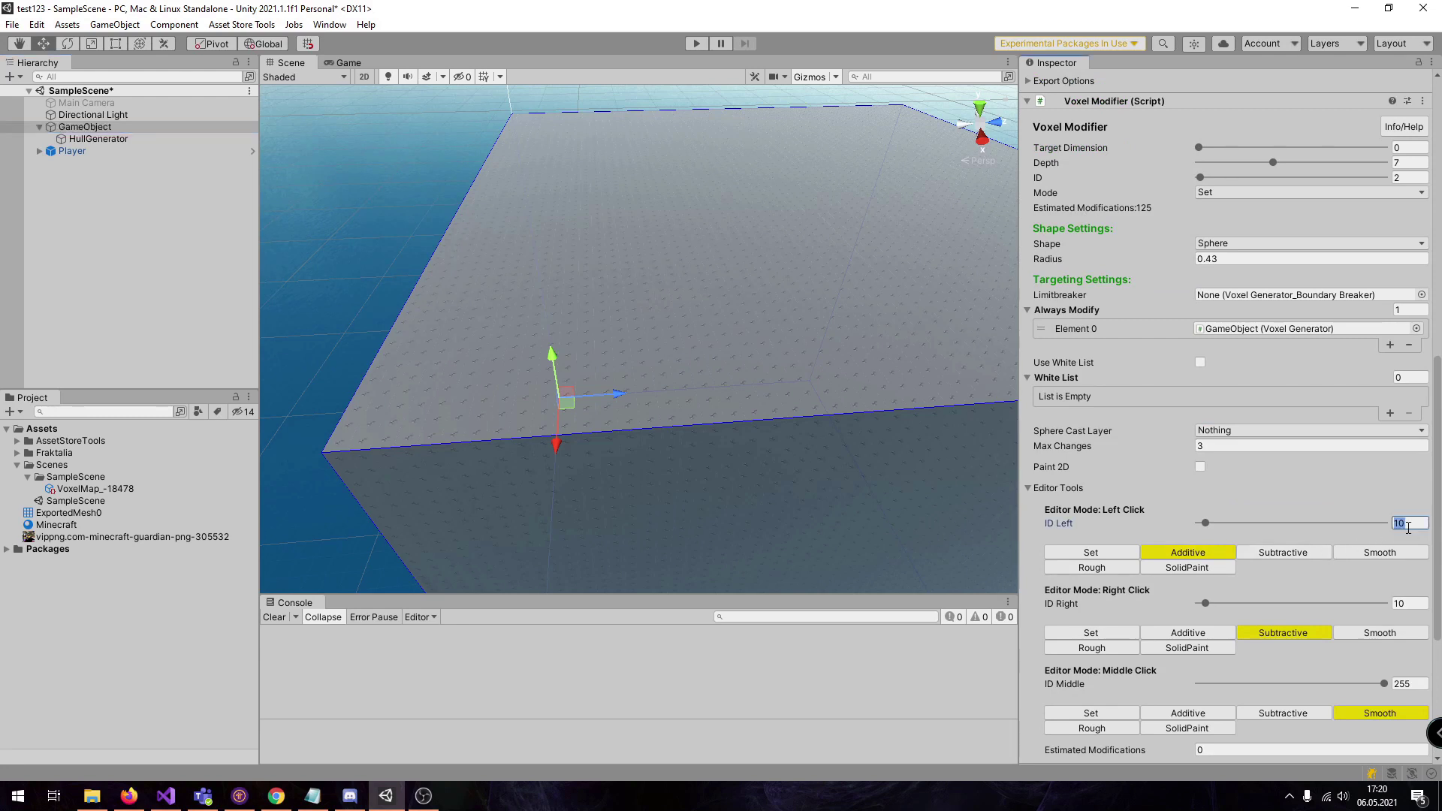
text(1)
click(1415, 603)
Step: Carve several adjoining holes along the voxel block's front top edge with the Subtractive brush
right_drag(773, 379, 773, 398)
key(w)
right_click(684, 404)
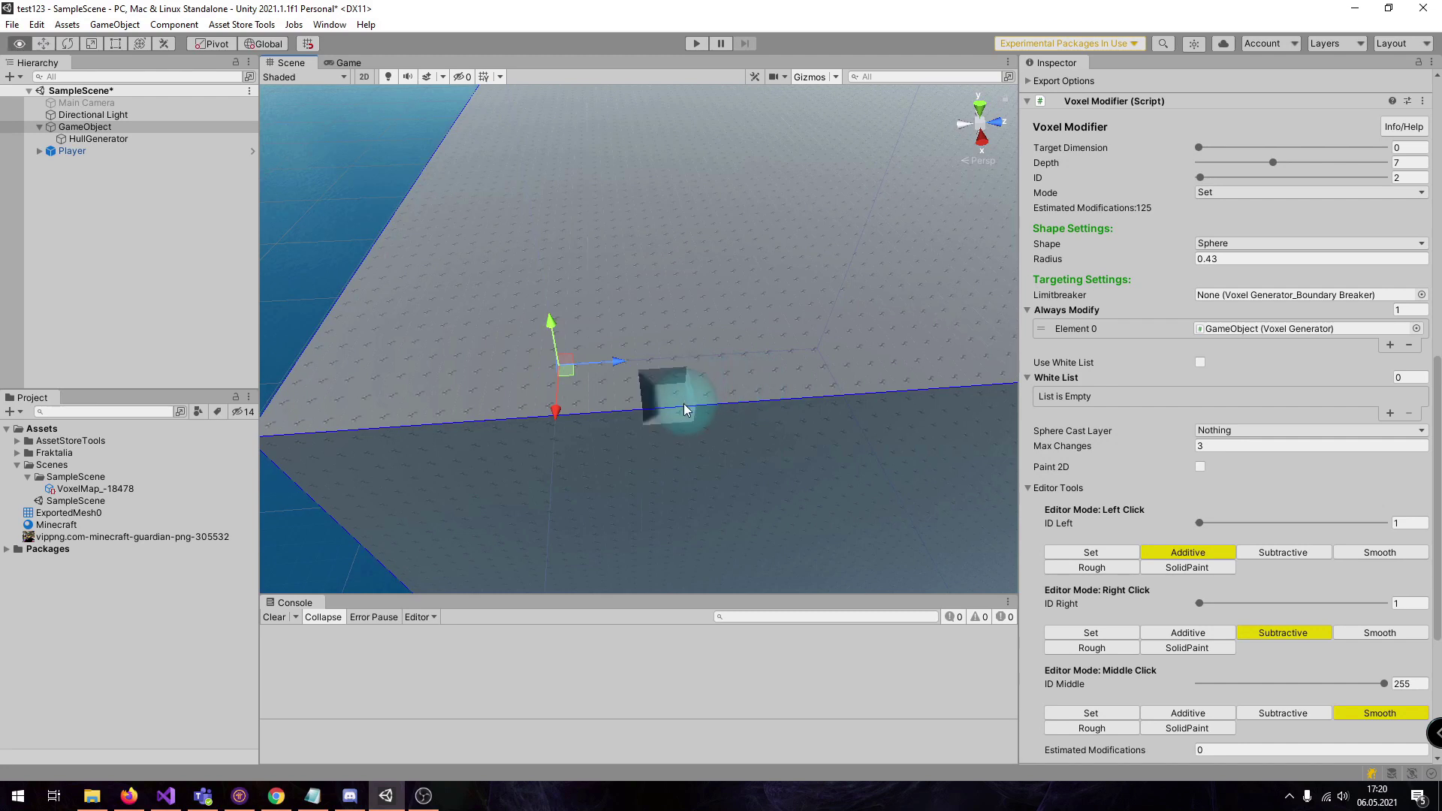
right_click(729, 410)
right_click(685, 414)
right_click(640, 412)
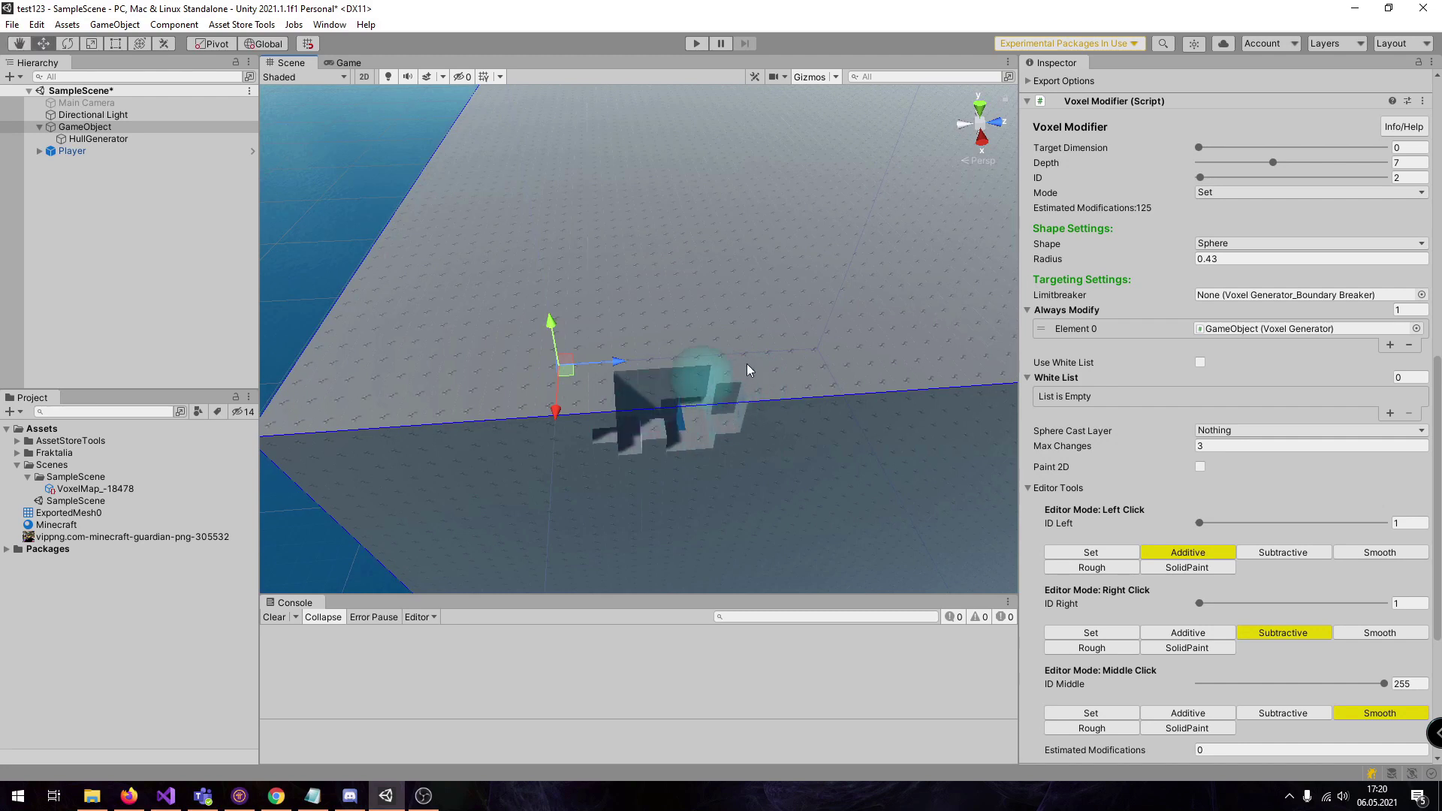
Step: Extend the carved holes into a long trench along the voxel block's front top edge with the Subtractive brush
mouse_move(579, 390)
mouse_down()
mouse_move(561, 418)
mouse_move(451, 413)
mouse_move(387, 447)
mouse_move(431, 455)
mouse_move(633, 415)
mouse_move(646, 398)
mouse_move(734, 412)
mouse_up()
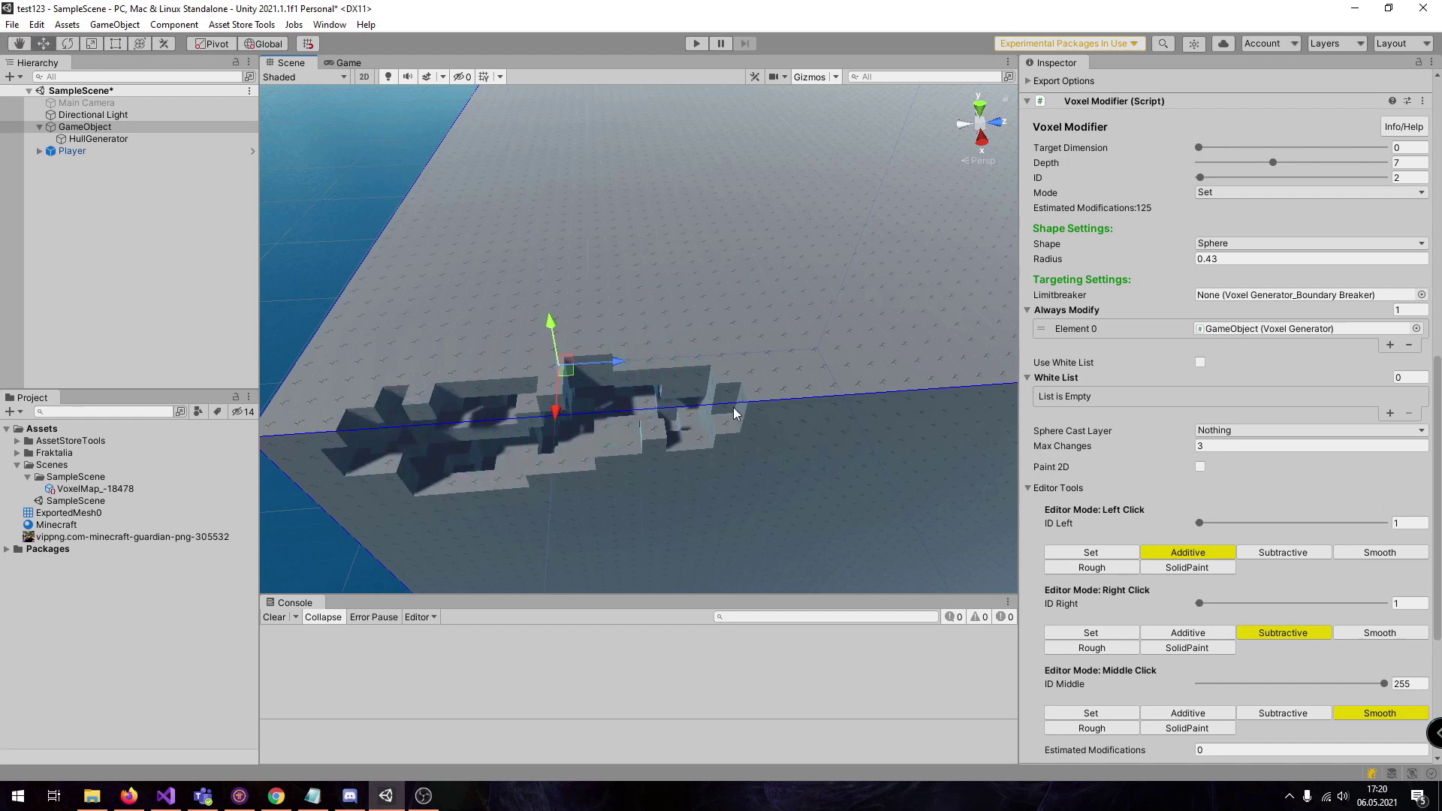
Step: Apply the Additive brush with ID 1 repeatedly to the same spot on the front top edge, just beside the trench
key(w)
key(d)
right_drag(765, 388, 766, 390)
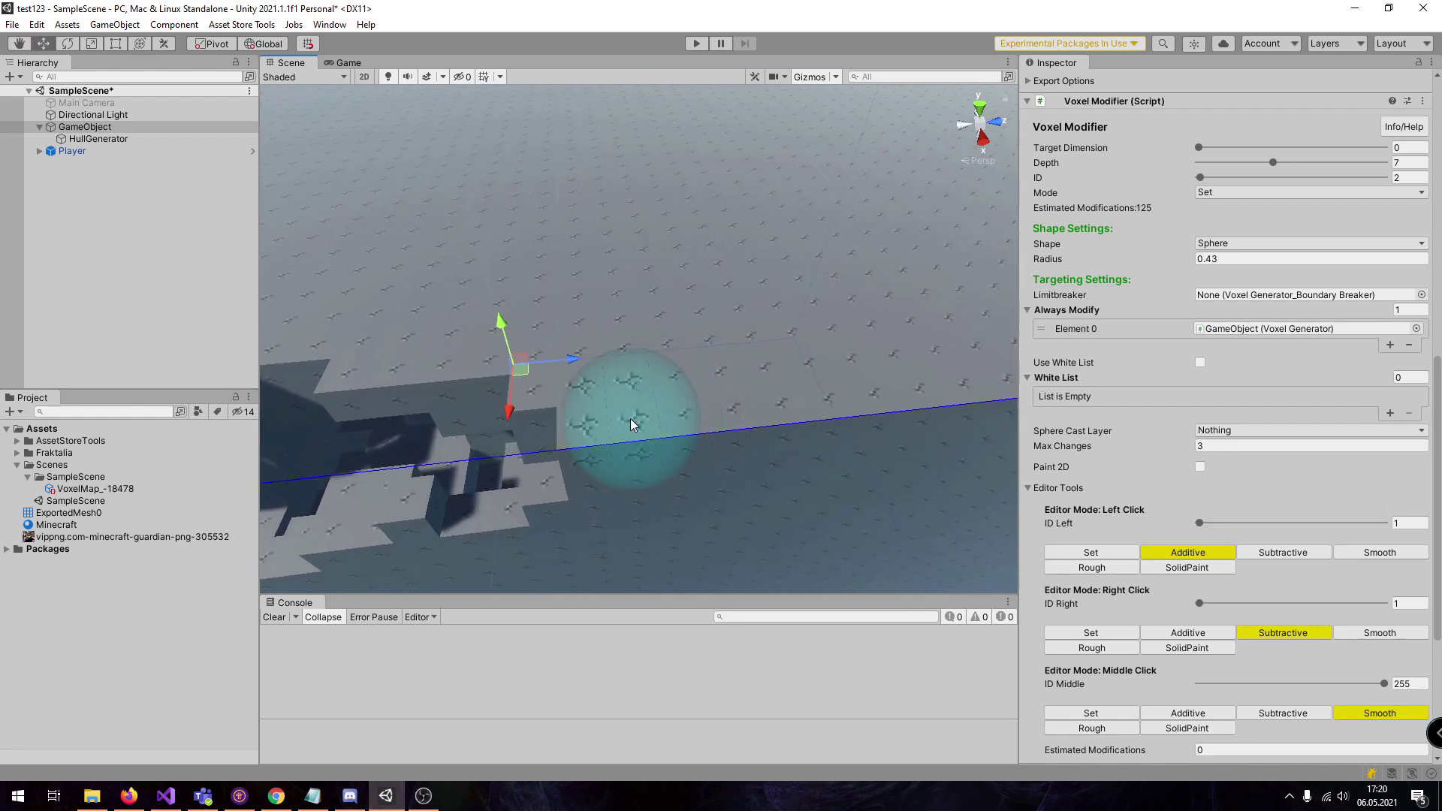
click(630, 417)
click(628, 417)
click(629, 417)
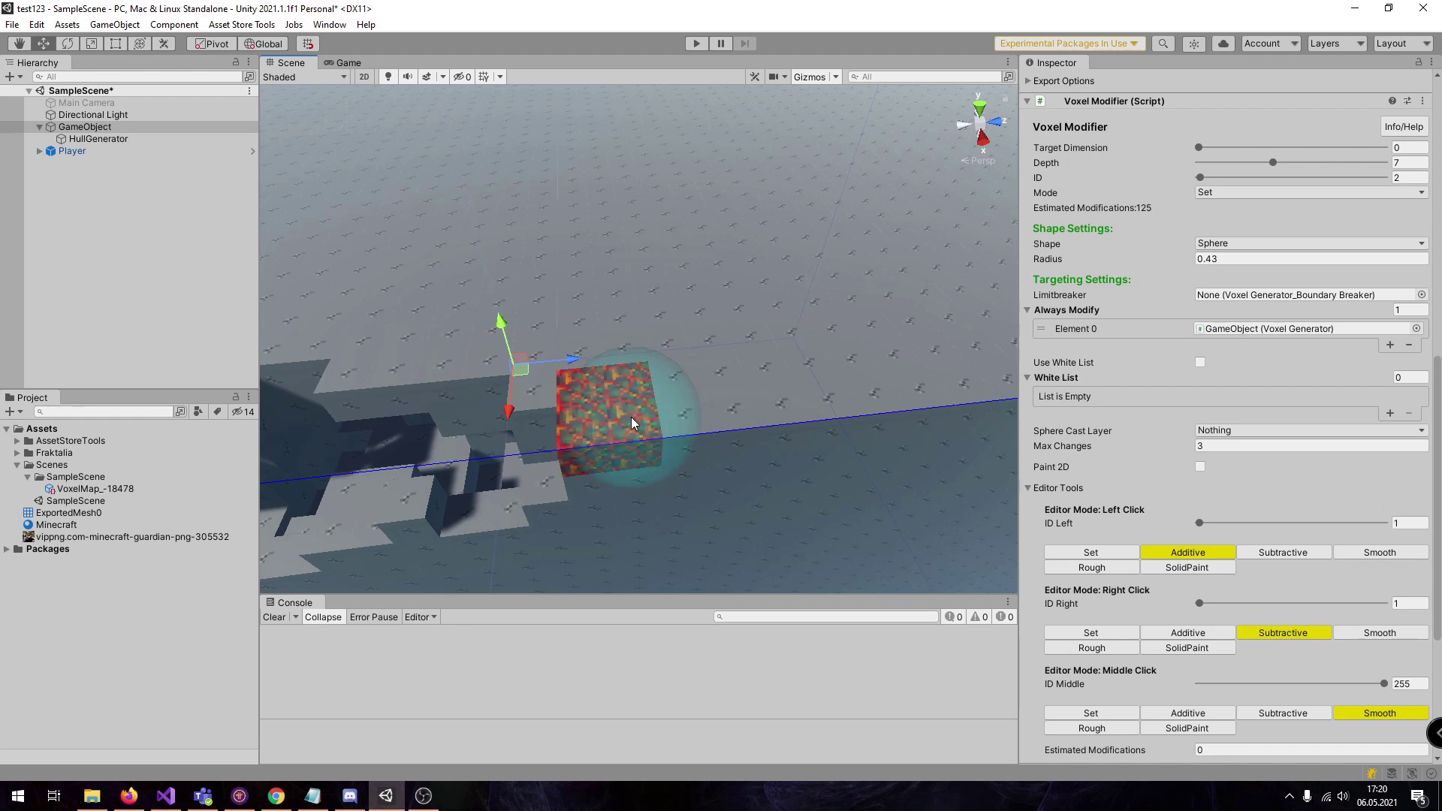
click(631, 417)
click(631, 417)
click(631, 416)
click(631, 417)
click(629, 418)
click(632, 416)
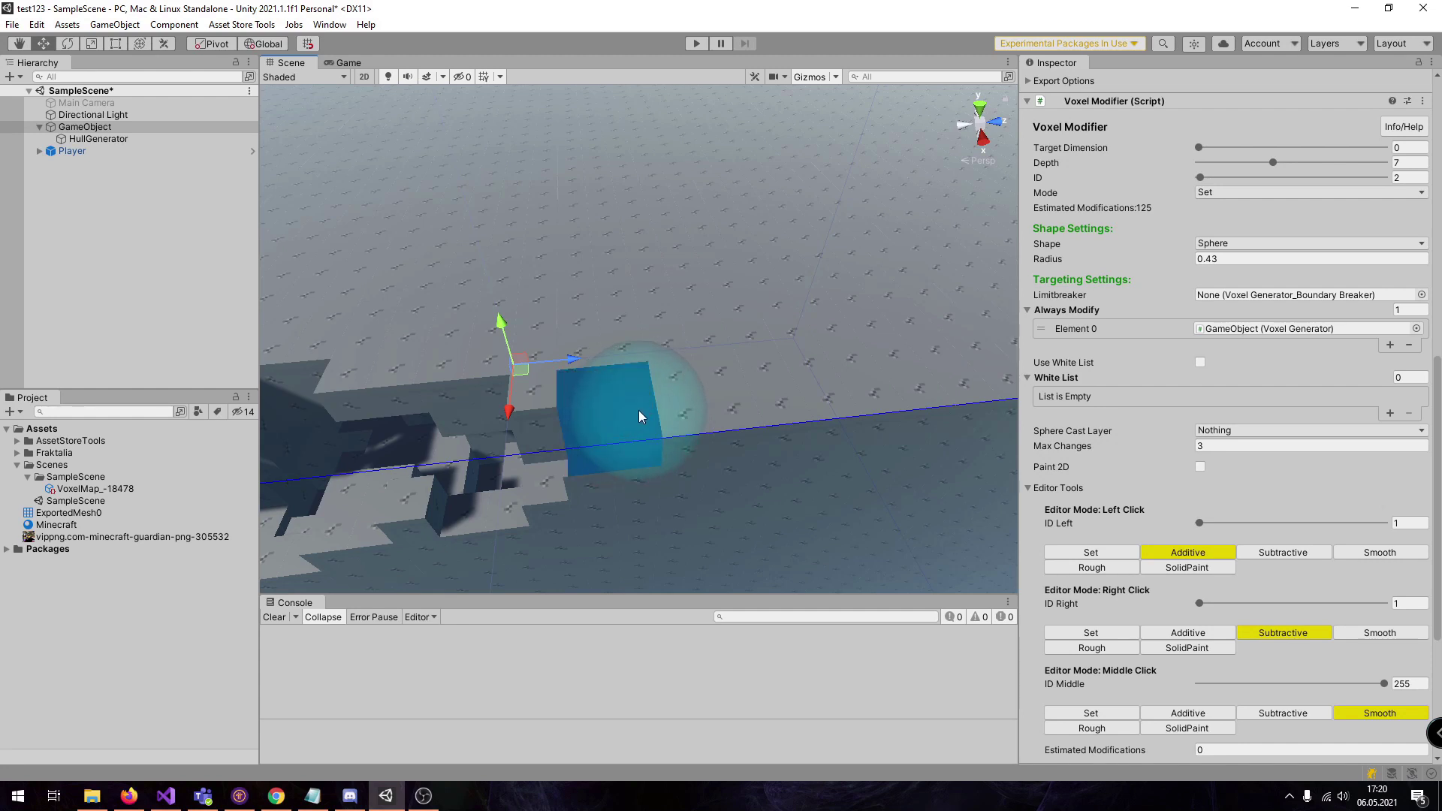
Step: Brush neighbouring voxels along the front edge and across the top surface in Additive mode to create a patchwork of atlas textures
click(646, 412)
click(673, 408)
drag(700, 399, 819, 372)
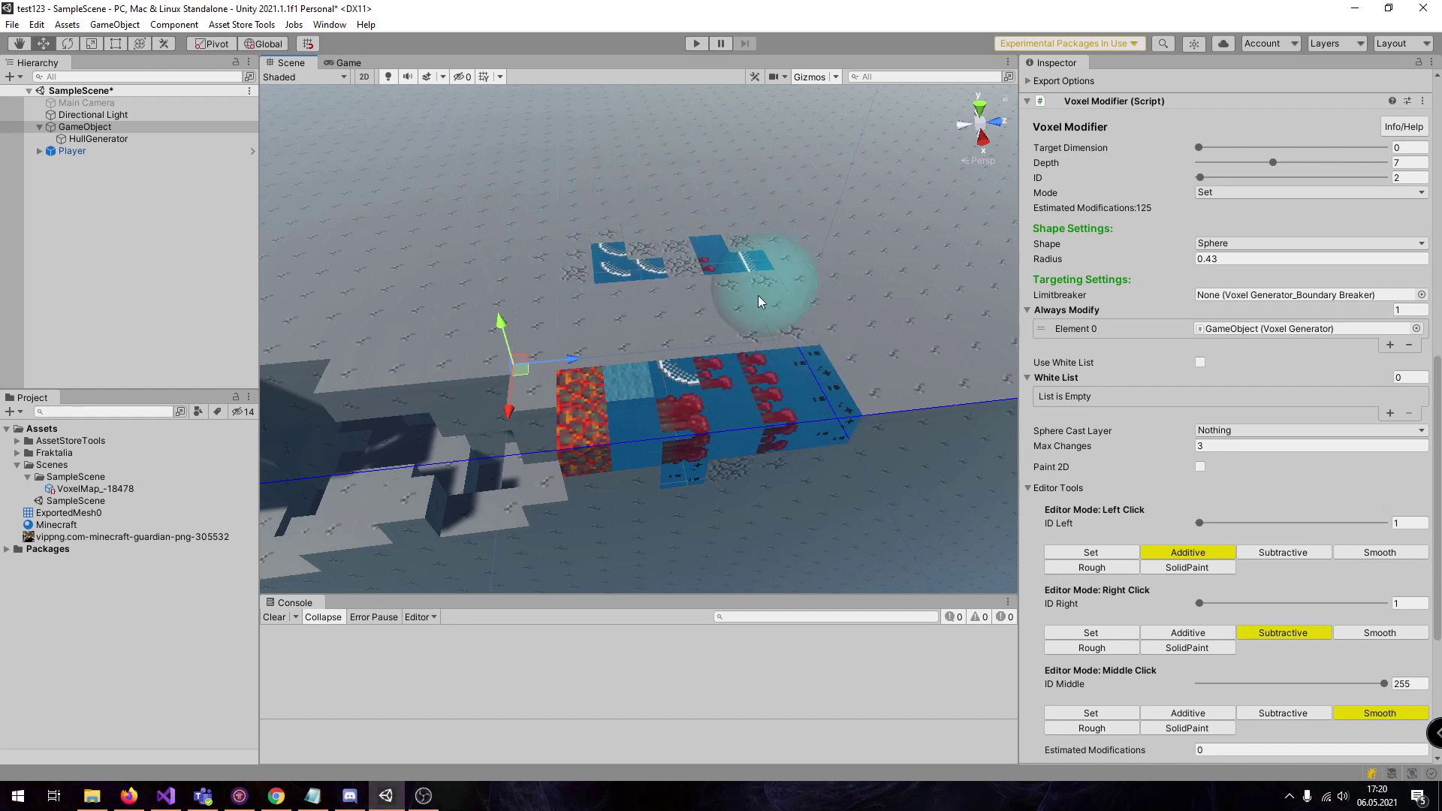
mouse_move(759, 302)
mouse_down()
mouse_move(678, 290)
mouse_move(766, 264)
mouse_up()
scroll(1239, 459, down, 6)
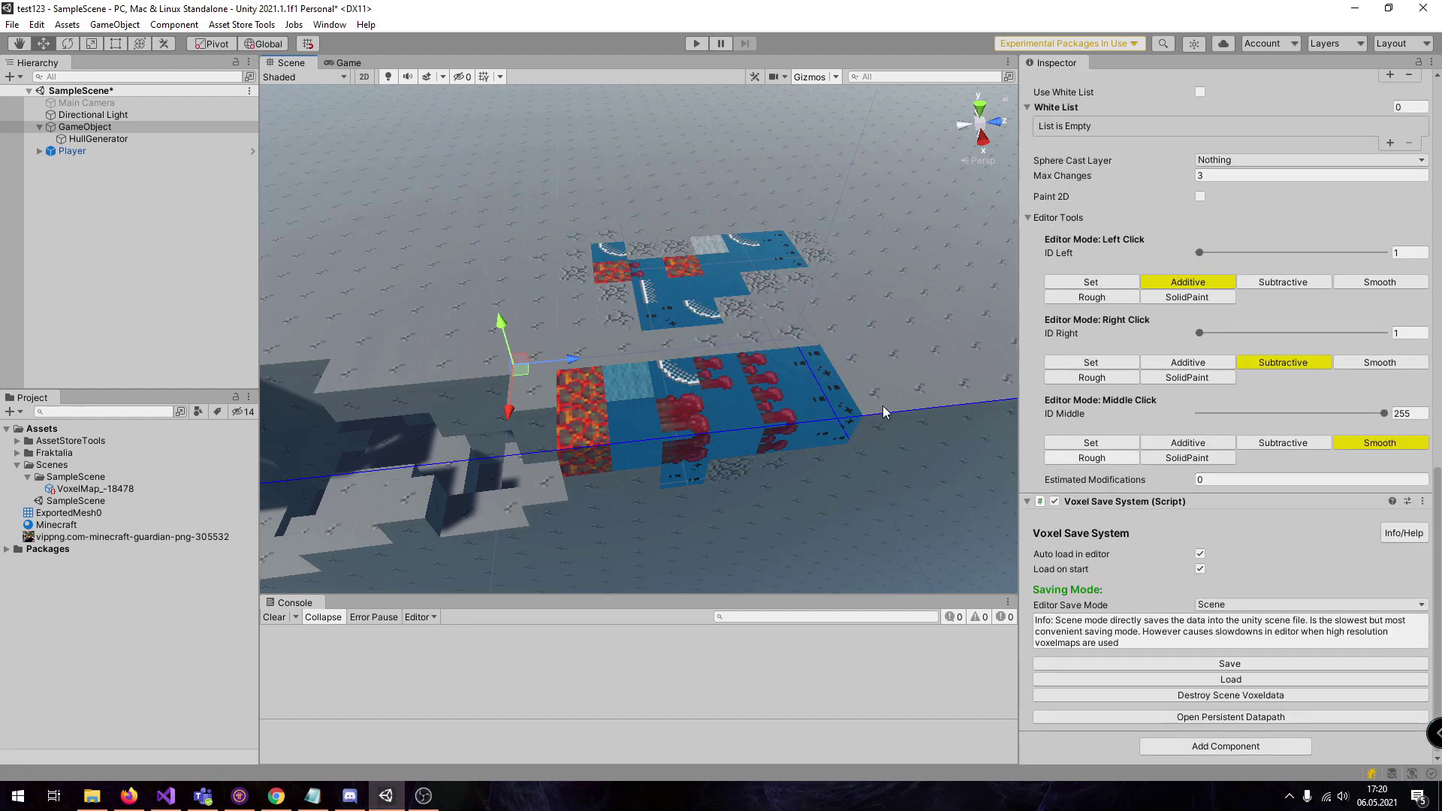
alt+drag(867, 323, 810, 366)
mouse_move(625, 363)
mouse_down()
mouse_move(607, 364)
mouse_move(727, 376)
mouse_move(557, 345)
mouse_move(558, 362)
mouse_up()
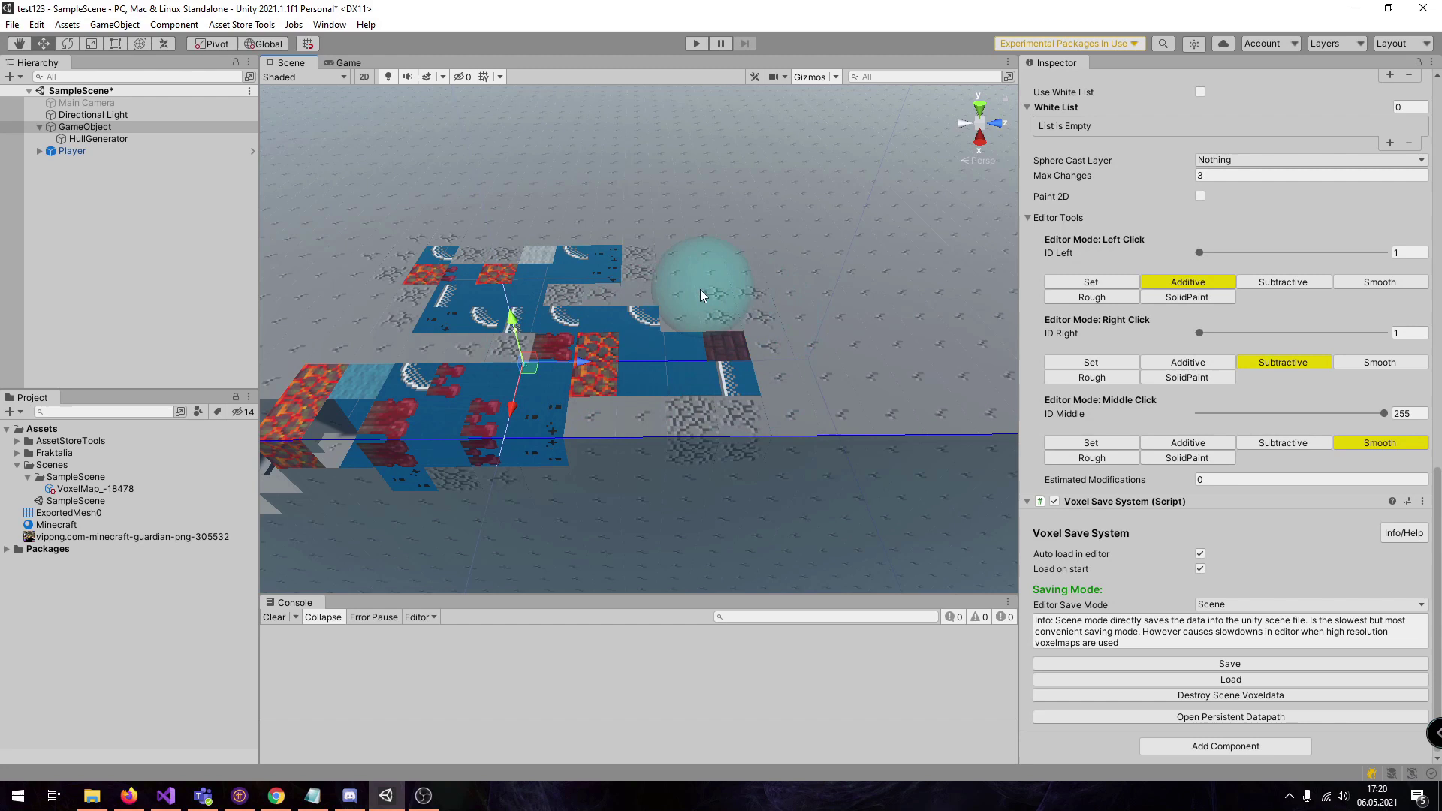
click(719, 425)
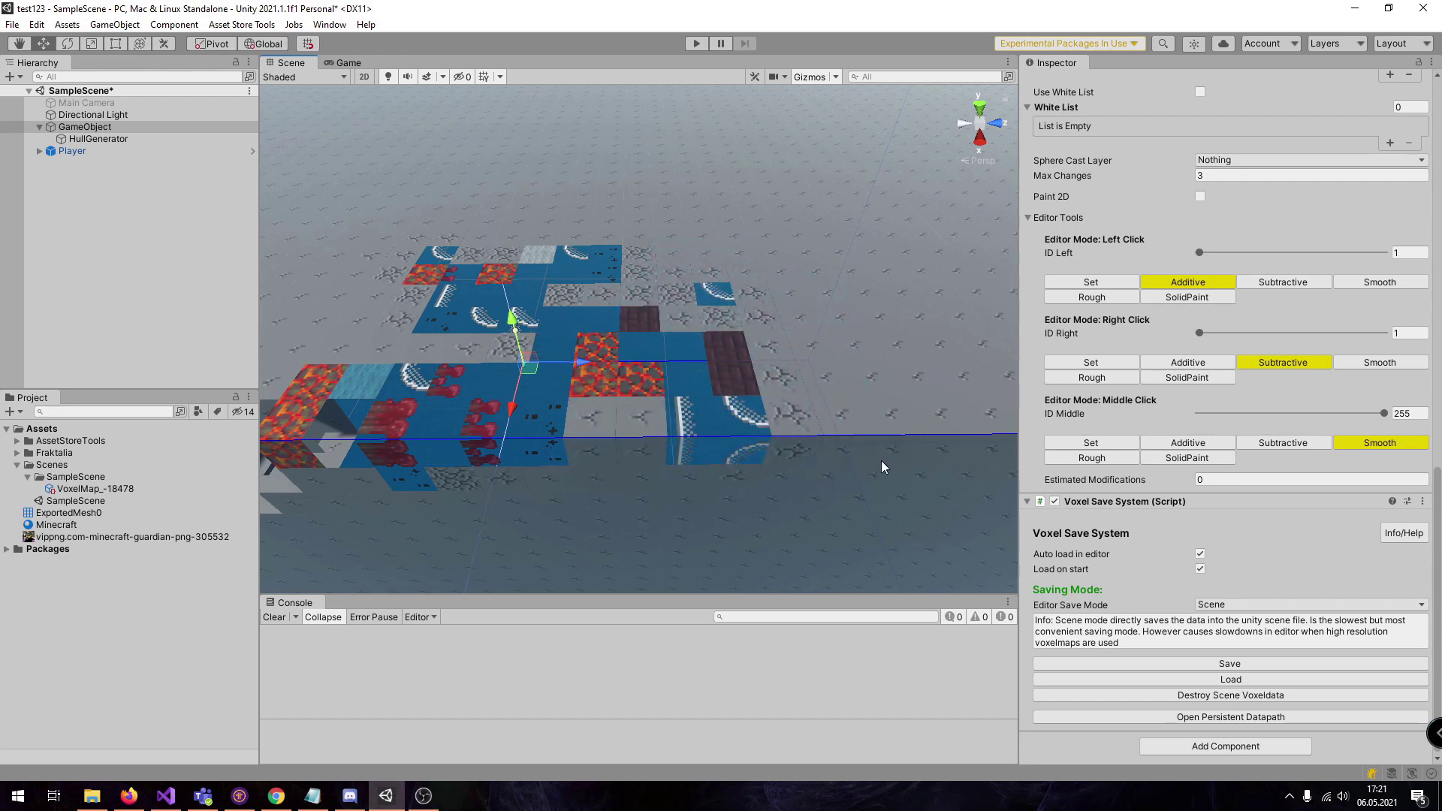
Step: Switch the left-click editor mode to Set with ID Left 0 and carve a hollow beside the textured patch
key(s)
right_drag(883, 459, 839, 434)
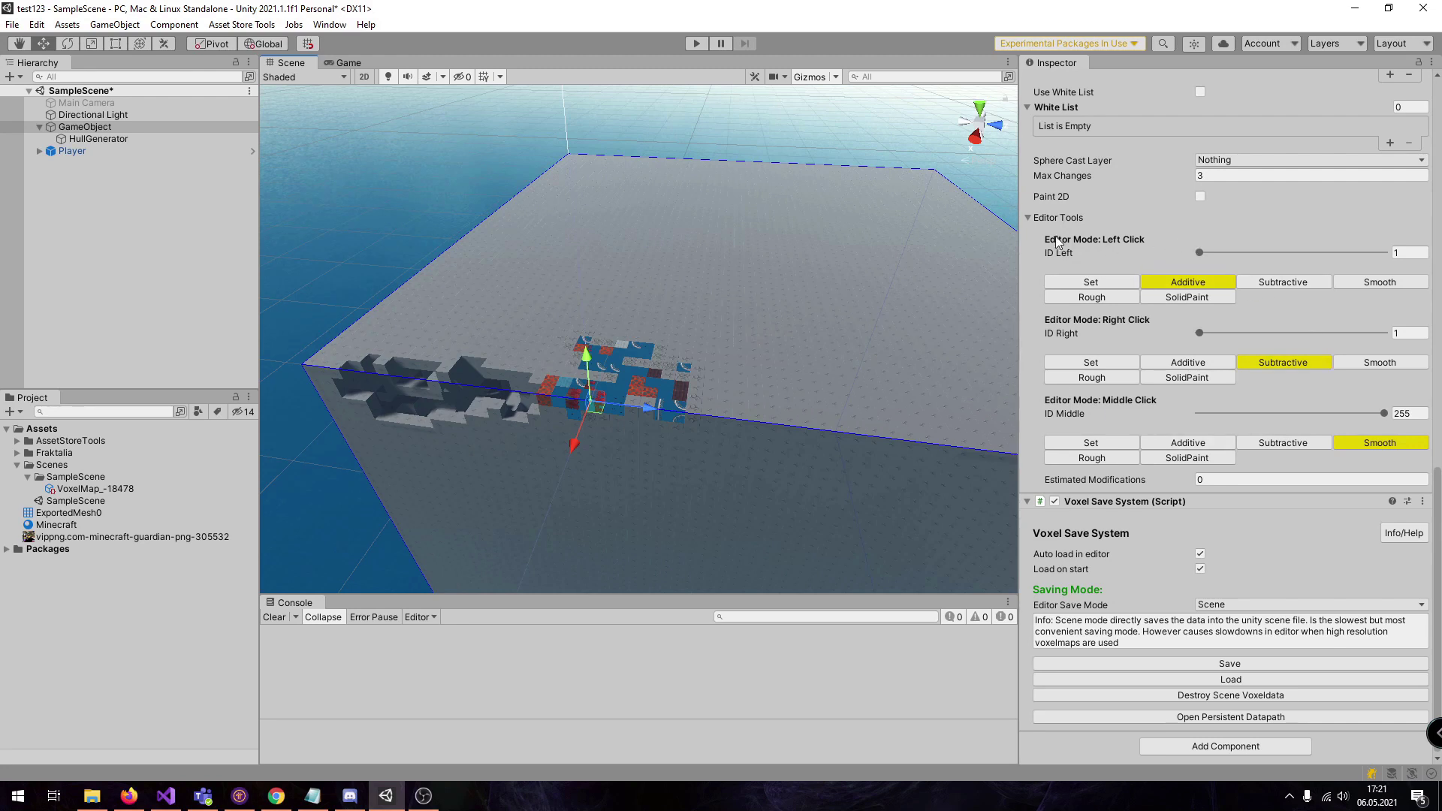
scroll(911, 267, up, 2)
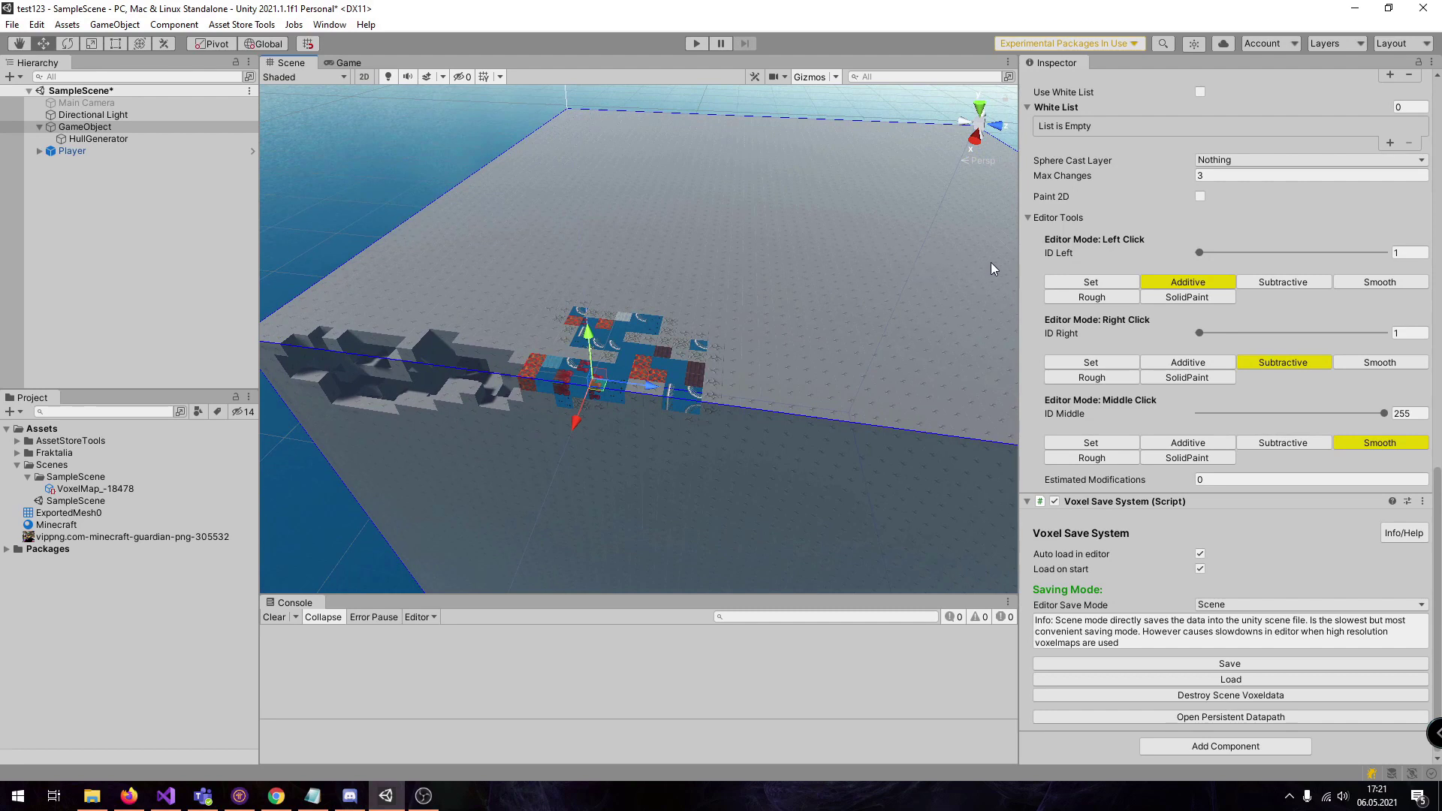
click(1119, 281)
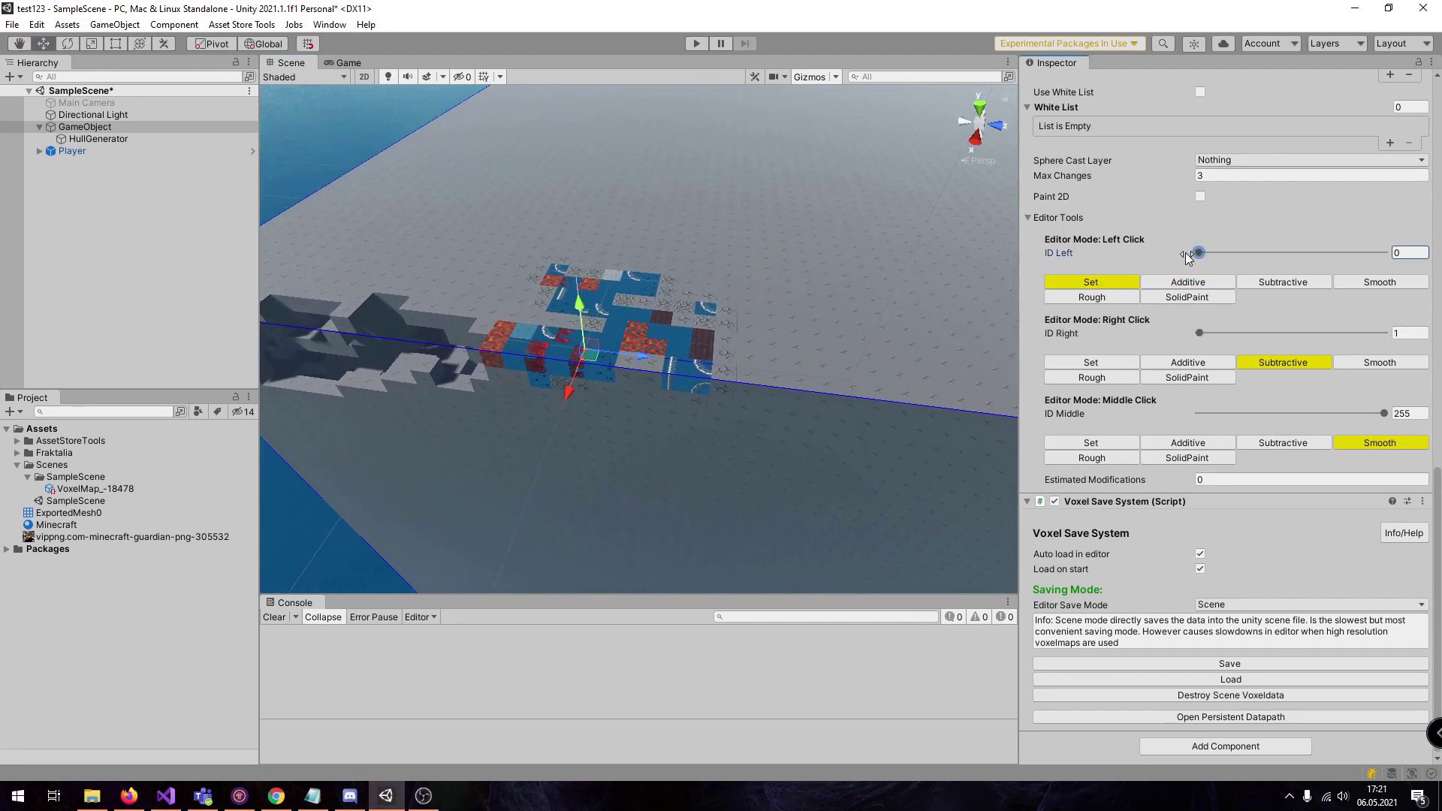
mouse_move(812, 236)
alt+mouse_down()
mouse_move(845, 272)
mouse_move(834, 286)
alt+mouse_up()
drag(776, 338, 690, 237)
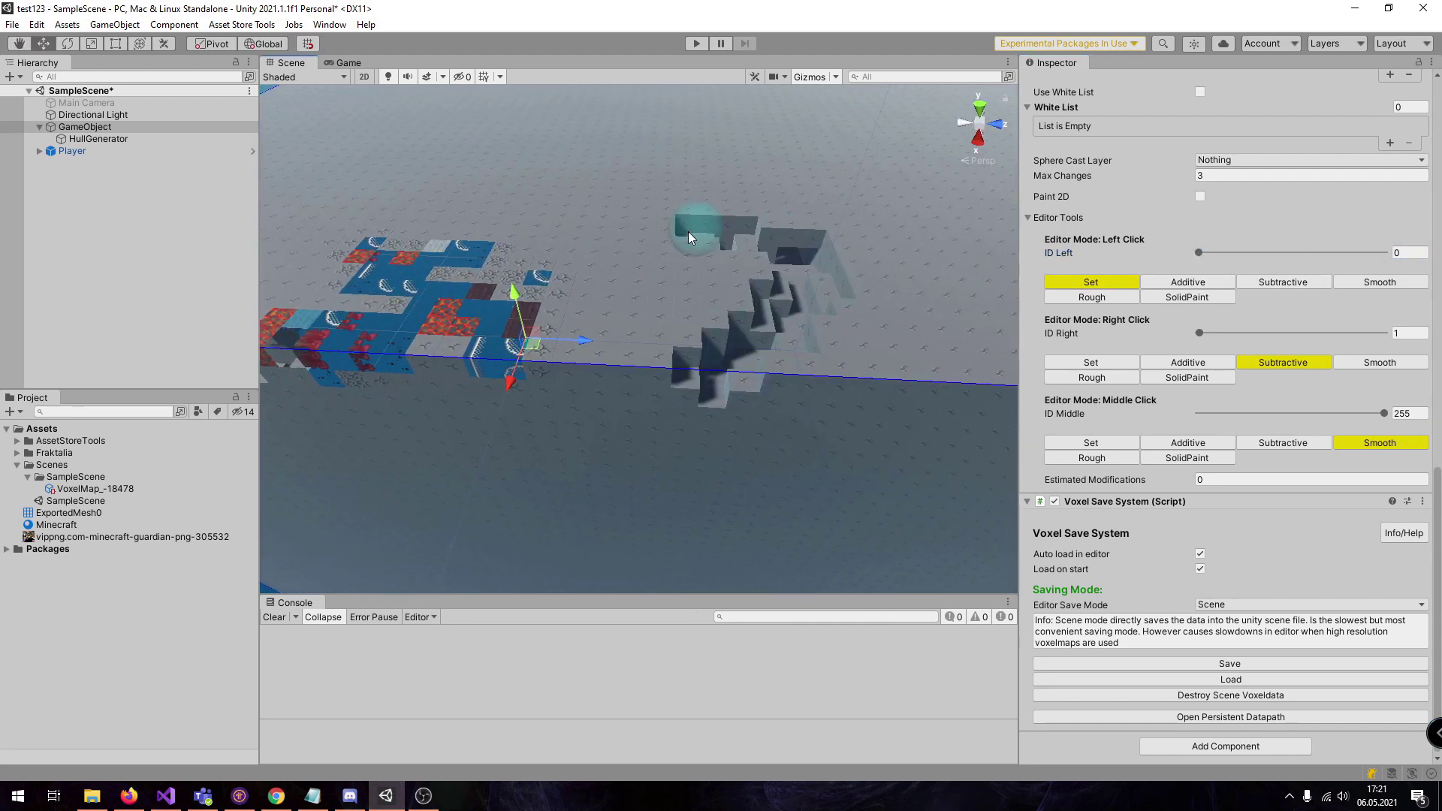
drag(745, 285, 737, 359)
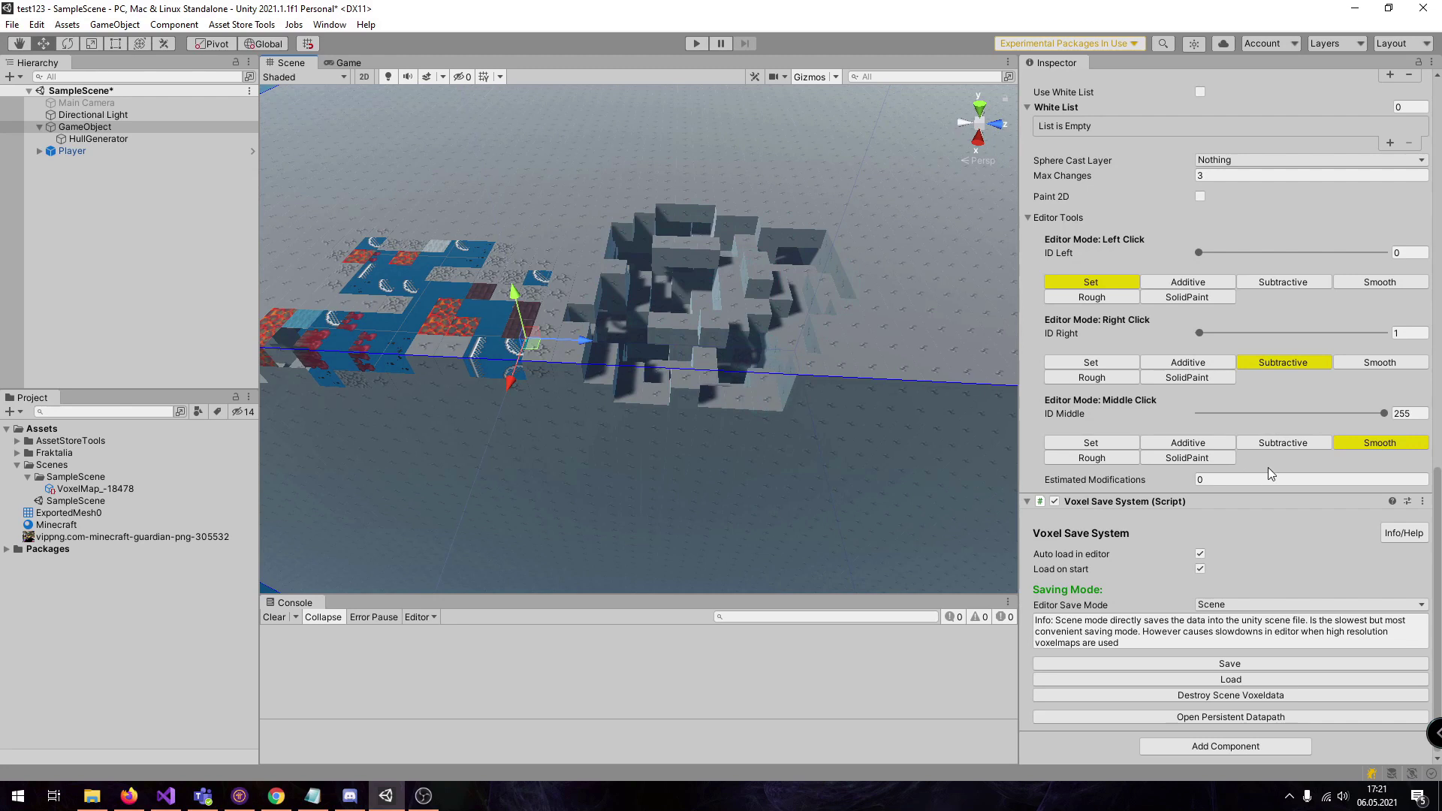
Step: Destroy the stored scene voxel data and carve a small separate hole beside the hollow with the Subtractive brush
click(1227, 679)
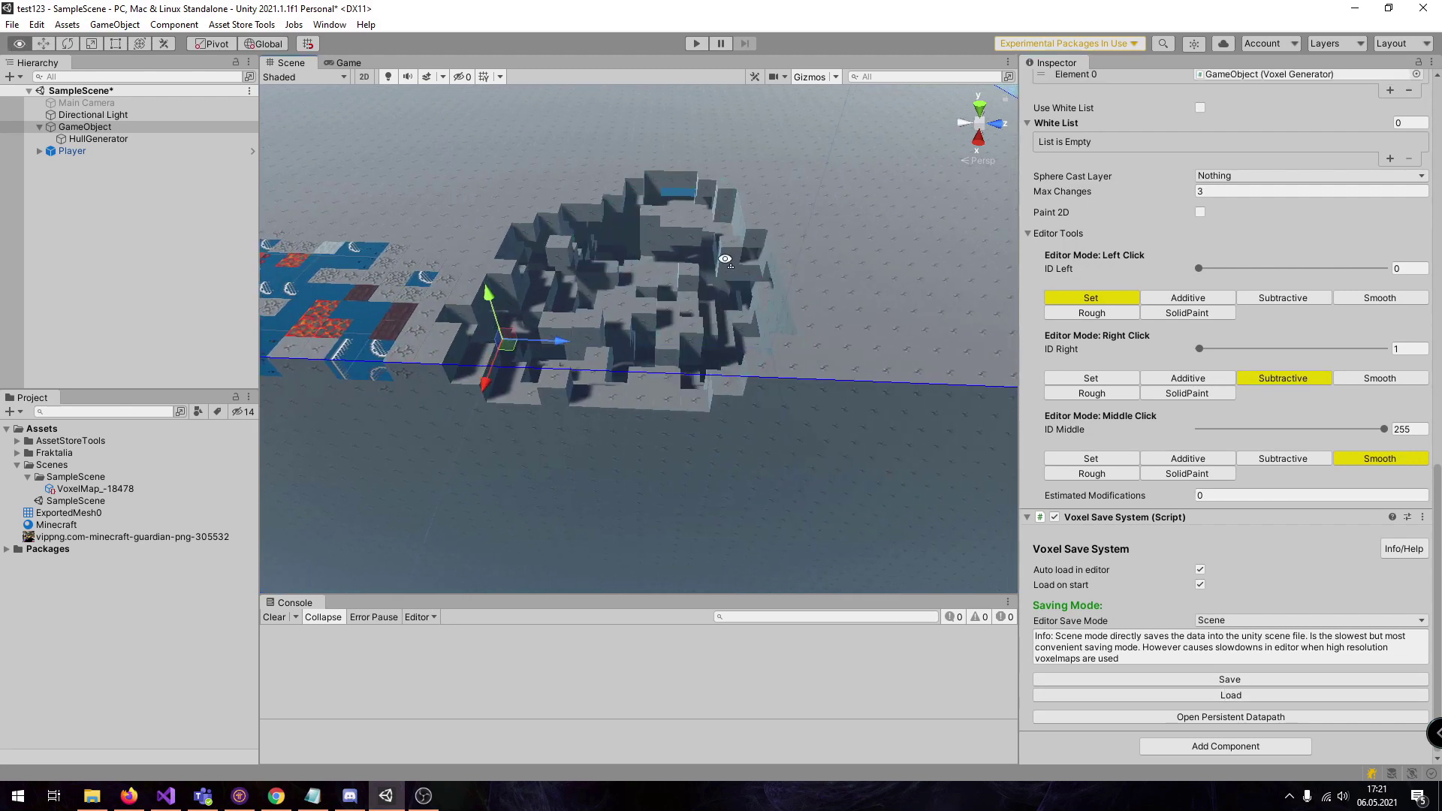
alt+drag(724, 260, 709, 262)
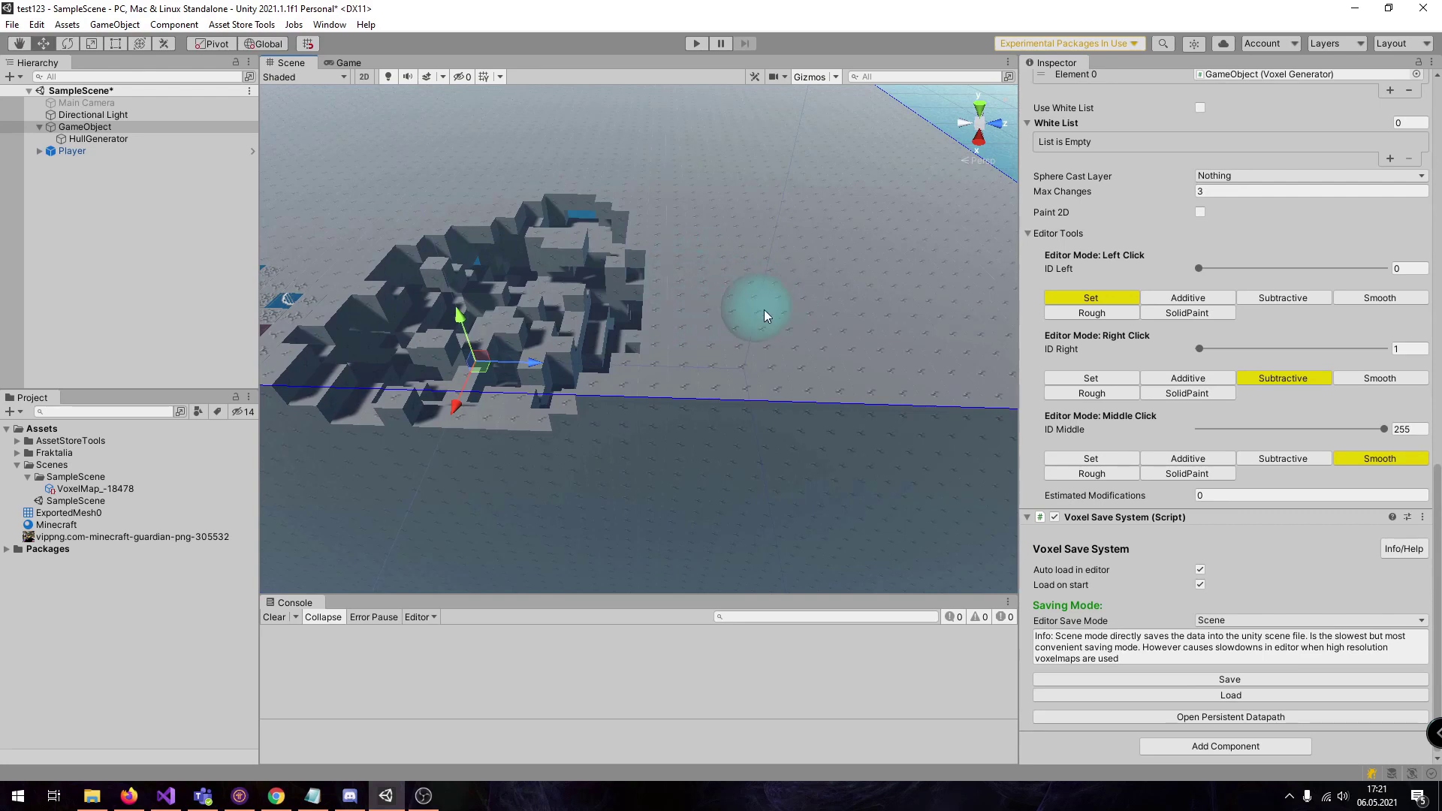
right_click(784, 359)
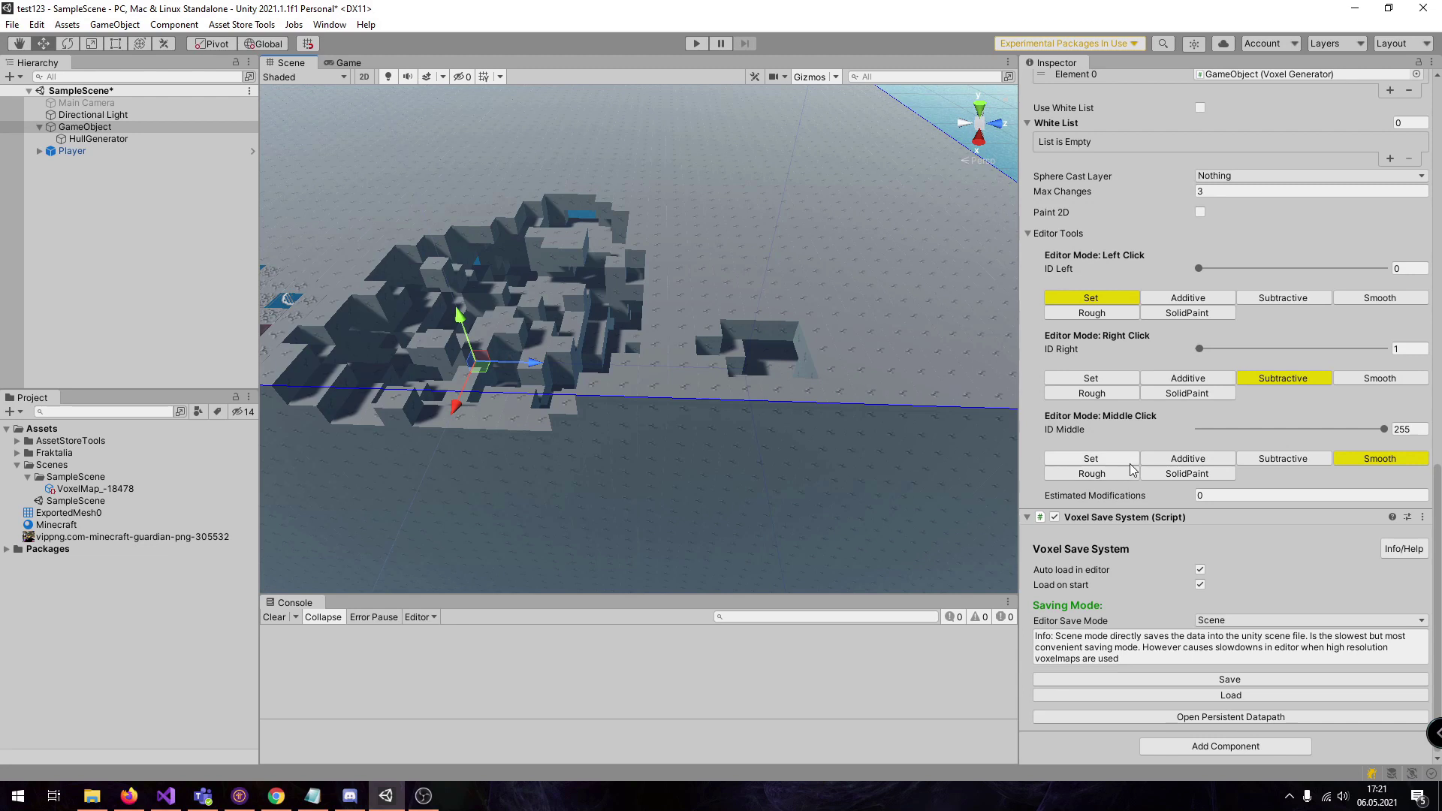
Step: Configure the middle-click mode as Set with ID Middle 105 and the right-click mode as Set with ID Right 33
click(1108, 458)
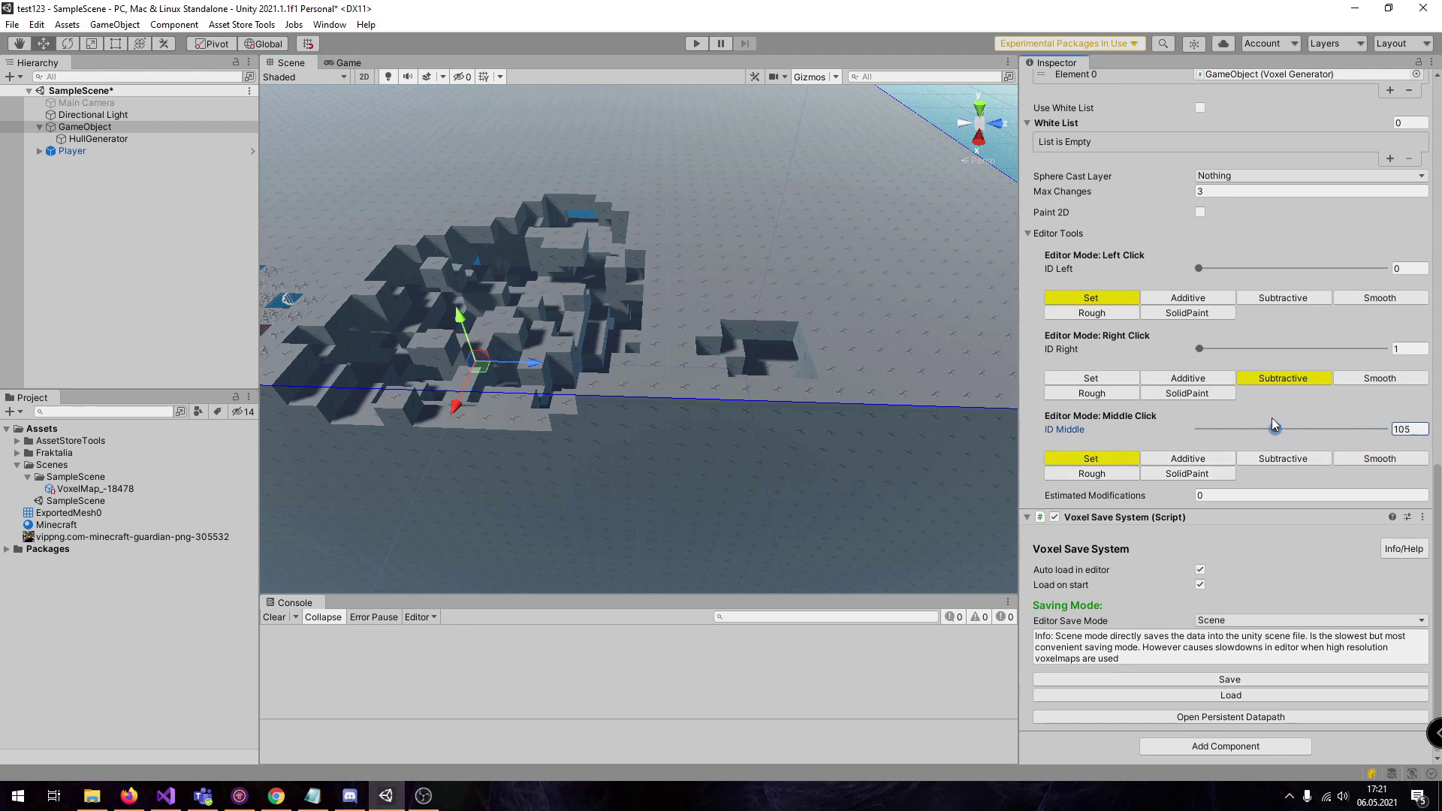
click(1110, 380)
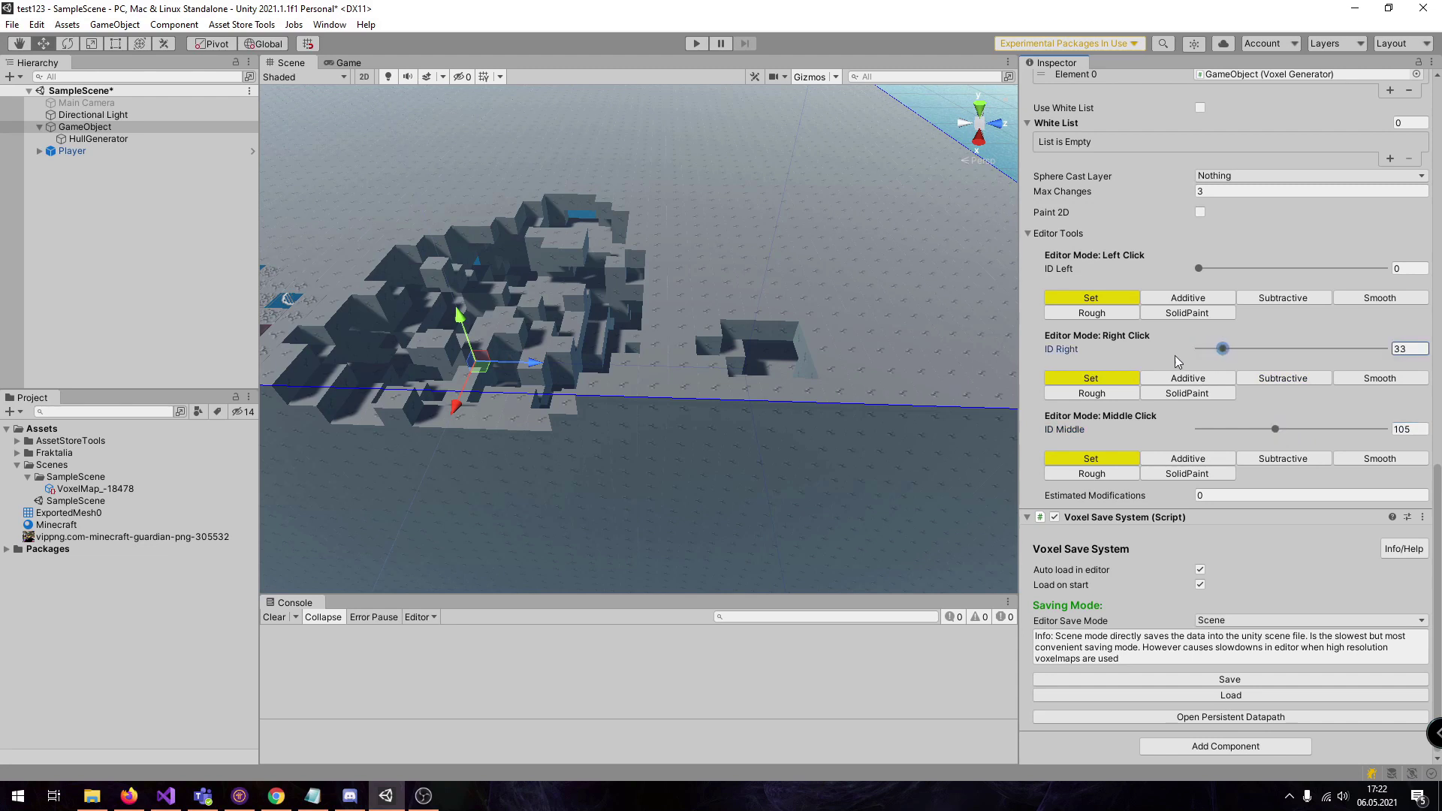
Step: Paint a large area of the block's top surface and front edge, around the textured patch, with the ID 33 Set brush
mouse_move(903, 280)
right_down()
mouse_move(755, 347)
mouse_move(805, 335)
mouse_move(727, 402)
mouse_move(692, 509)
mouse_move(746, 348)
mouse_move(548, 308)
mouse_move(435, 315)
mouse_move(386, 340)
mouse_move(483, 405)
mouse_move(548, 412)
mouse_move(627, 350)
mouse_move(473, 315)
mouse_move(567, 232)
mouse_move(643, 228)
mouse_move(647, 248)
mouse_move(552, 266)
mouse_move(857, 290)
mouse_move(639, 259)
mouse_move(645, 387)
mouse_move(627, 410)
right_up()
key(a)
key(d)
right_drag(759, 296, 750, 285)
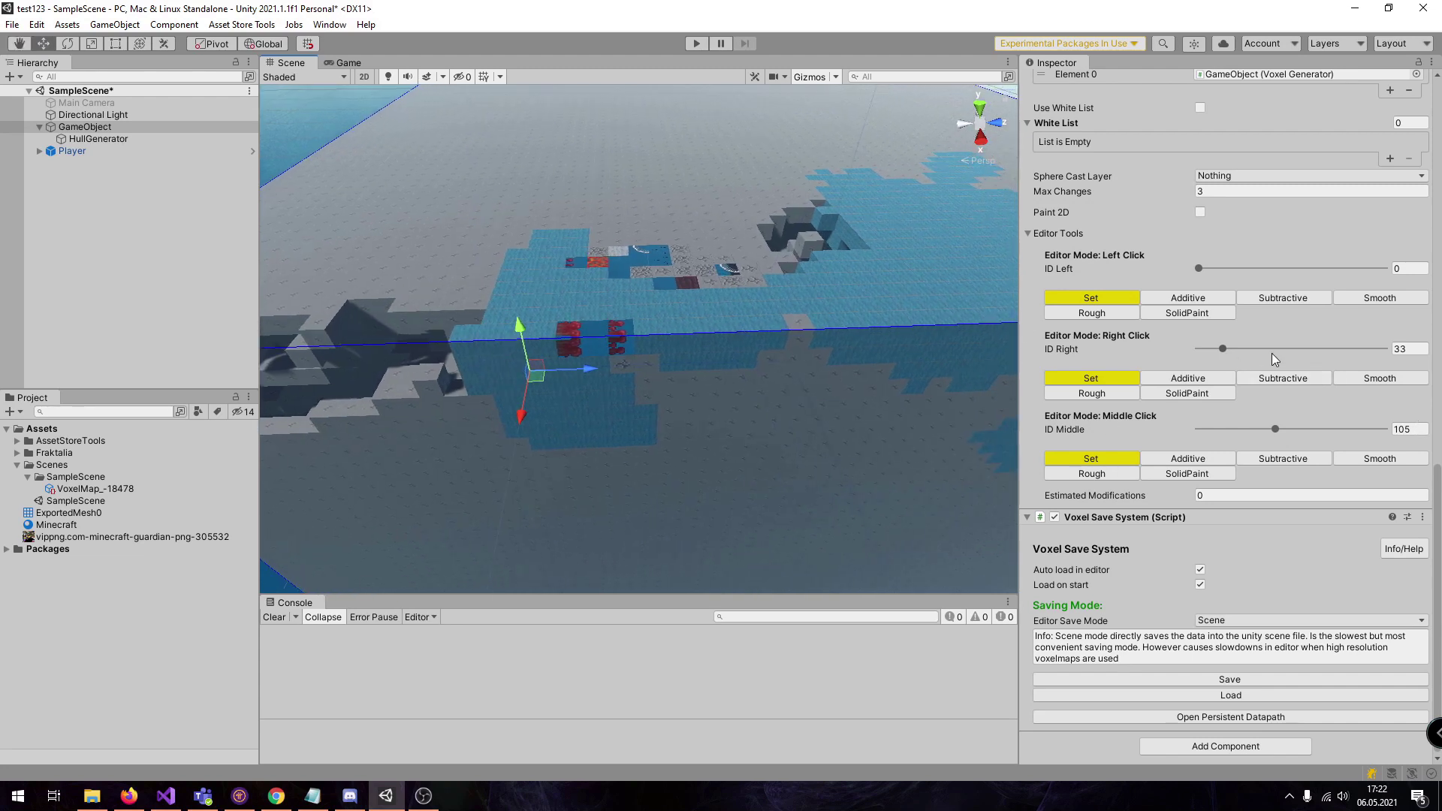
Step: Set ID Right to 75 and paint a broad patch across the light blue area and the adjoining grey top surface
click(1225, 350)
mouse_move(864, 301)
right_down()
mouse_move(711, 267)
mouse_move(789, 363)
mouse_move(778, 353)
right_up()
key(w)
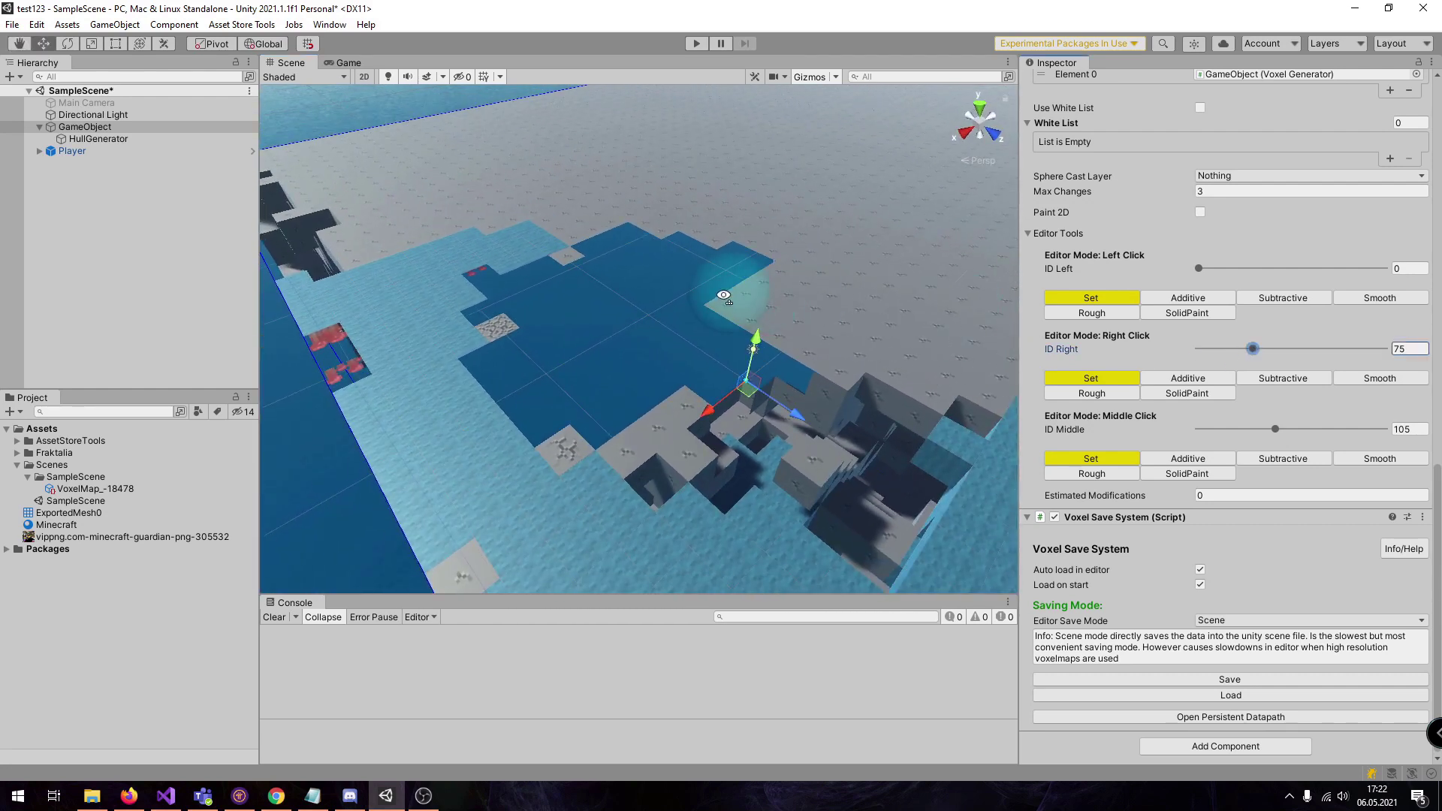
right_drag(875, 290, 785, 292)
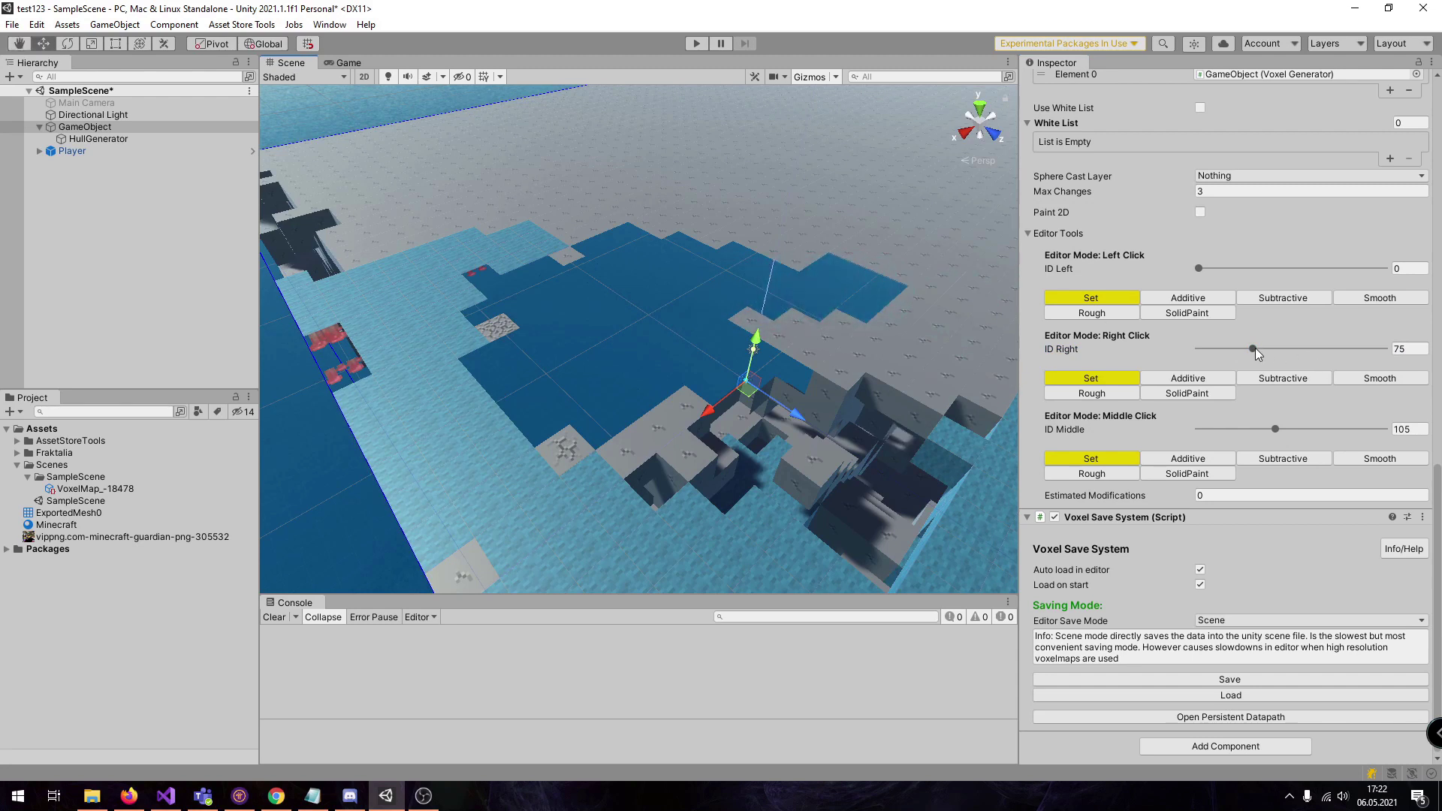
Step: Set ID Right to 104 and paint over the dark blue area, plus a smaller separate patch on the grey surface
drag(1277, 349, 1280, 350)
mouse_move(886, 289)
right_down()
mouse_move(682, 294)
mouse_move(616, 407)
mouse_move(601, 338)
mouse_move(526, 300)
mouse_move(571, 286)
mouse_move(741, 339)
mouse_move(1017, 381)
mouse_move(774, 327)
right_up()
key(s)
mouse_move(601, 289)
right_down()
mouse_move(586, 308)
mouse_move(727, 336)
right_up()
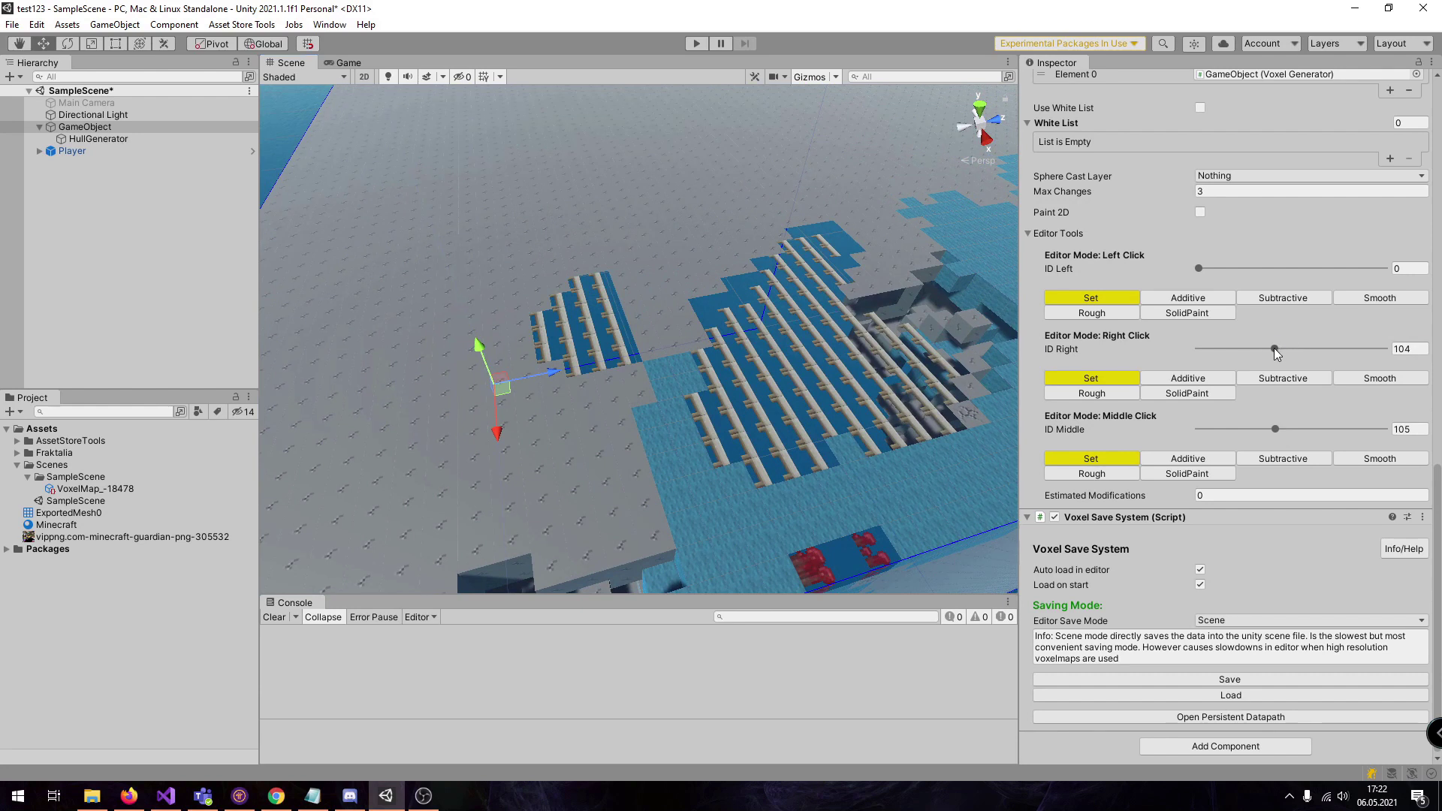
Step: Set ID Right to 110 and paint a wide, curving band of voxels over the previously painted top surface
click(1278, 348)
mouse_move(640, 251)
right_down()
mouse_move(518, 297)
mouse_move(548, 346)
mouse_move(691, 376)
mouse_move(786, 428)
mouse_move(961, 334)
mouse_move(939, 278)
mouse_move(814, 328)
mouse_move(749, 312)
mouse_move(792, 348)
mouse_move(702, 368)
mouse_move(673, 394)
mouse_move(669, 374)
mouse_move(758, 366)
right_up()
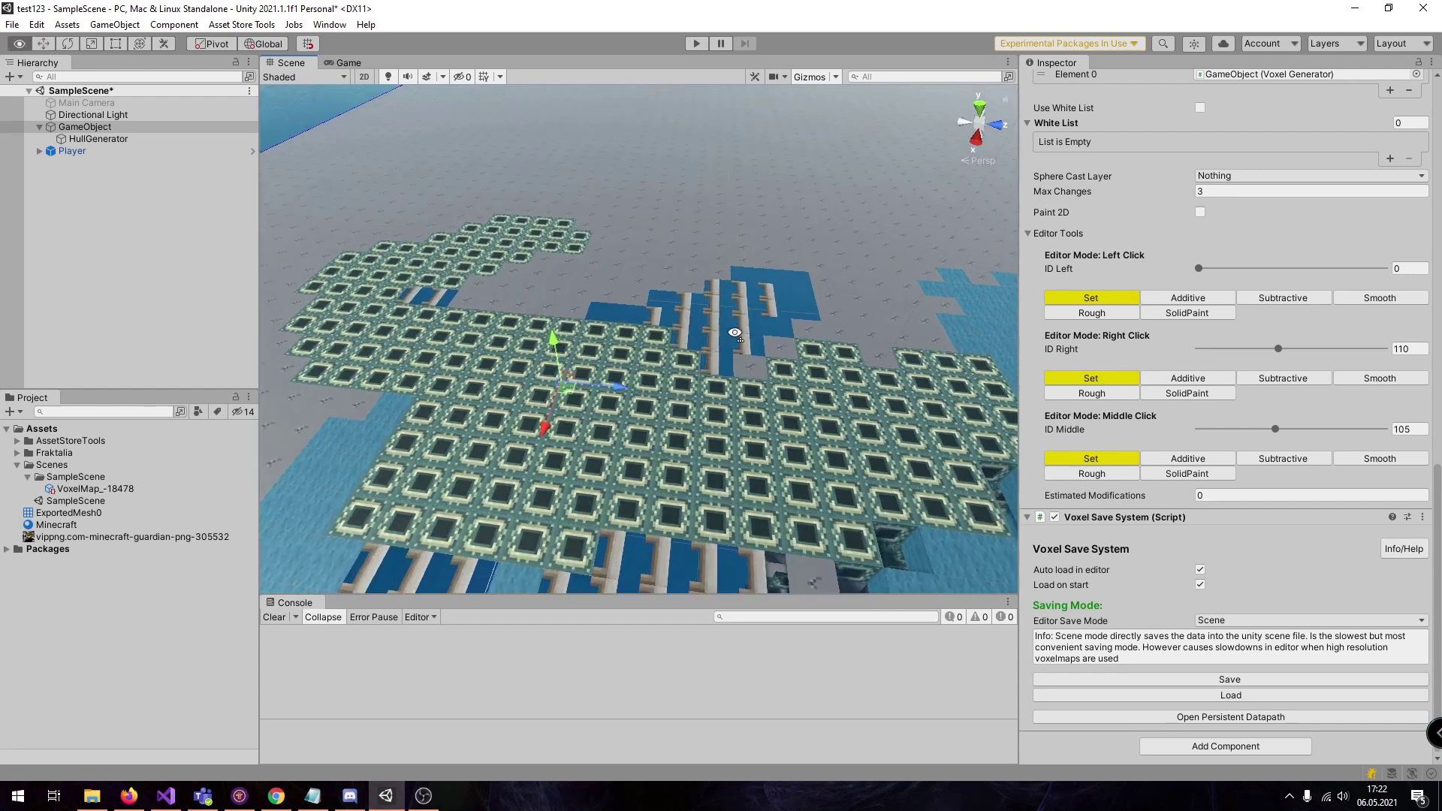
Step: Set ID Right to 135 and paint a patch on the top surface and another on the front edge by the trench
drag(1281, 349, 1303, 353)
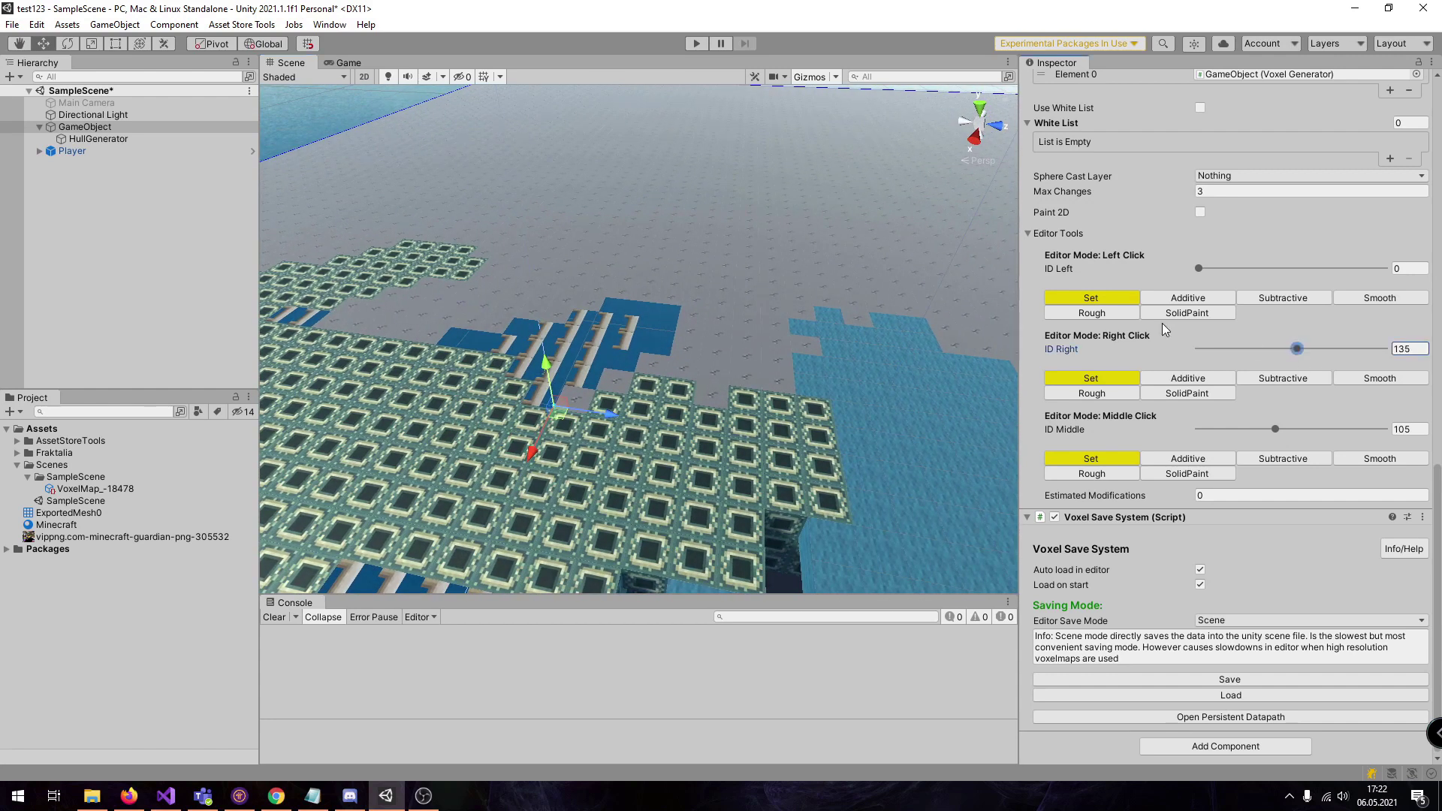
mouse_move(732, 259)
right_down()
mouse_move(743, 266)
mouse_move(673, 323)
mouse_move(465, 338)
mouse_move(435, 323)
mouse_move(431, 296)
mouse_move(556, 304)
right_up()
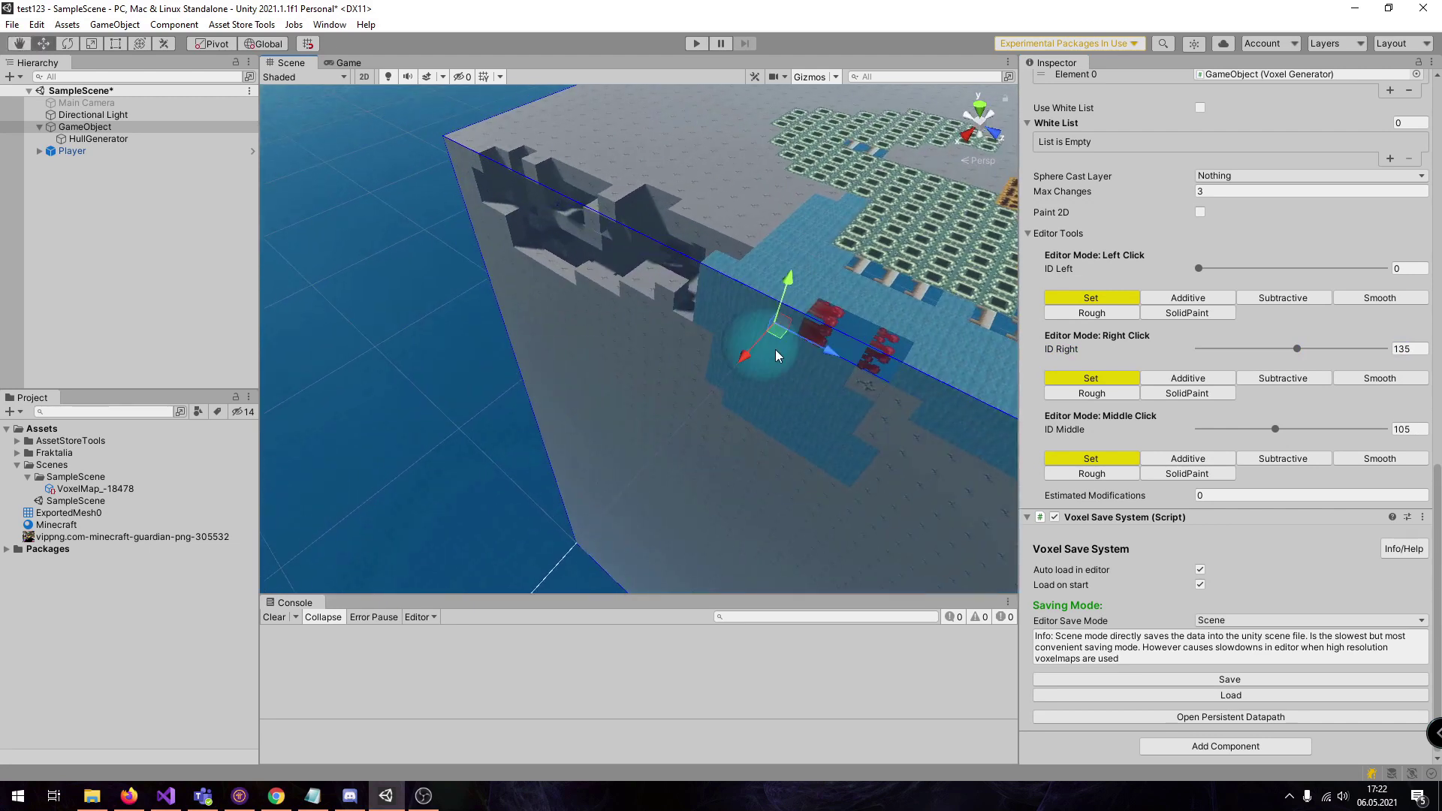
mouse_move(775, 352)
right_down()
mouse_move(852, 338)
mouse_move(913, 359)
right_up()
drag(931, 364, 920, 355)
mouse_move(920, 355)
right_down()
mouse_move(864, 304)
mouse_move(823, 297)
mouse_move(836, 357)
mouse_move(888, 370)
mouse_move(809, 393)
mouse_move(483, 306)
mouse_move(966, 327)
mouse_move(905, 319)
mouse_move(935, 301)
right_up()
key(w)
key(s)
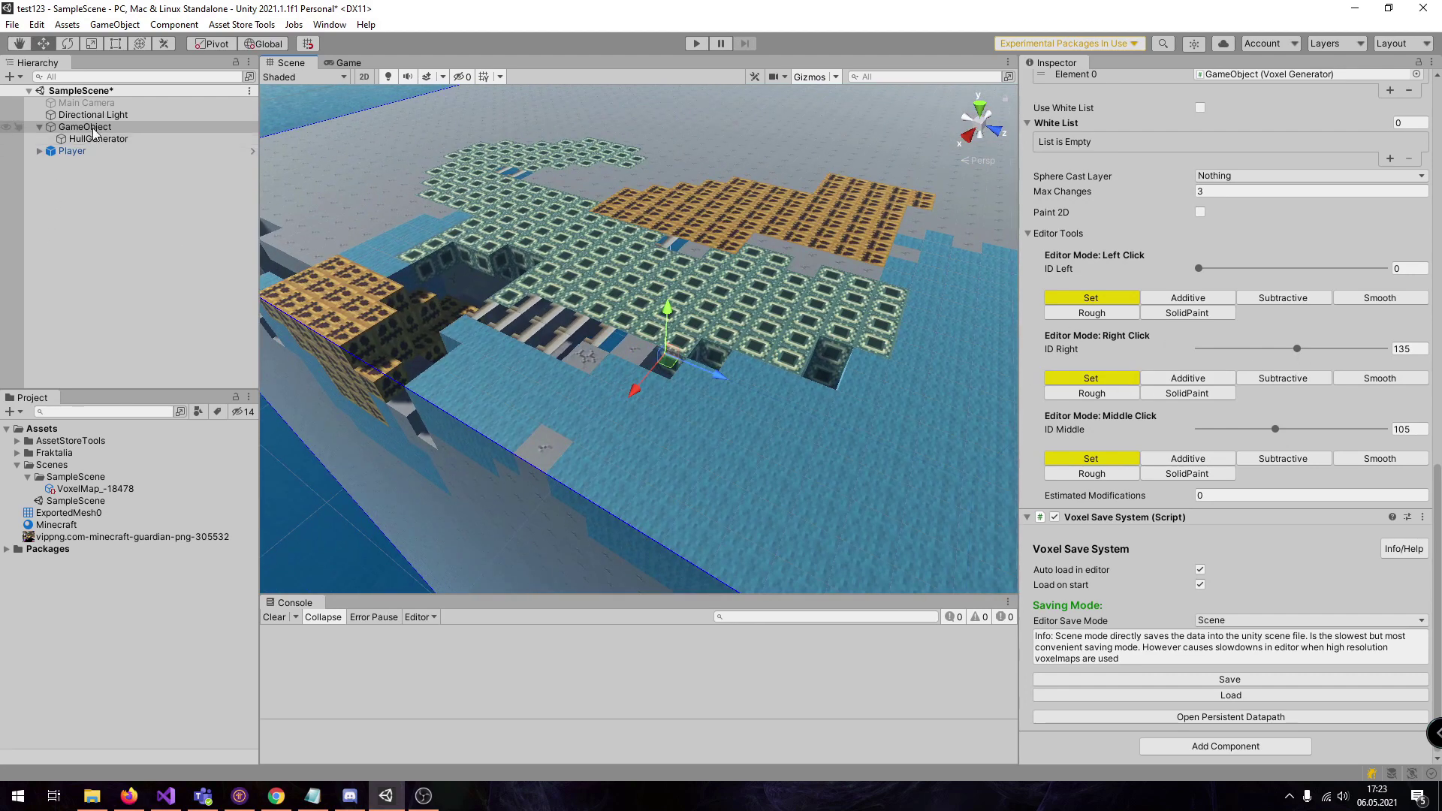
Step: Display the vippng.com-minecraft-guardian-png-305532 texture atlas and compare its tiles with the painted areas of the voxel block
click(113, 537)
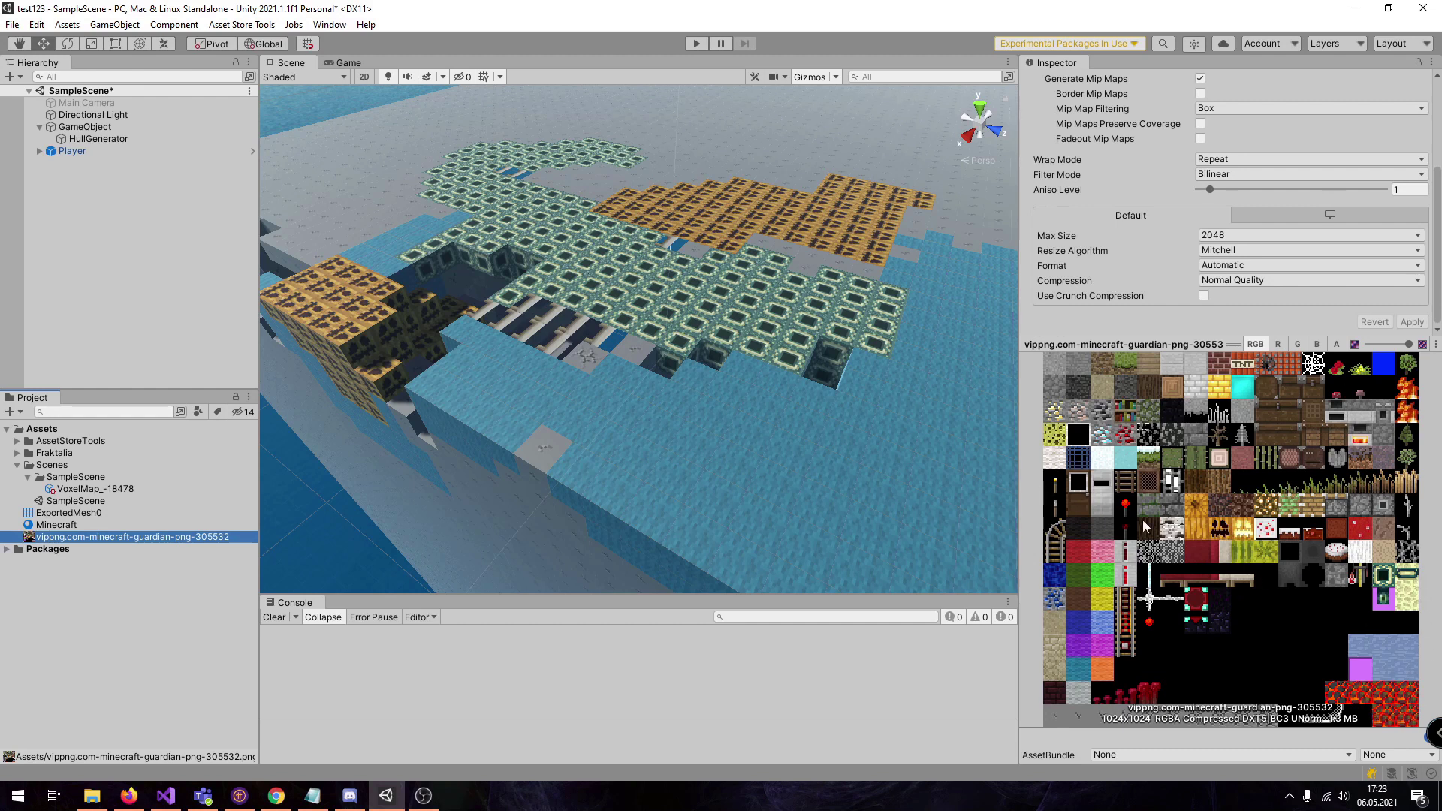
mouse_move(937, 380)
right_down()
mouse_move(815, 376)
mouse_move(936, 378)
right_up()
key(s)
key(w)
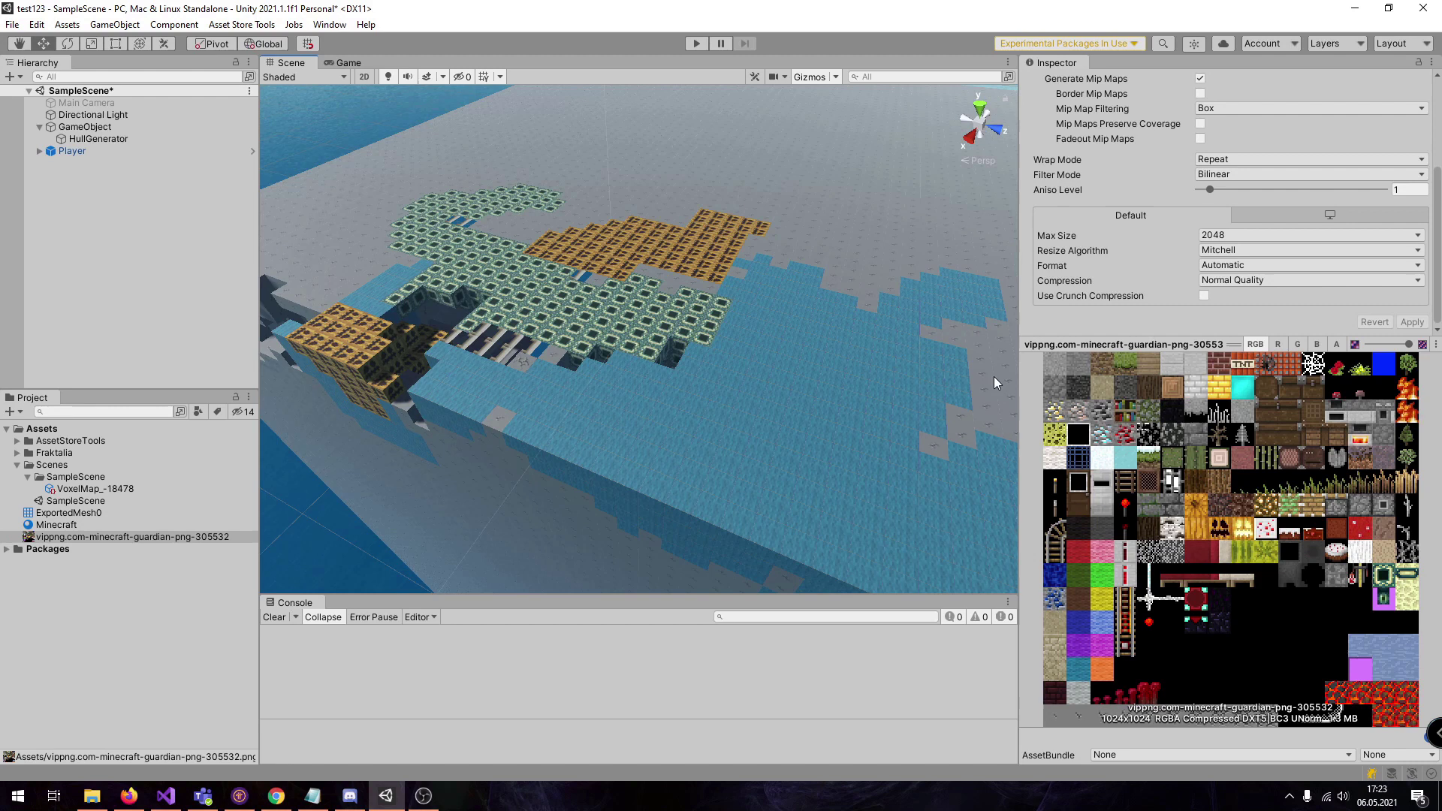
right_drag(755, 379, 659, 390)
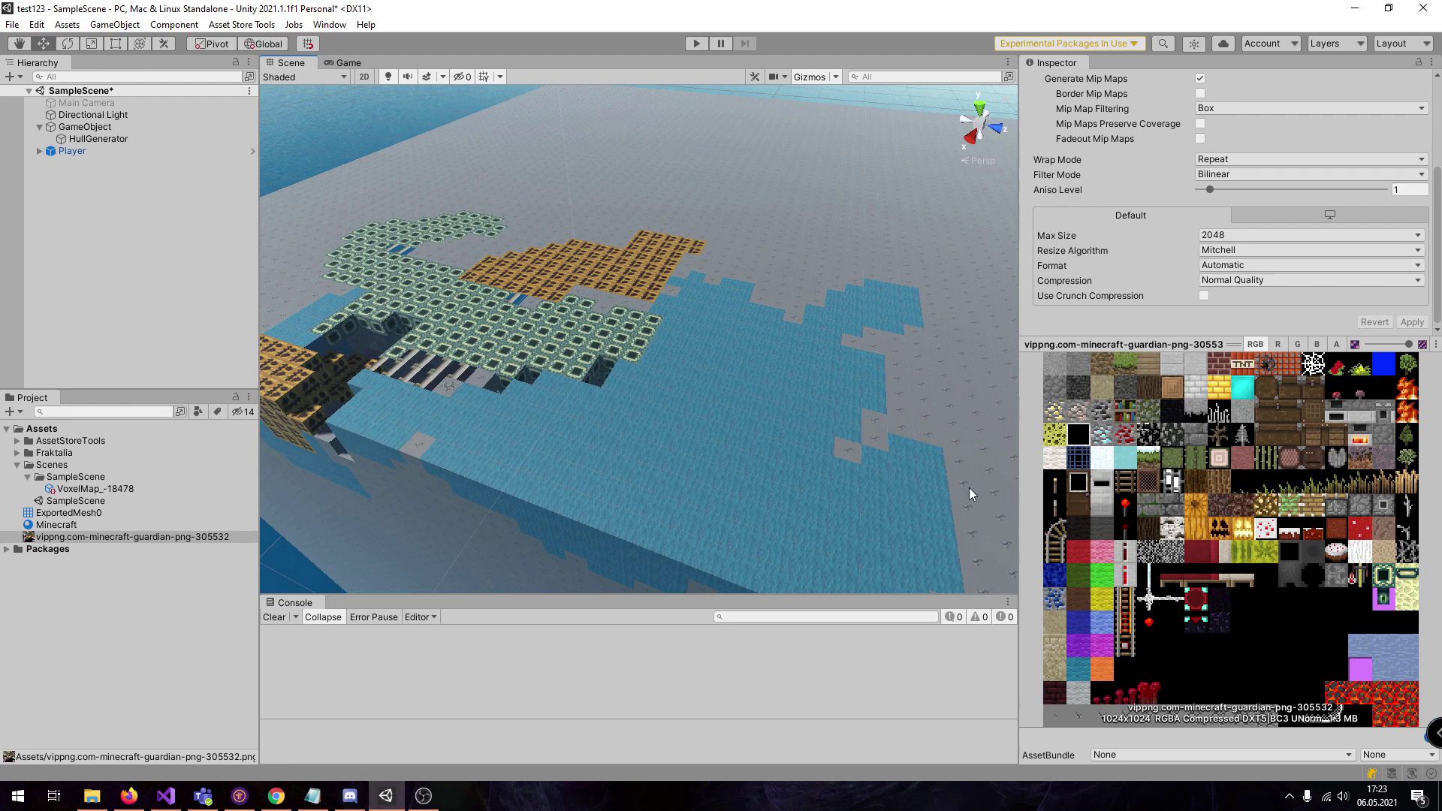
Step: Review GameObject's Voxel Generator settings and the HullGenerator's Native Atlas Cubic settings
click(106, 129)
scroll(1160, 360, up, 3)
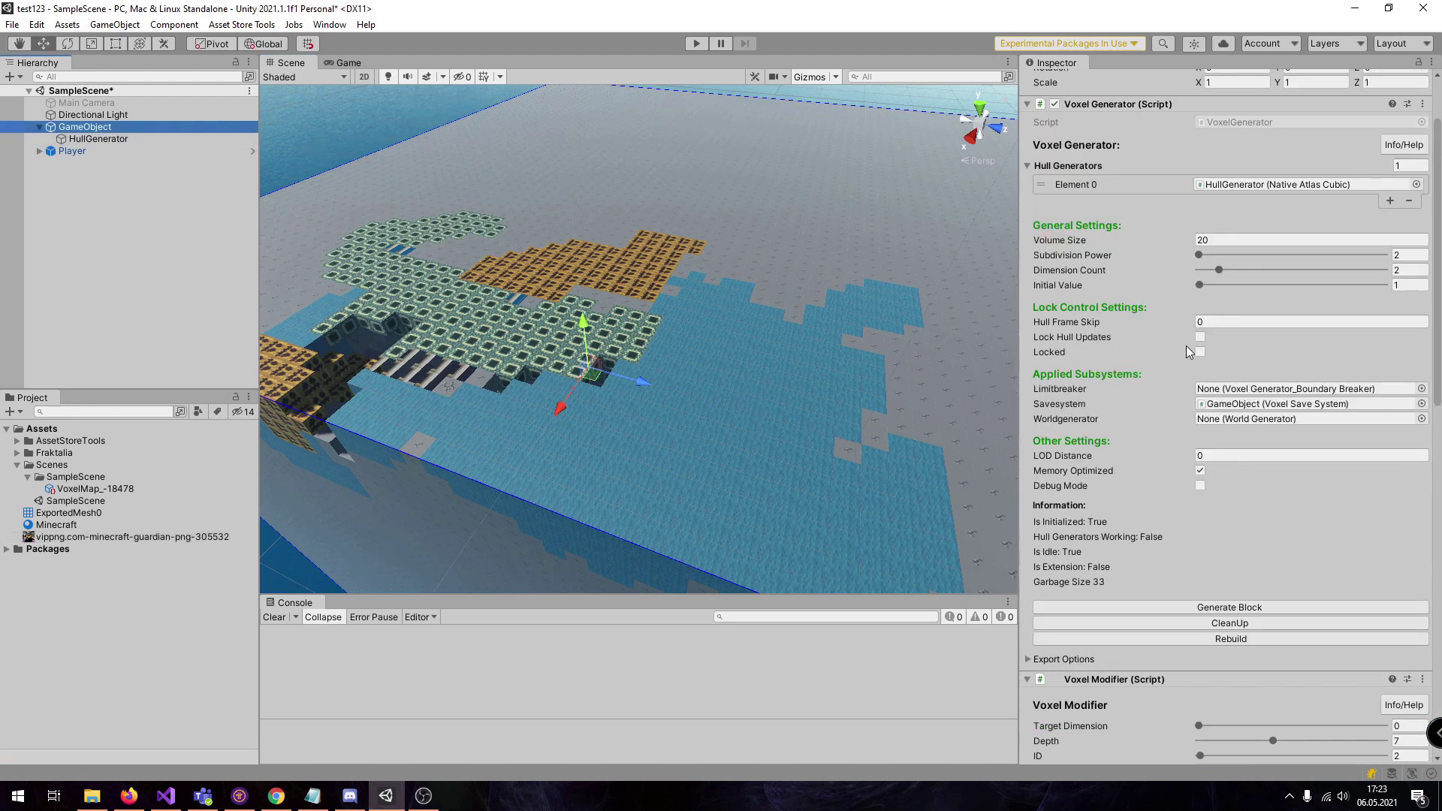
click(141, 138)
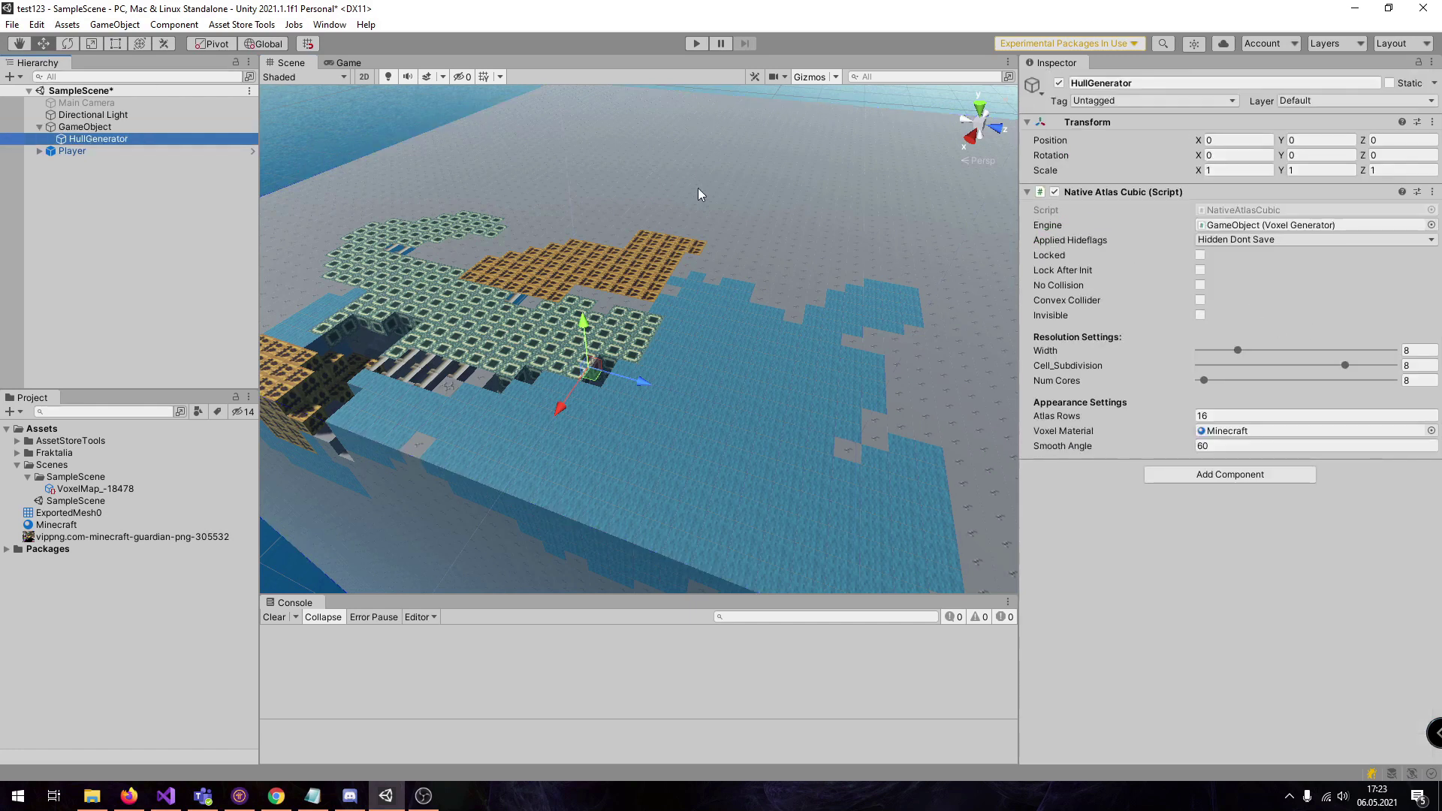
click(109, 129)
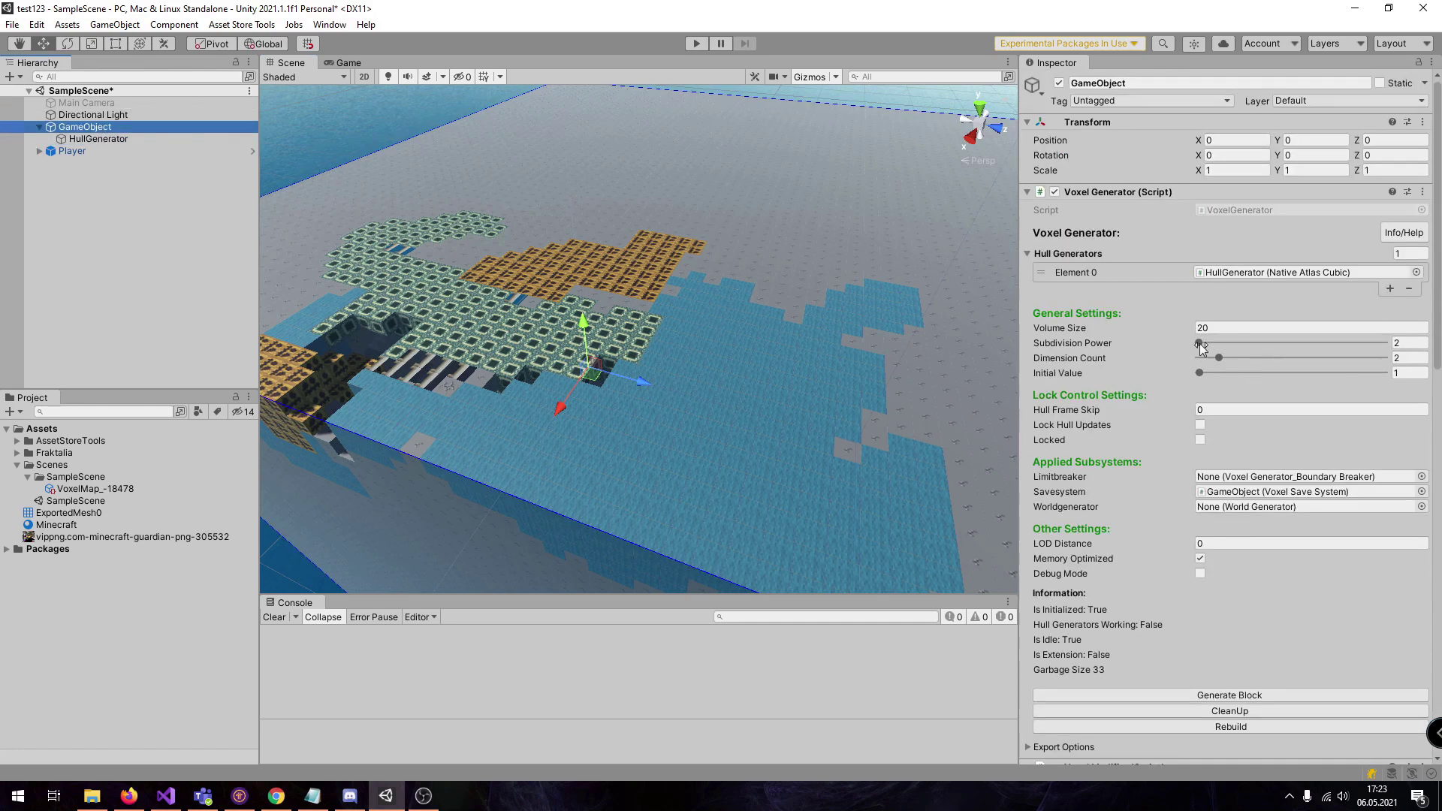
Step: Return to the Minecraft texture atlas preview and examine its tiles alongside a wider view of the painted block
click(111, 539)
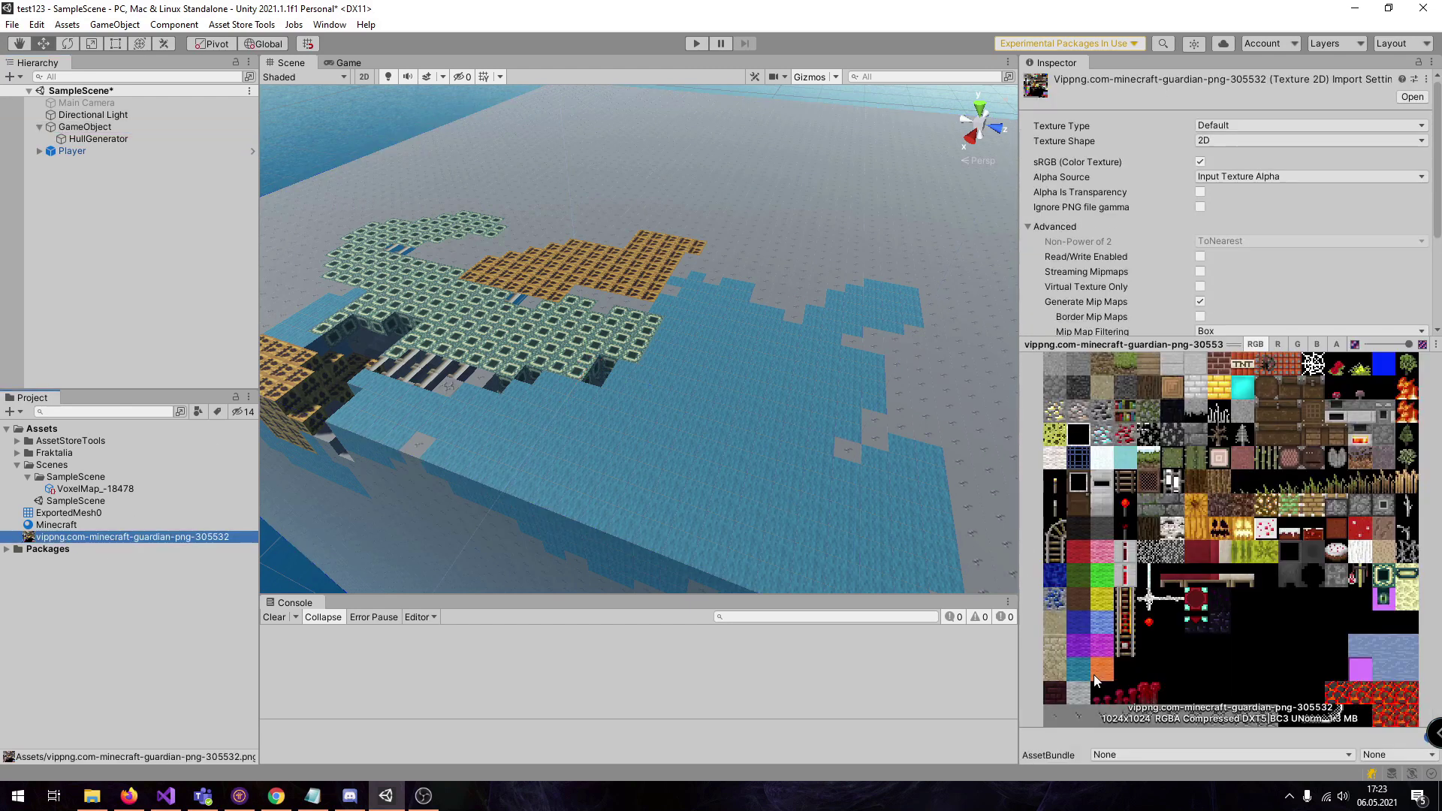
right_drag(769, 383, 960, 432)
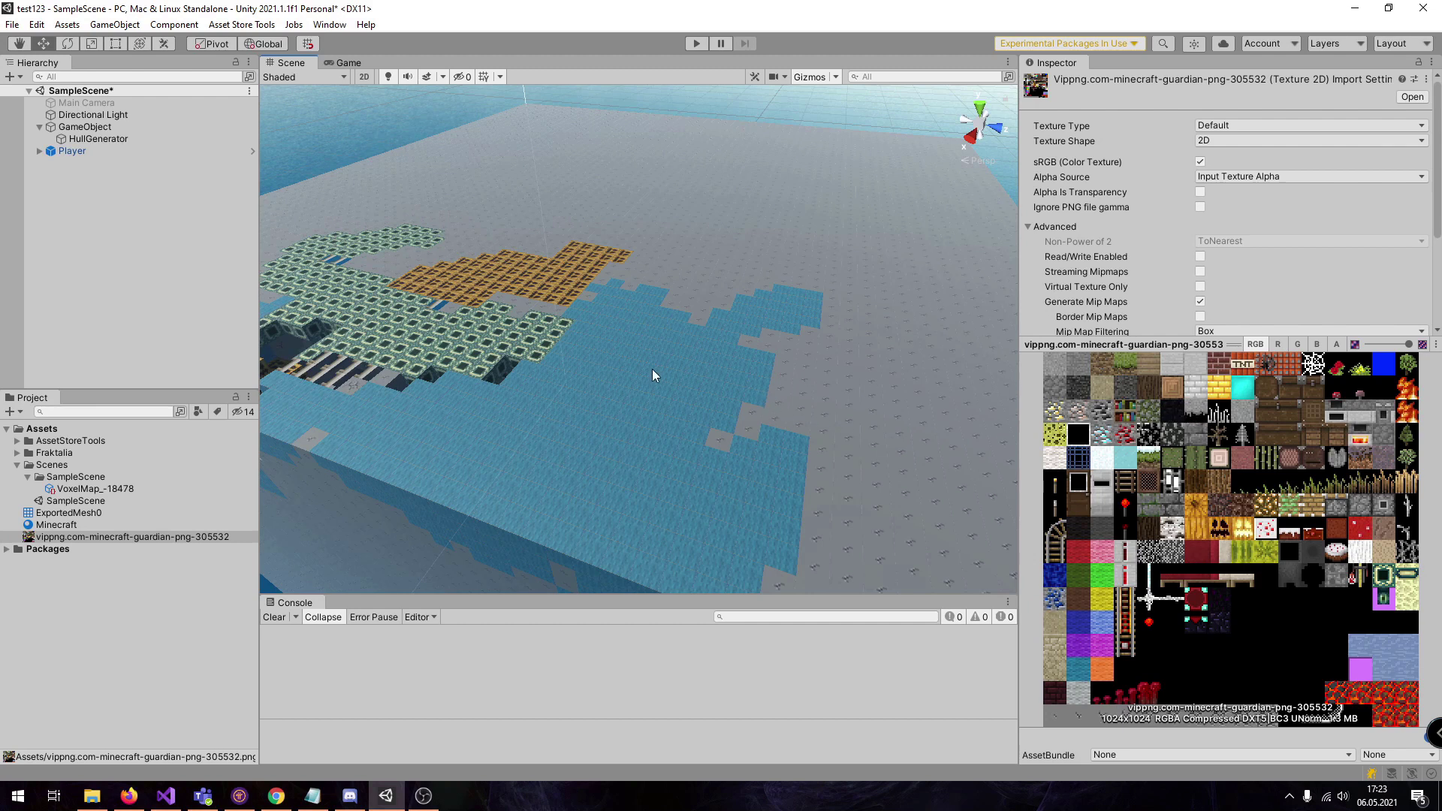
right_drag(653, 375, 818, 394)
key(s)
key(w)
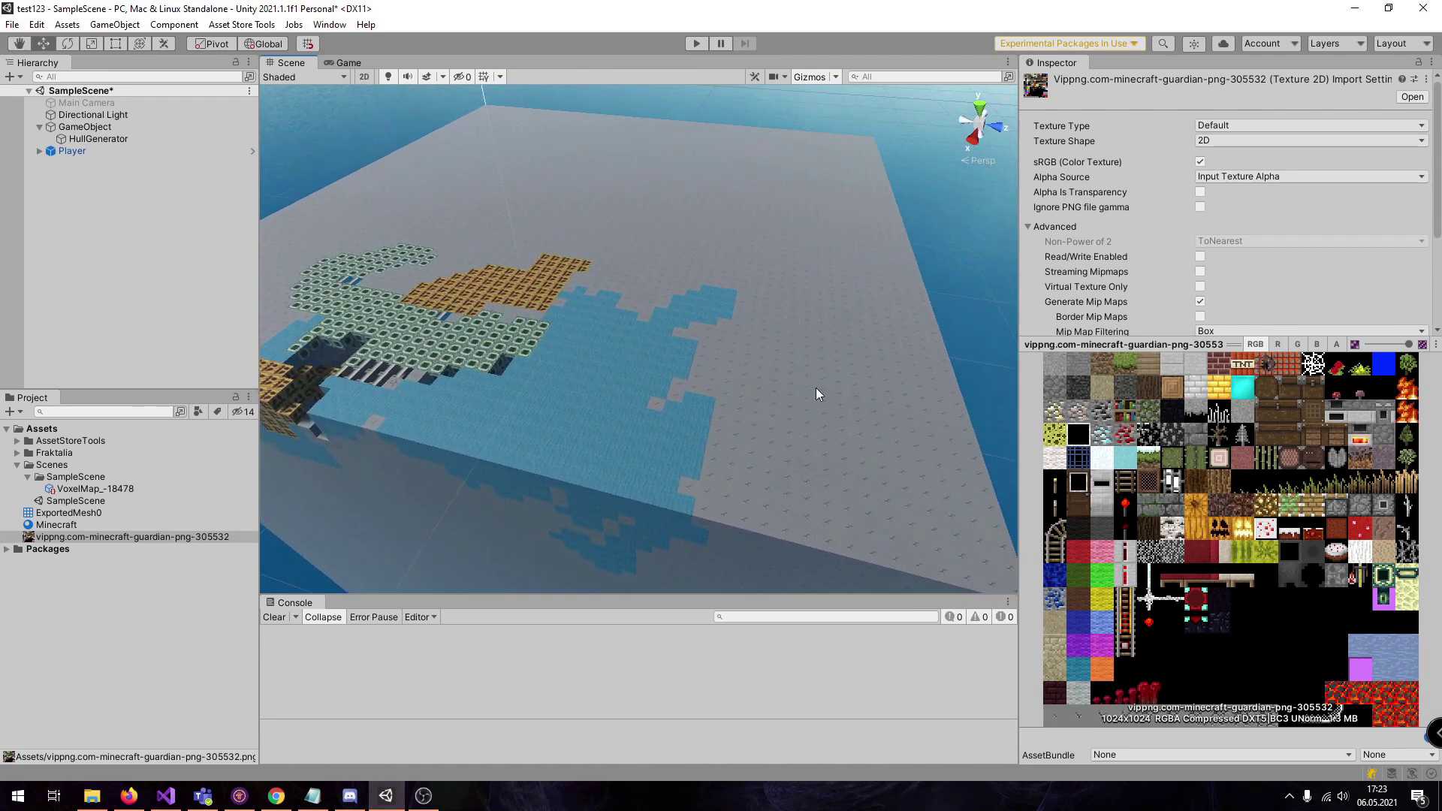
Step: Select GameObject, set ID Right to 180 and paint a large patch on the top surface beside the blue area
right_drag(635, 402, 679, 415)
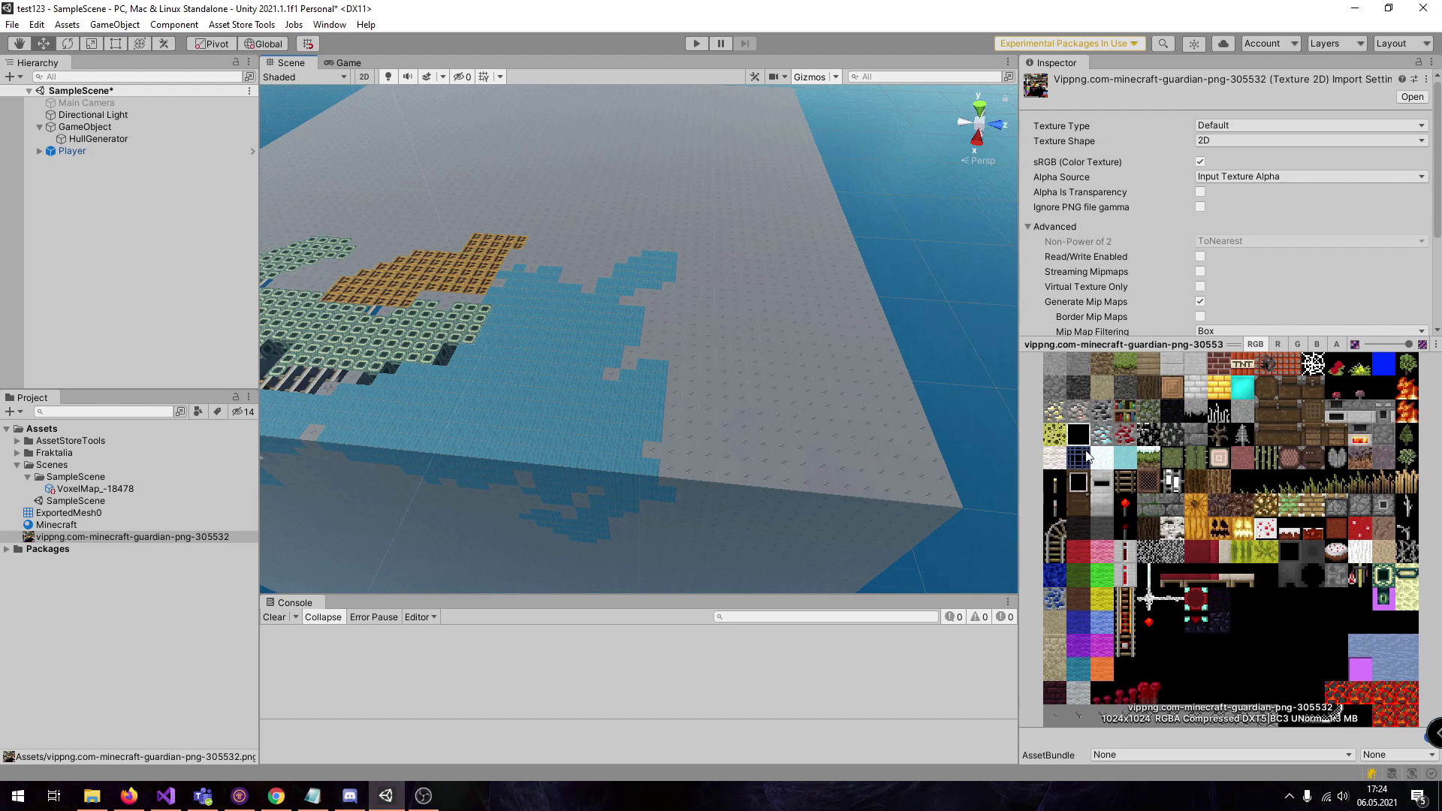
click(120, 125)
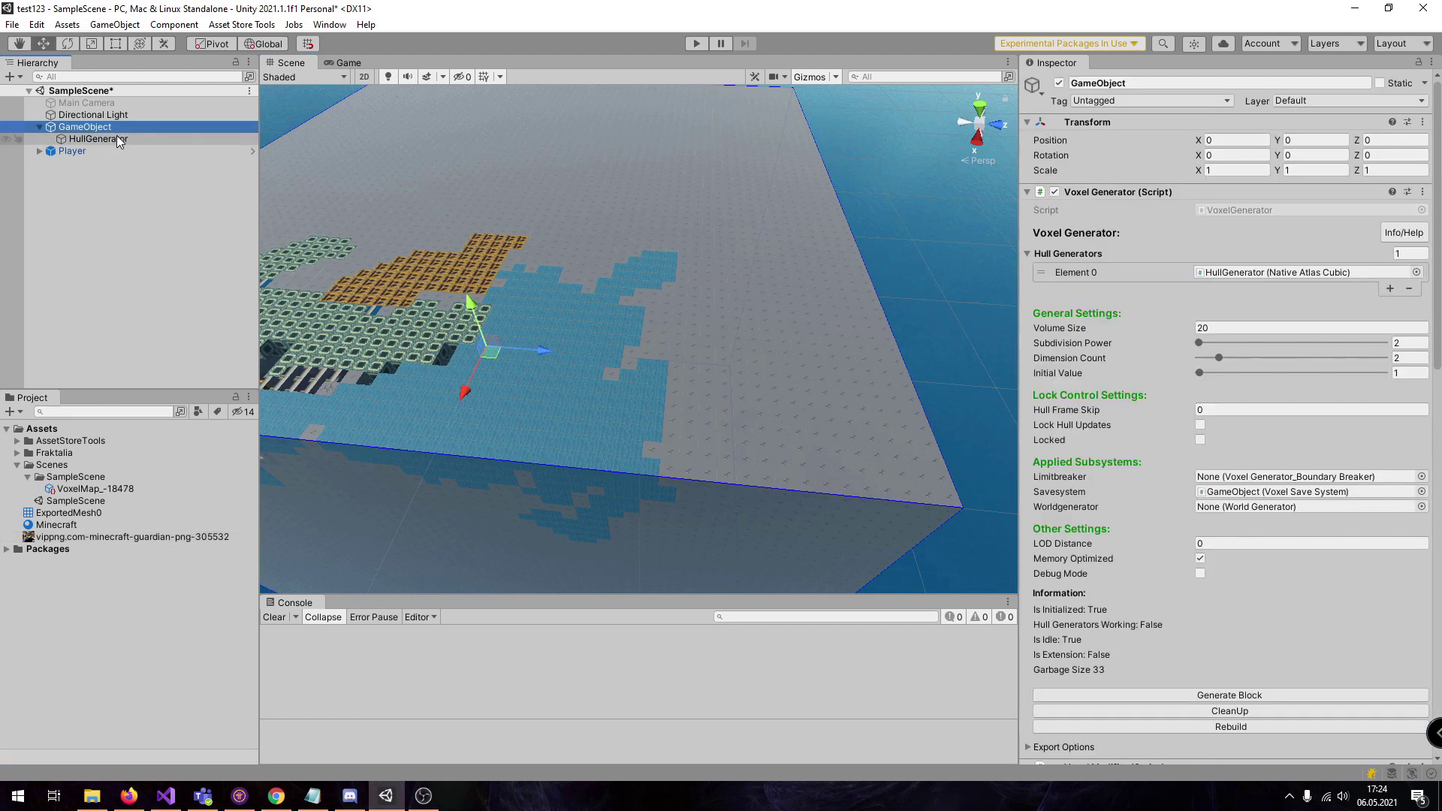
right_drag(781, 296, 725, 259)
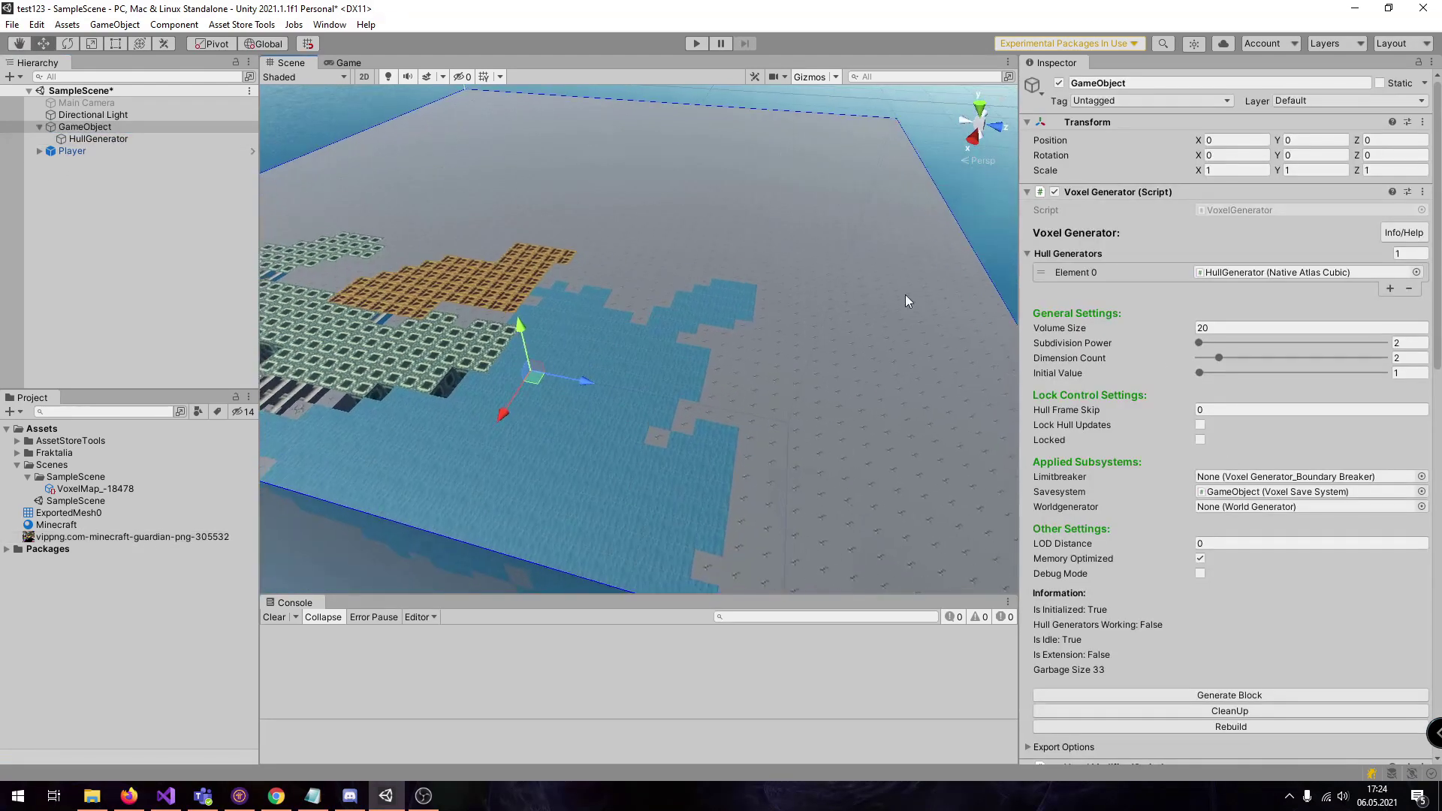
scroll(1233, 420, down, 12)
scroll(1254, 496, down, 6)
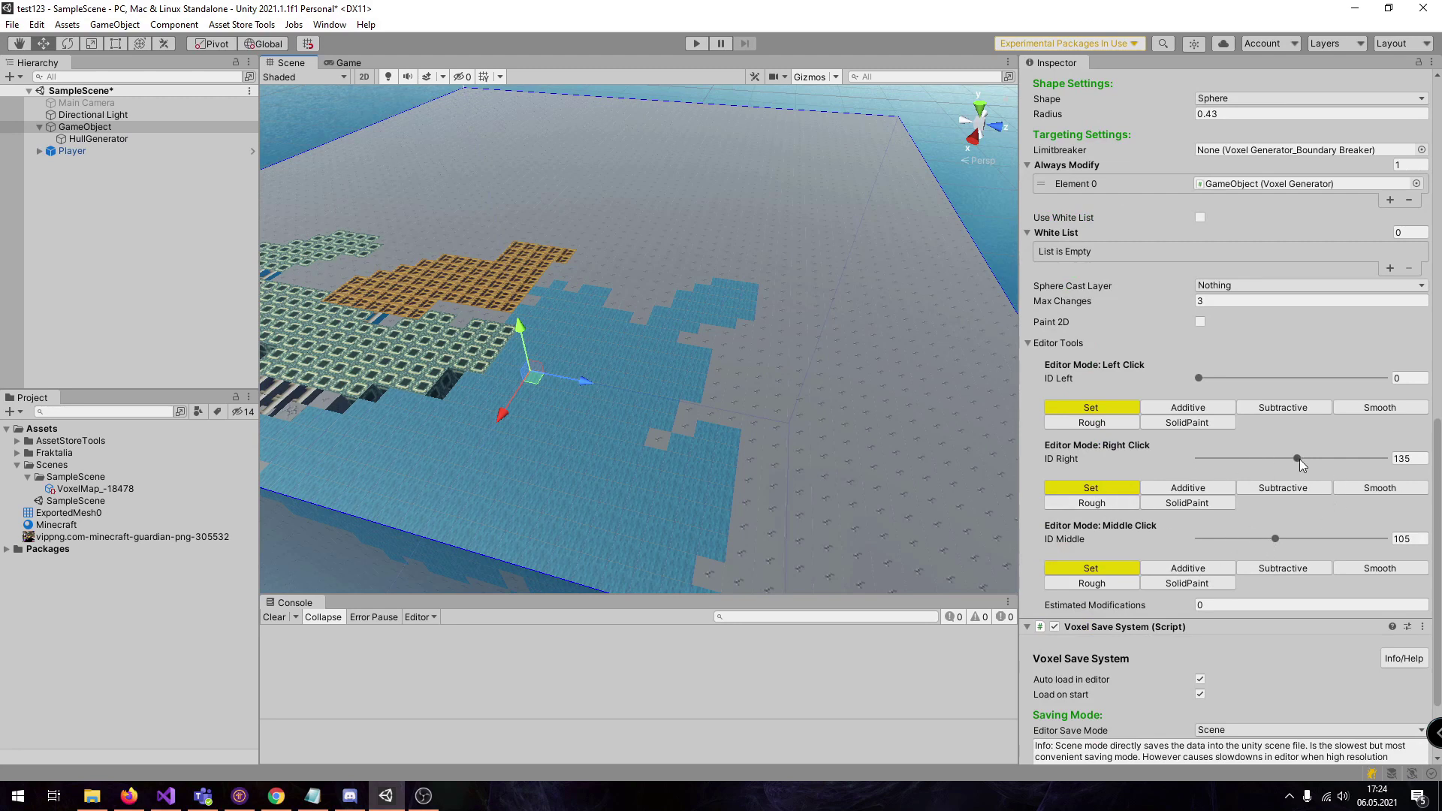
drag(1297, 458, 1323, 458)
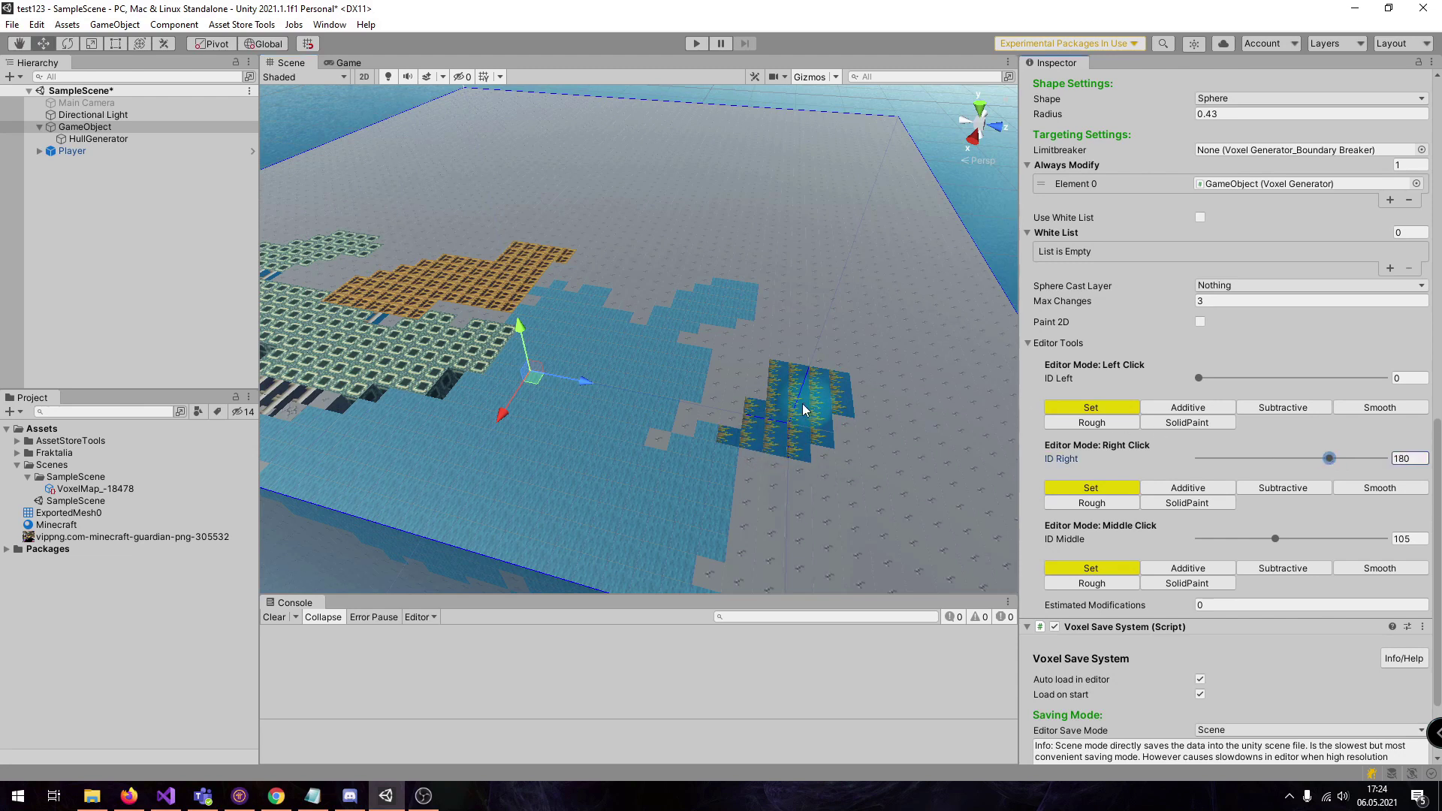
mouse_move(814, 410)
right_down()
mouse_move(884, 434)
mouse_move(804, 372)
mouse_move(660, 480)
mouse_move(723, 550)
mouse_move(804, 451)
mouse_move(839, 333)
right_up()
Step: Set ID Right to 187 and paint patches on the plain top surface next to the striped area
drag(1327, 458, 1335, 458)
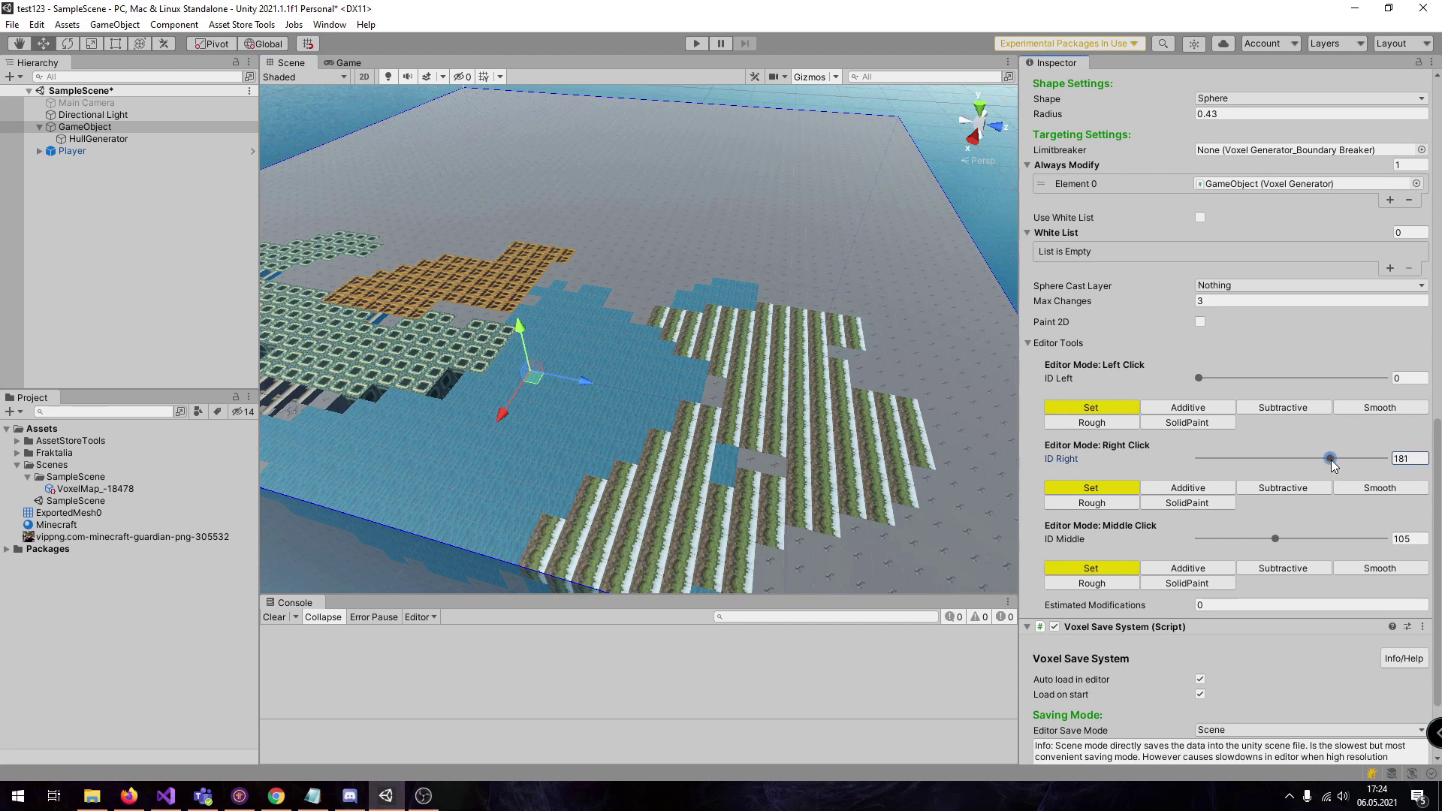
mouse_move(732, 308)
alt+right_down()
mouse_move(624, 295)
mouse_move(679, 270)
mouse_move(580, 387)
mouse_move(643, 286)
mouse_move(800, 424)
mouse_move(876, 351)
mouse_move(679, 368)
mouse_move(727, 390)
alt+right_up()
key(w)
key(d)
key(s)
key(s)
Step: Carve a deep, jagged hollow into the block's edge between the striped and brown painted areas
mouse_move(665, 387)
mouse_down()
mouse_move(628, 409)
mouse_move(607, 383)
mouse_move(589, 421)
mouse_move(605, 425)
mouse_up()
mouse_move(648, 442)
right_down()
mouse_move(659, 443)
mouse_move(624, 454)
right_up()
key(w)
mouse_move(624, 454)
mouse_down()
mouse_move(541, 389)
mouse_move(443, 402)
mouse_move(535, 513)
mouse_move(613, 526)
mouse_move(622, 493)
mouse_up()
mouse_move(659, 413)
mouse_down()
mouse_move(514, 244)
mouse_move(754, 332)
mouse_move(807, 331)
mouse_up()
right_drag(676, 398, 580, 295)
Step: Set HullGenerator's Width to 16 and Cell_Subdivision to 10
click(493, 200)
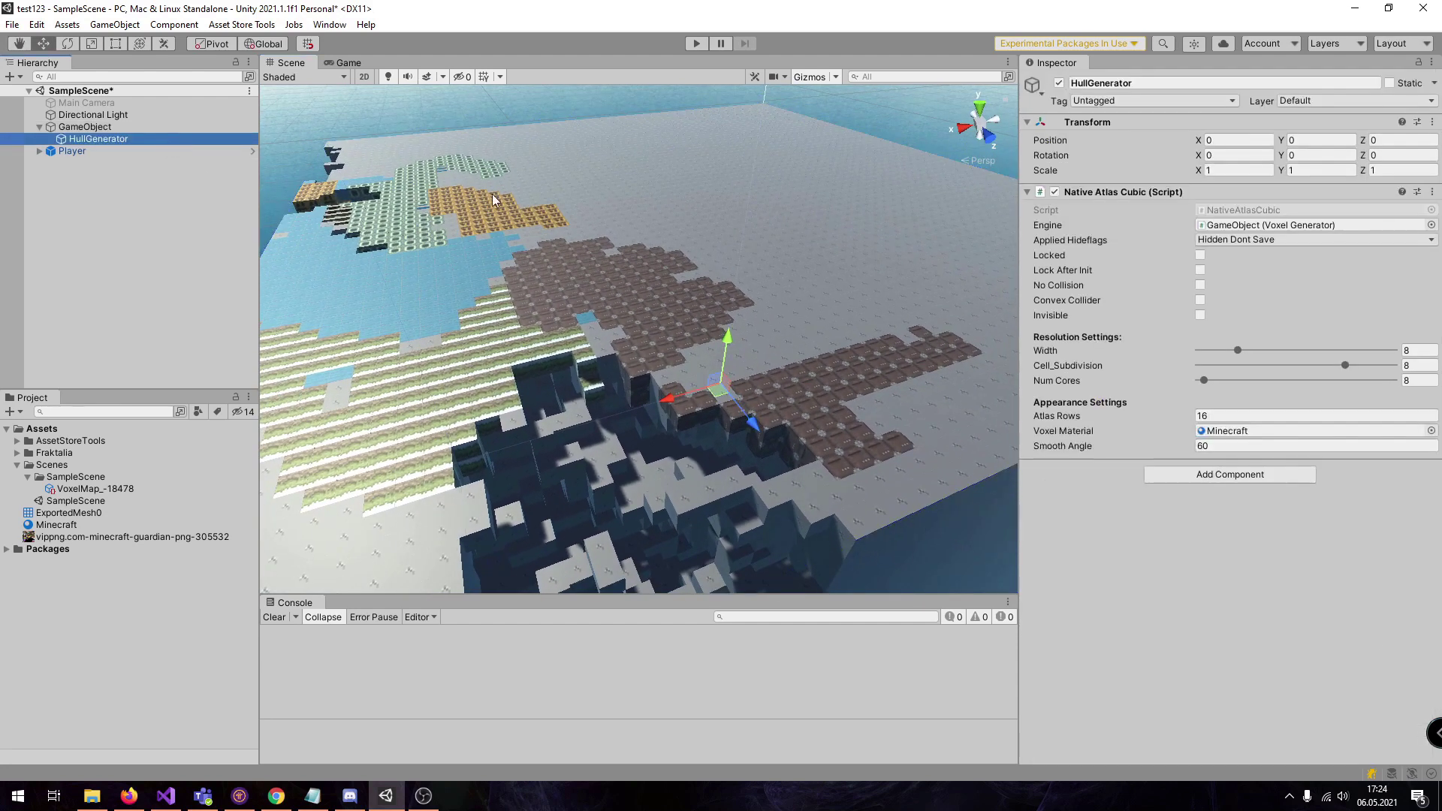
scroll(924, 304, down, 2)
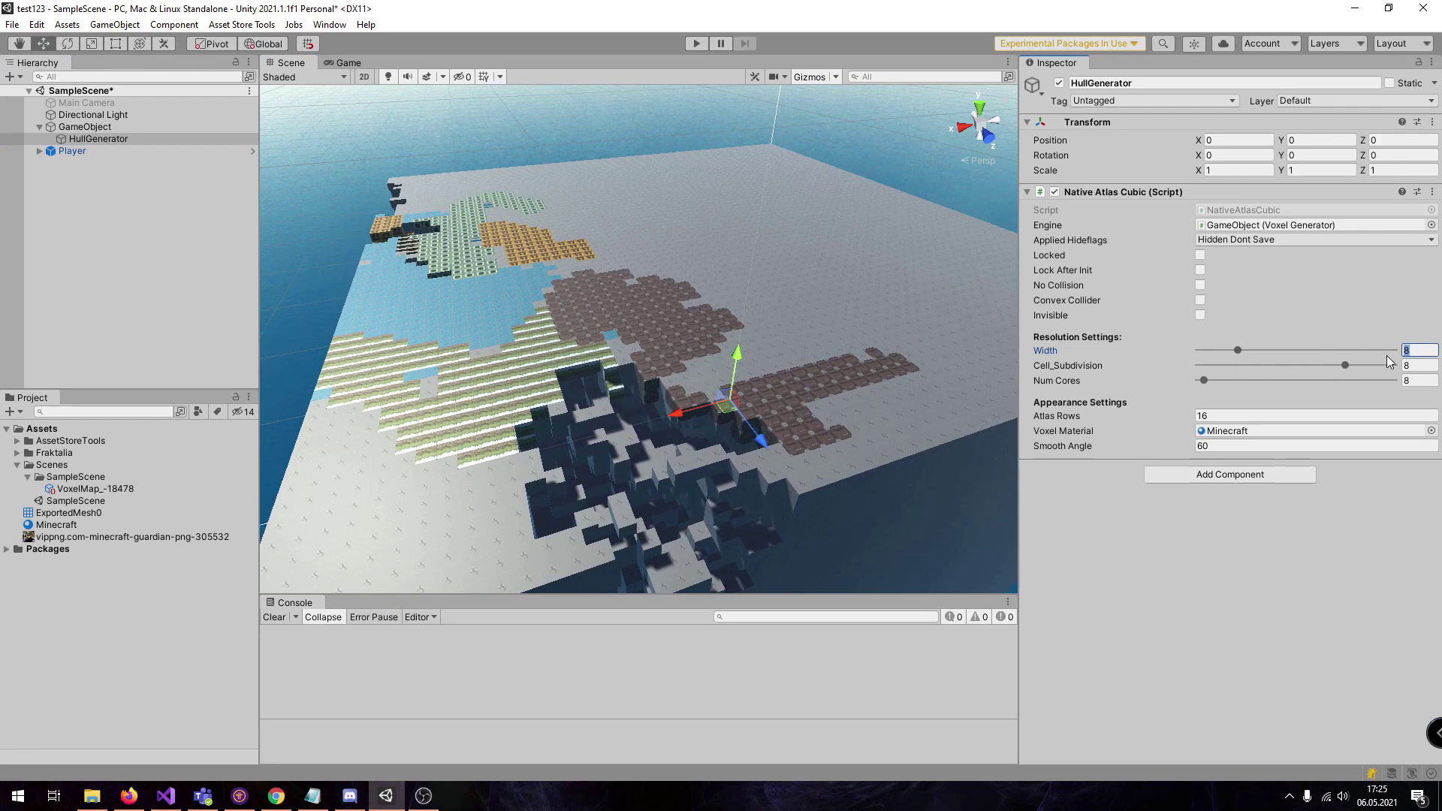
text(16)
alt+drag(875, 268, 523, 370)
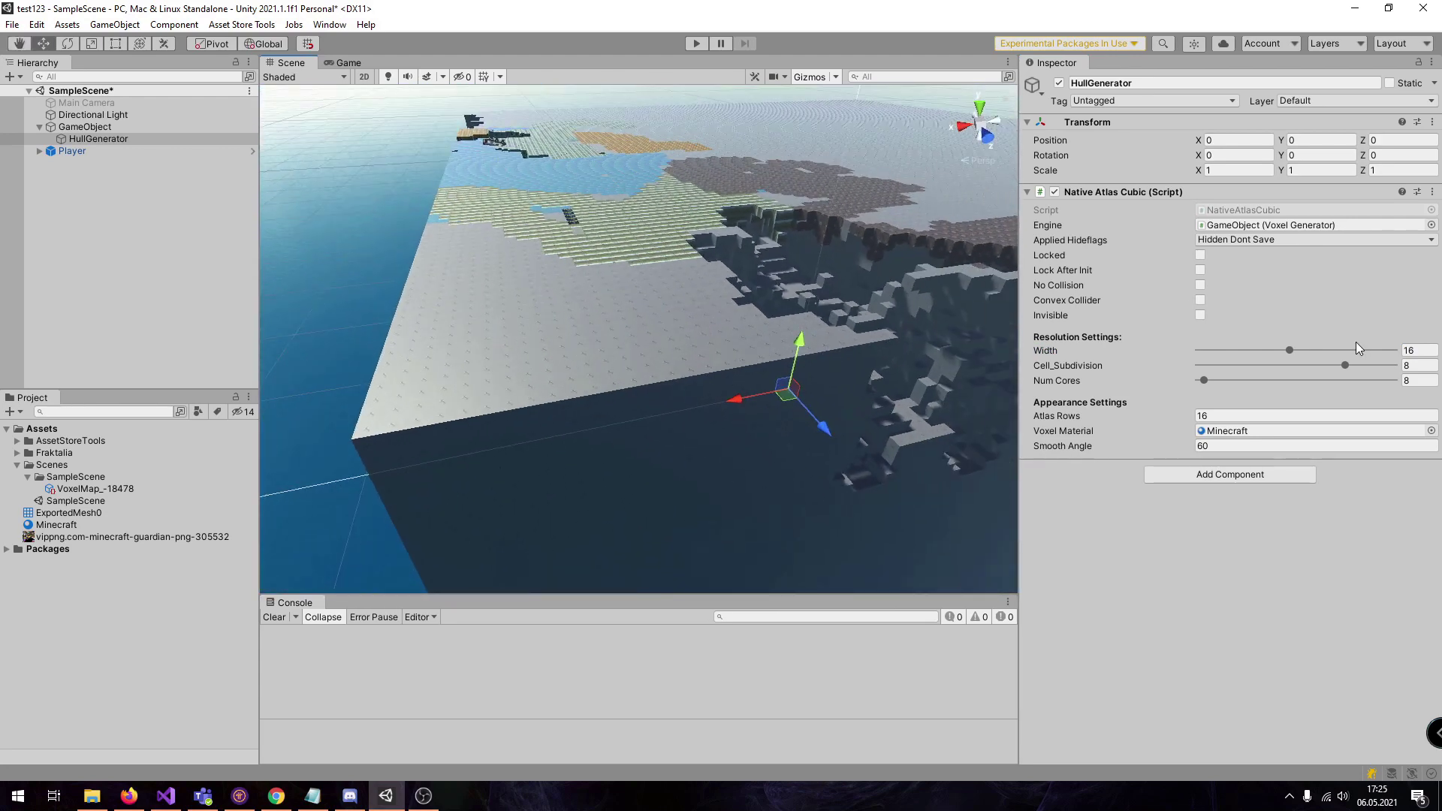
text(10)
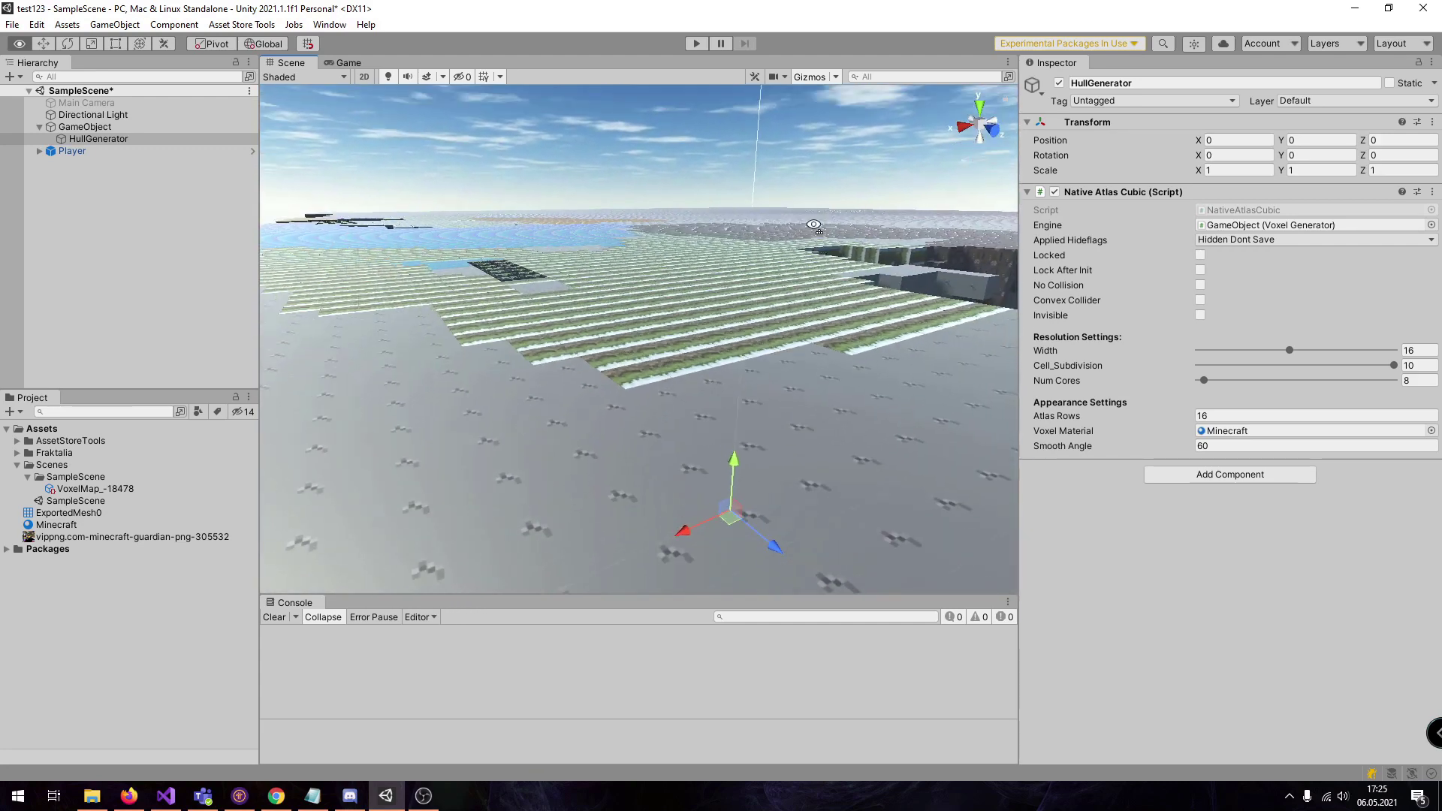
Step: Select GameObject and carve blocky pits into the unpainted side and adjoining top surface of the block
right_drag(906, 147, 991, 165)
right_drag(1315, 192, 57, 308)
click(144, 127)
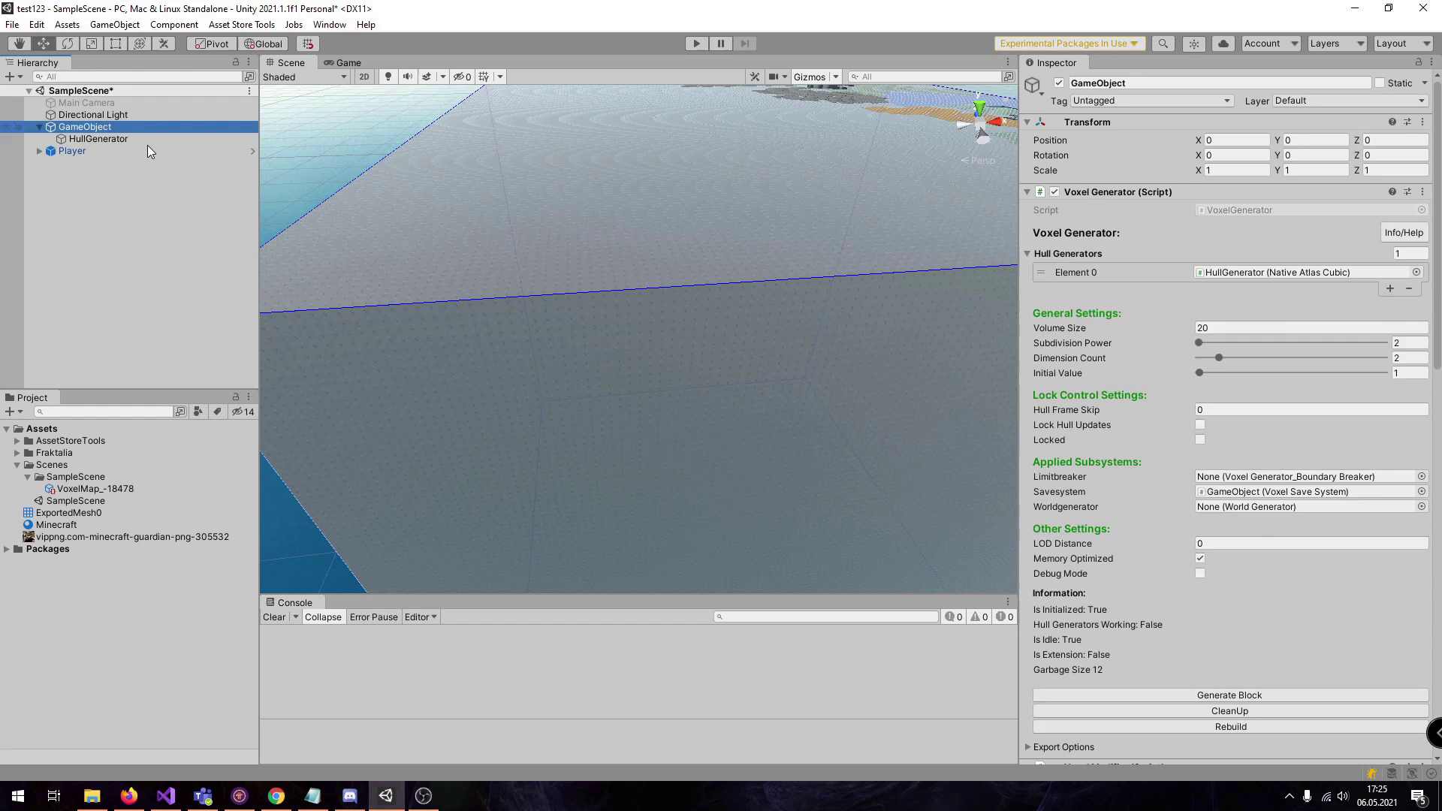
mouse_move(477, 314)
mouse_down()
mouse_move(733, 314)
mouse_move(659, 333)
mouse_move(484, 239)
mouse_move(523, 150)
mouse_move(590, 184)
mouse_up()
mouse_move(561, 276)
mouse_down()
mouse_move(808, 440)
mouse_move(704, 428)
mouse_move(642, 344)
mouse_move(524, 372)
mouse_move(661, 380)
mouse_up()
right_drag(582, 486, 558, 415)
key(d)
drag(601, 325, 751, 321)
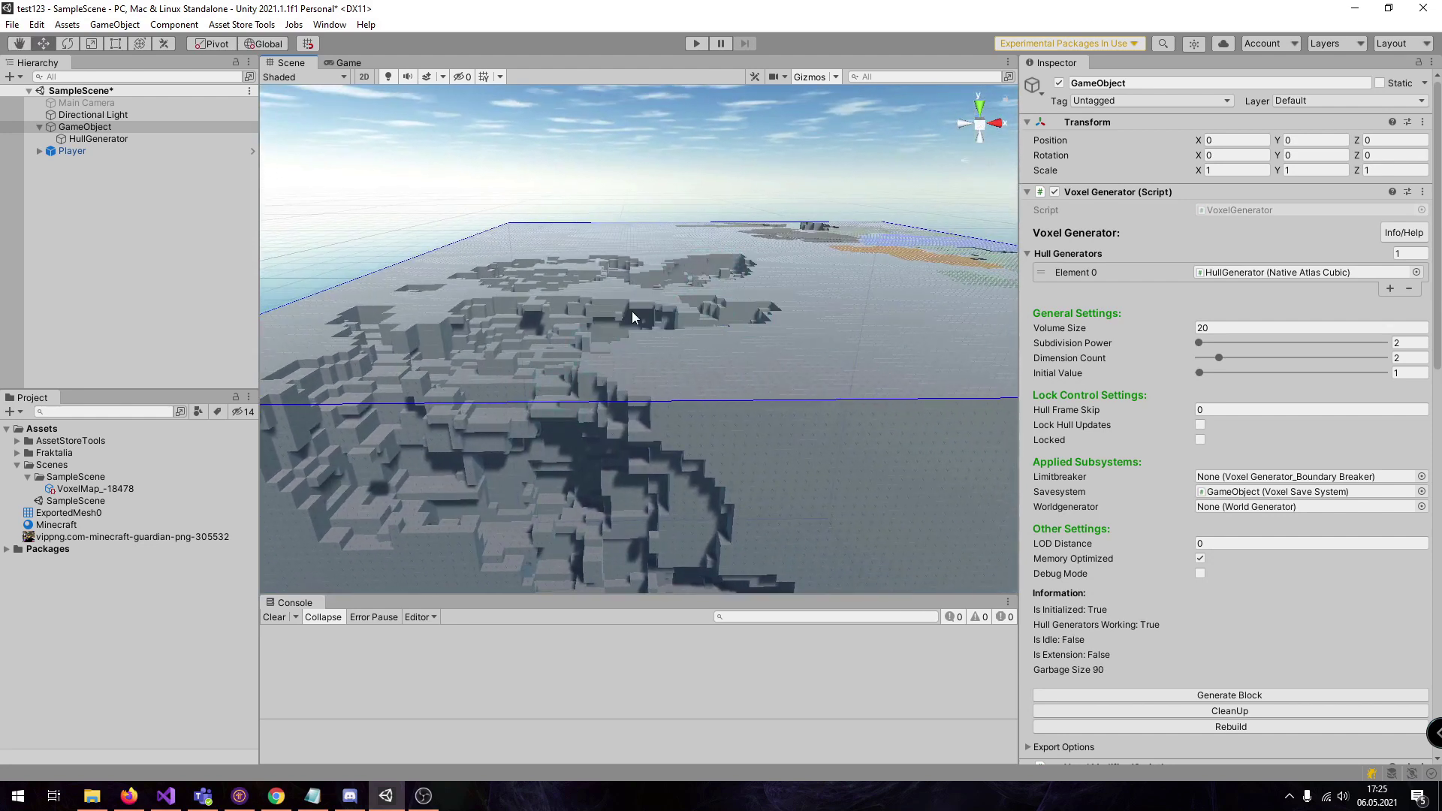
Step: Carve long looping trenches across the plain top surface up to the green-tiled area
right_drag(633, 311, 710, 409)
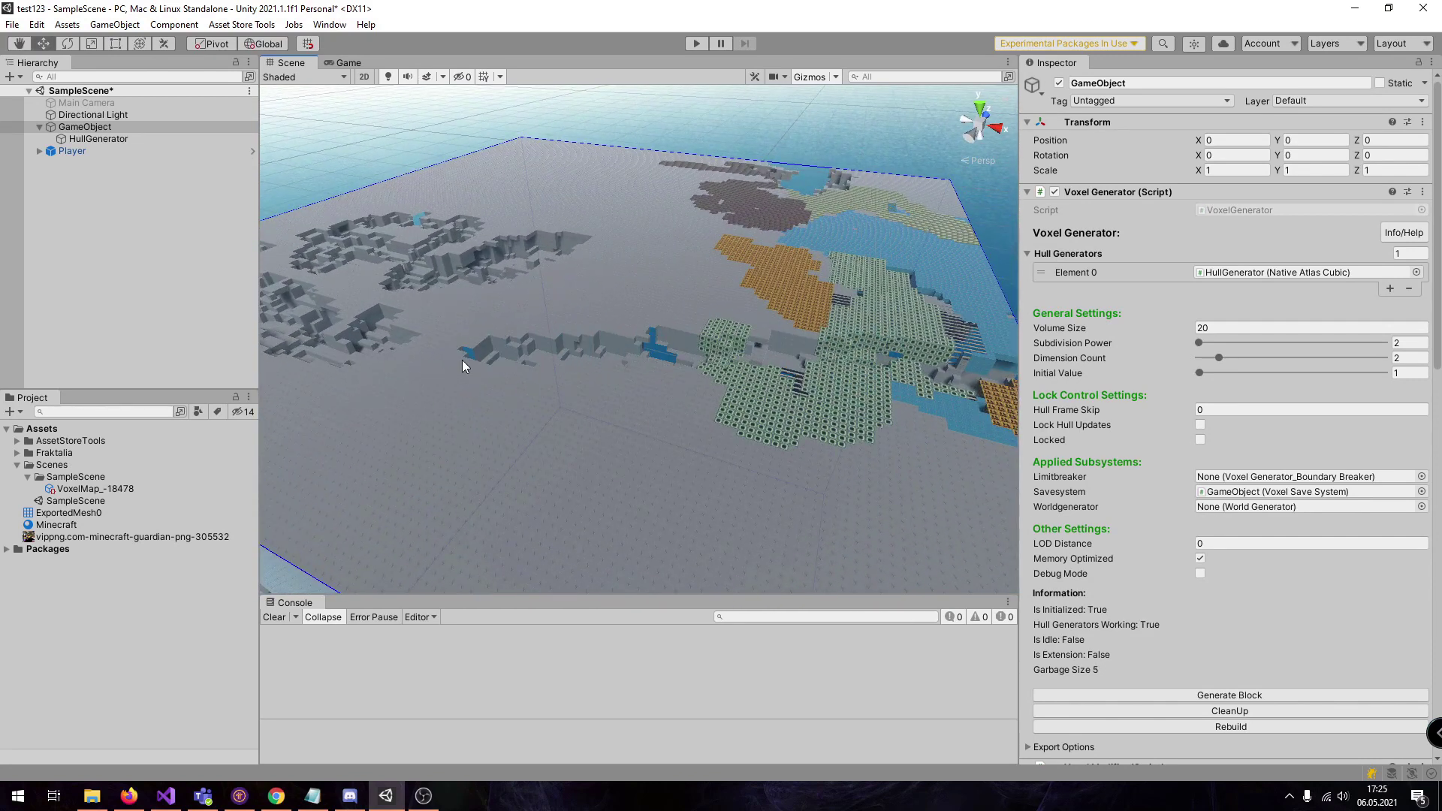
drag(492, 508, 693, 273)
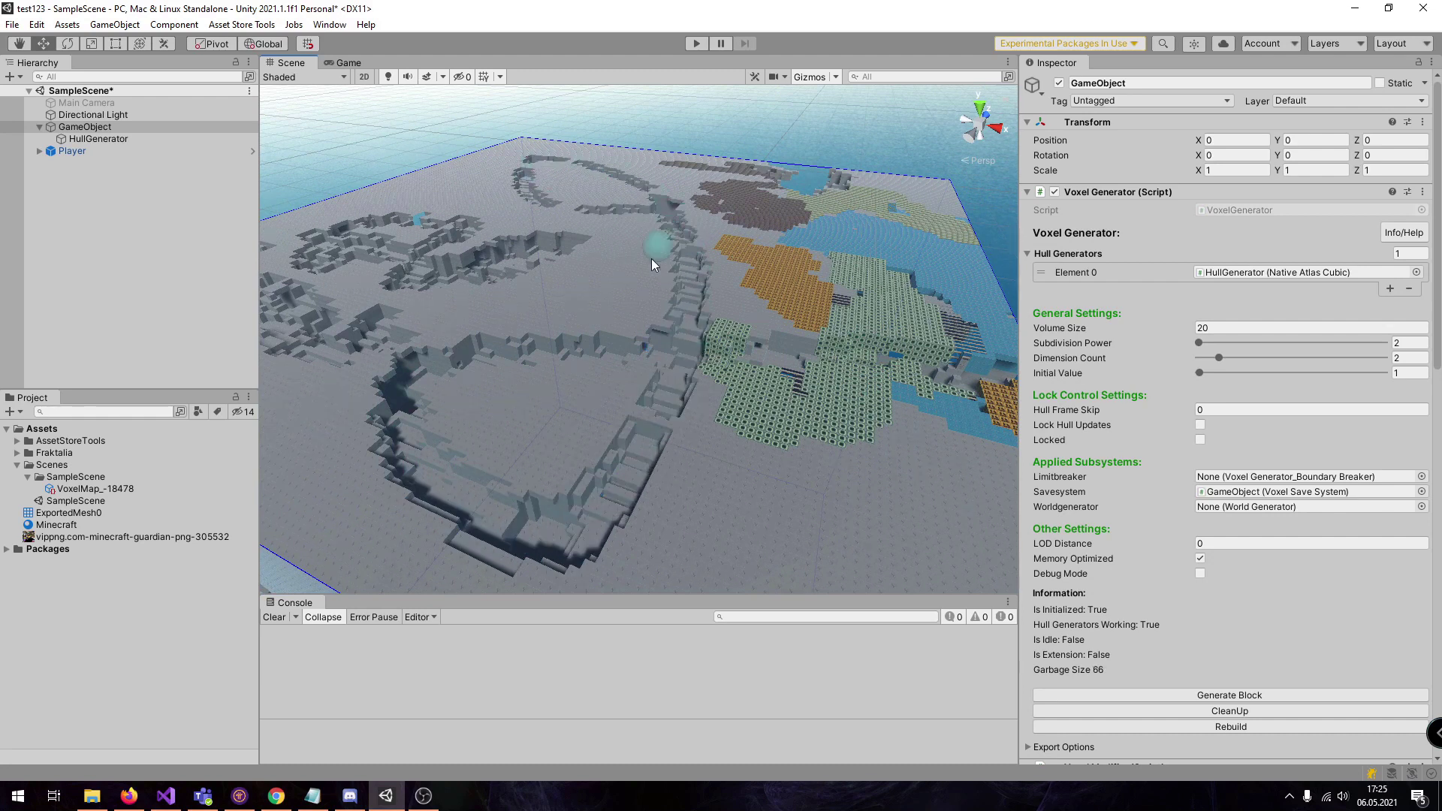
mouse_move(655, 386)
mouse_down()
mouse_move(952, 466)
mouse_move(702, 585)
mouse_move(815, 519)
mouse_up()
mouse_move(841, 450)
right_down()
mouse_move(825, 419)
mouse_move(562, 368)
right_up()
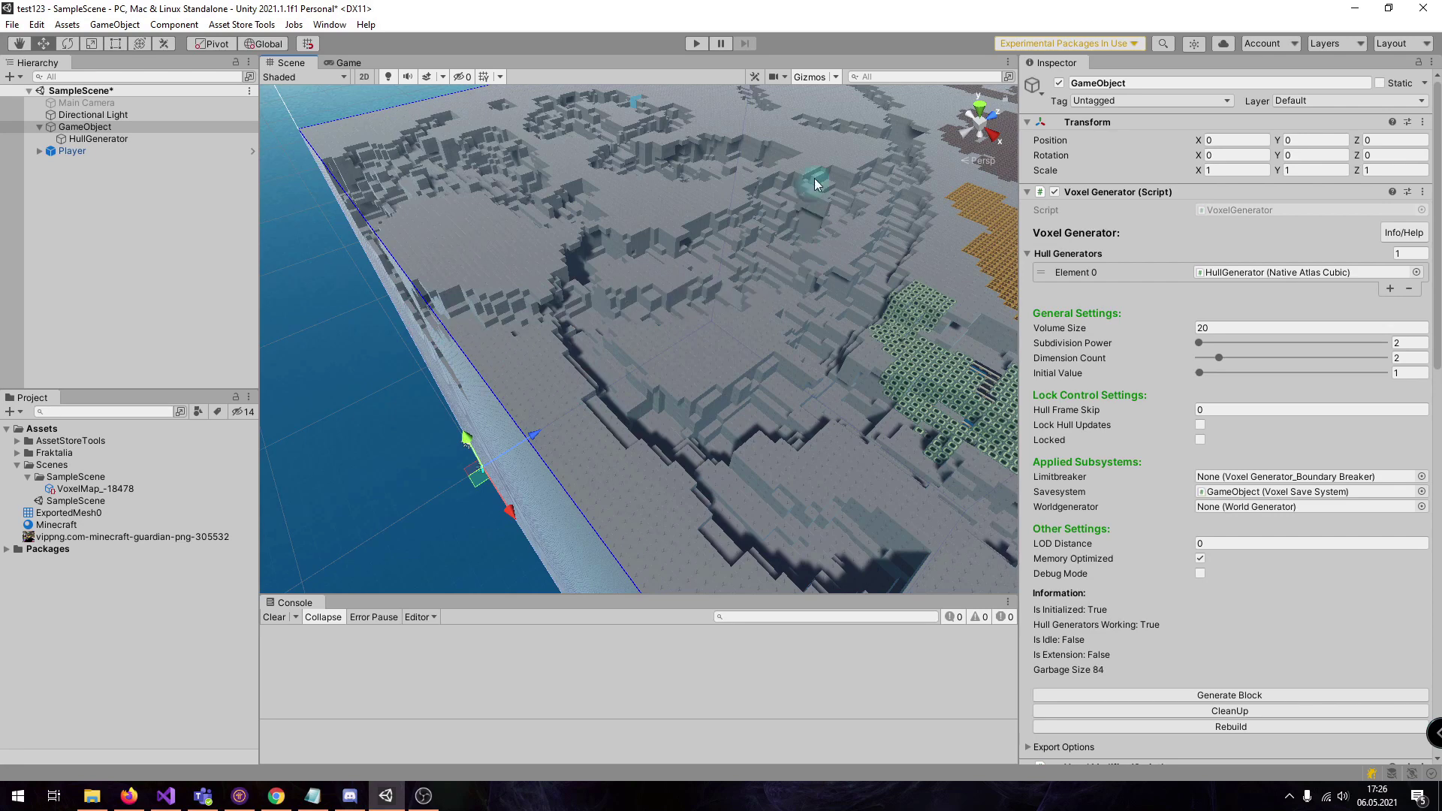
Step: Carve a wide canyon through the blue, brown and striped painted areas
right_drag(718, 304, 529, 381)
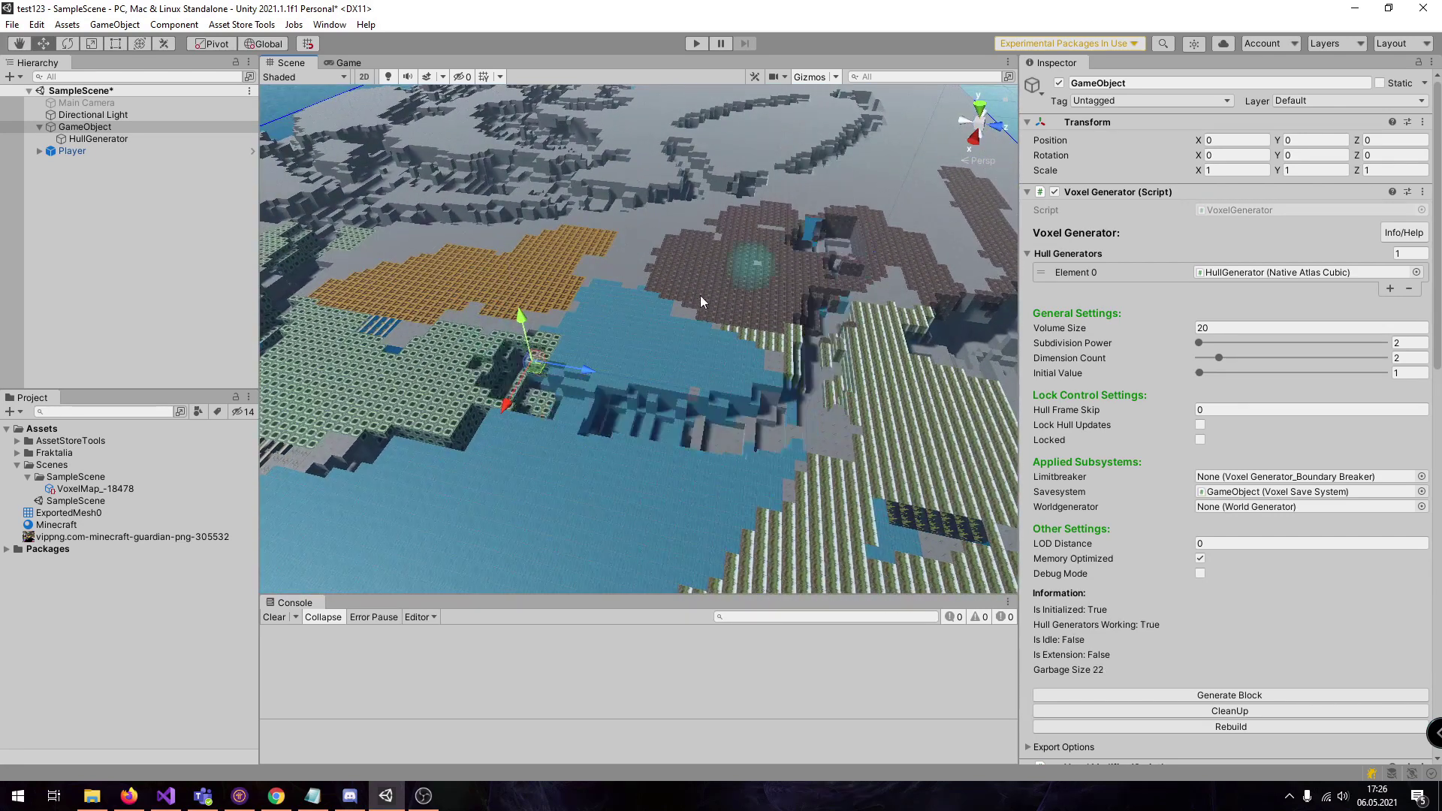
drag(691, 311, 789, 316)
mouse_move(789, 331)
right_down()
mouse_move(779, 356)
mouse_move(757, 307)
right_up()
drag(754, 304, 809, 304)
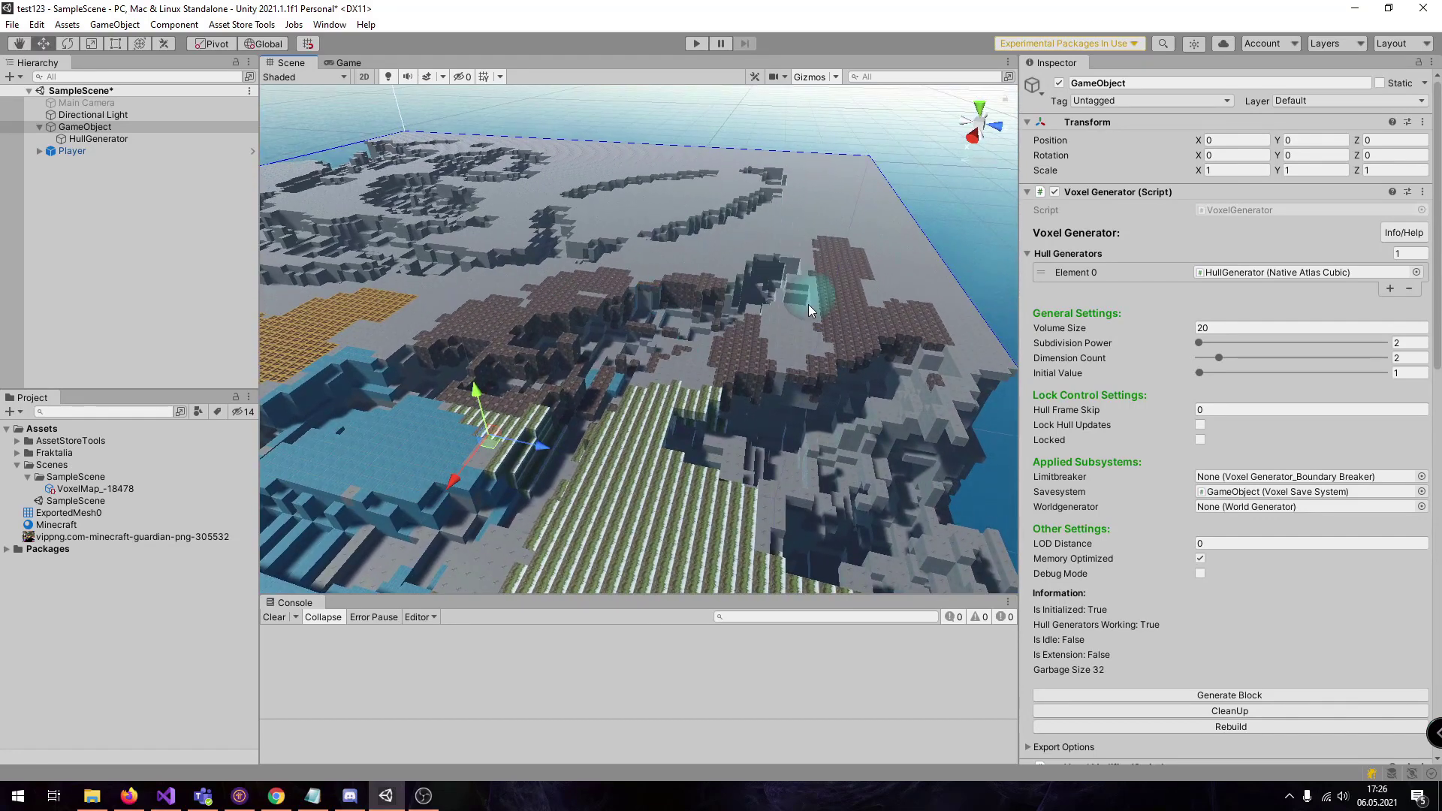
drag(588, 380, 718, 348)
right_drag(721, 348, 875, 385)
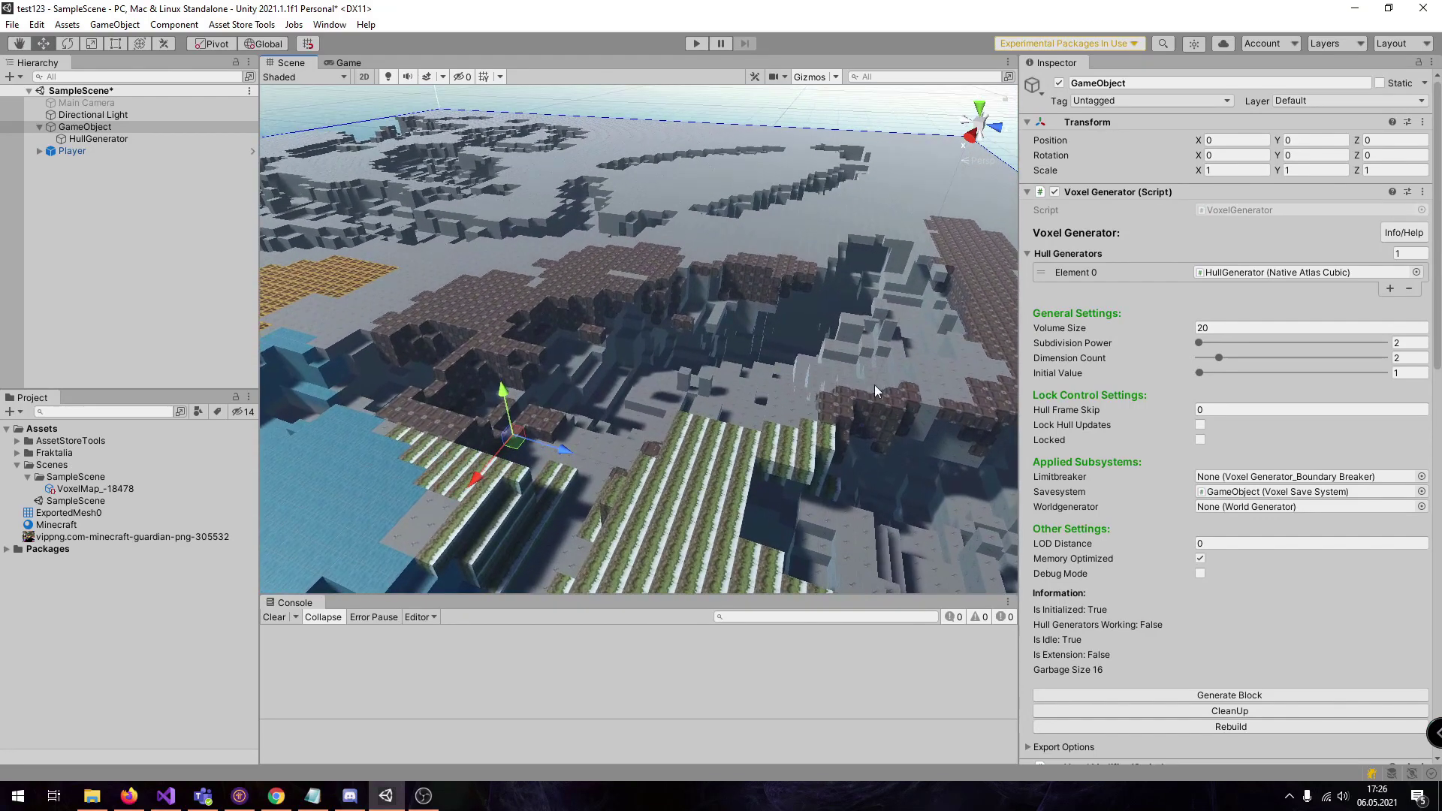
Step: Set the Voxel Modifier's Middle Click and Right Click editor modes to SolidPaint
scroll(1246, 480, down, 9)
scroll(1246, 480, down, 10)
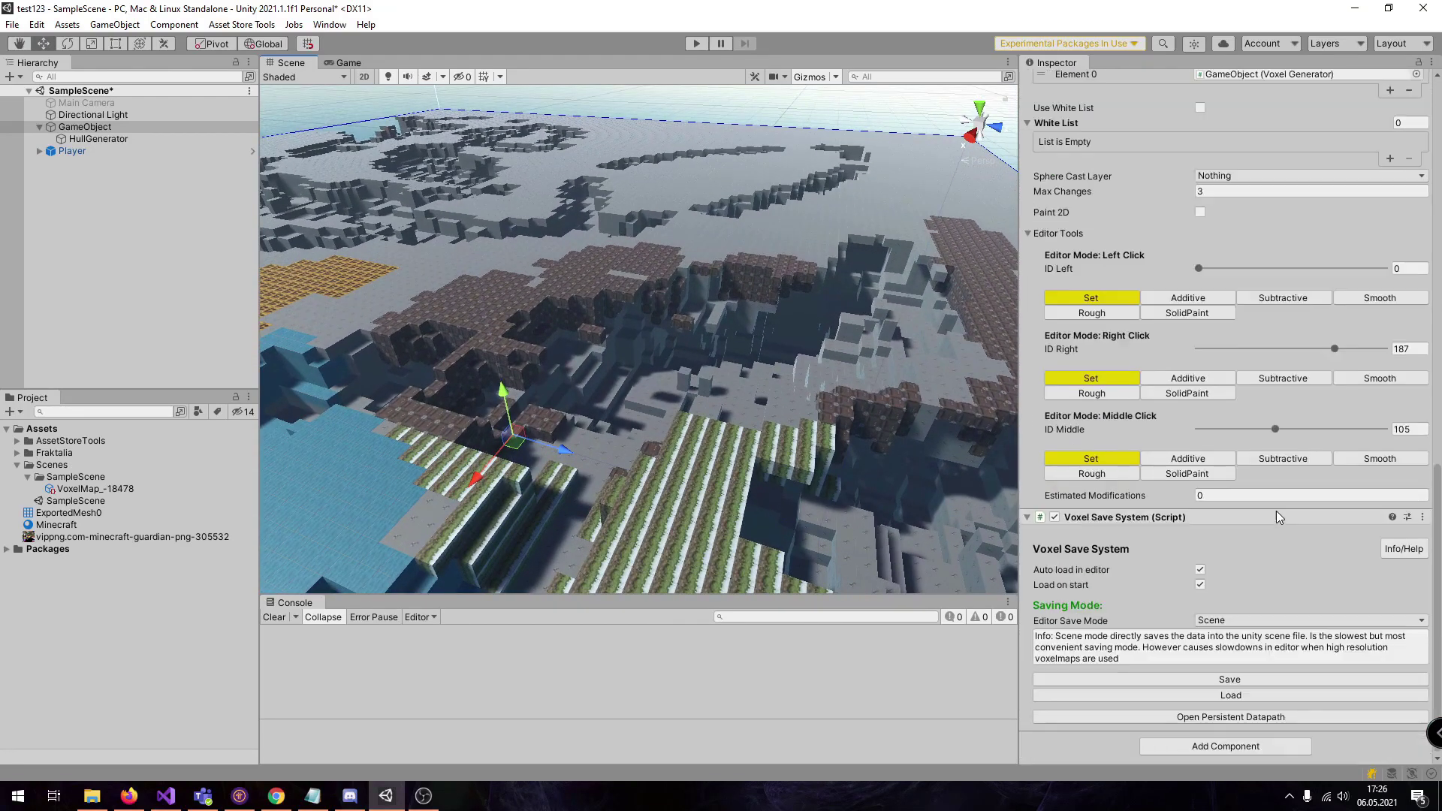
click(1160, 474)
click(1176, 395)
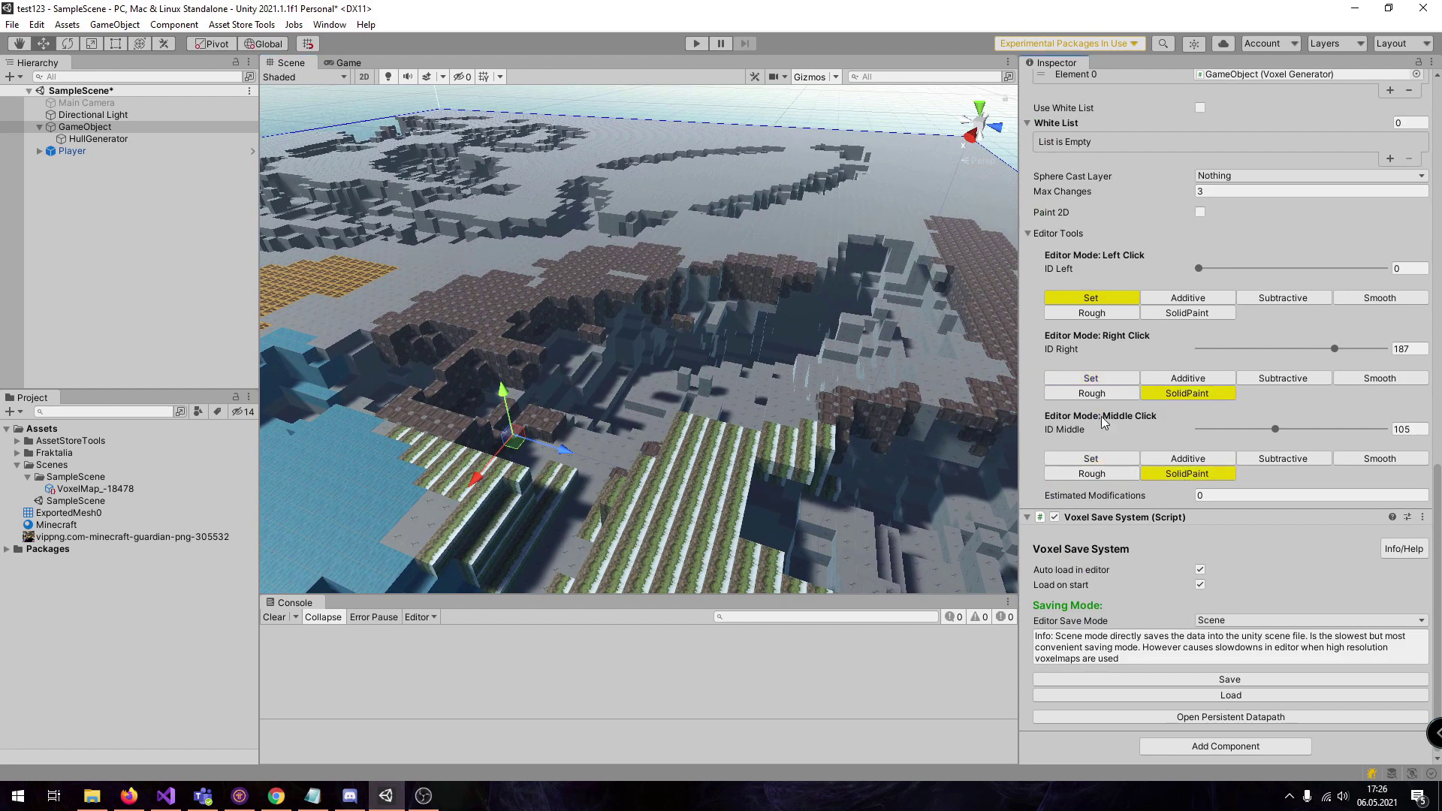
Step: Paint the canyon's floor, walls and rims with ID Right 187 in SolidPaint mode
mouse_move(758, 353)
right_down()
mouse_move(744, 363)
mouse_move(781, 364)
right_up()
click(601, 362)
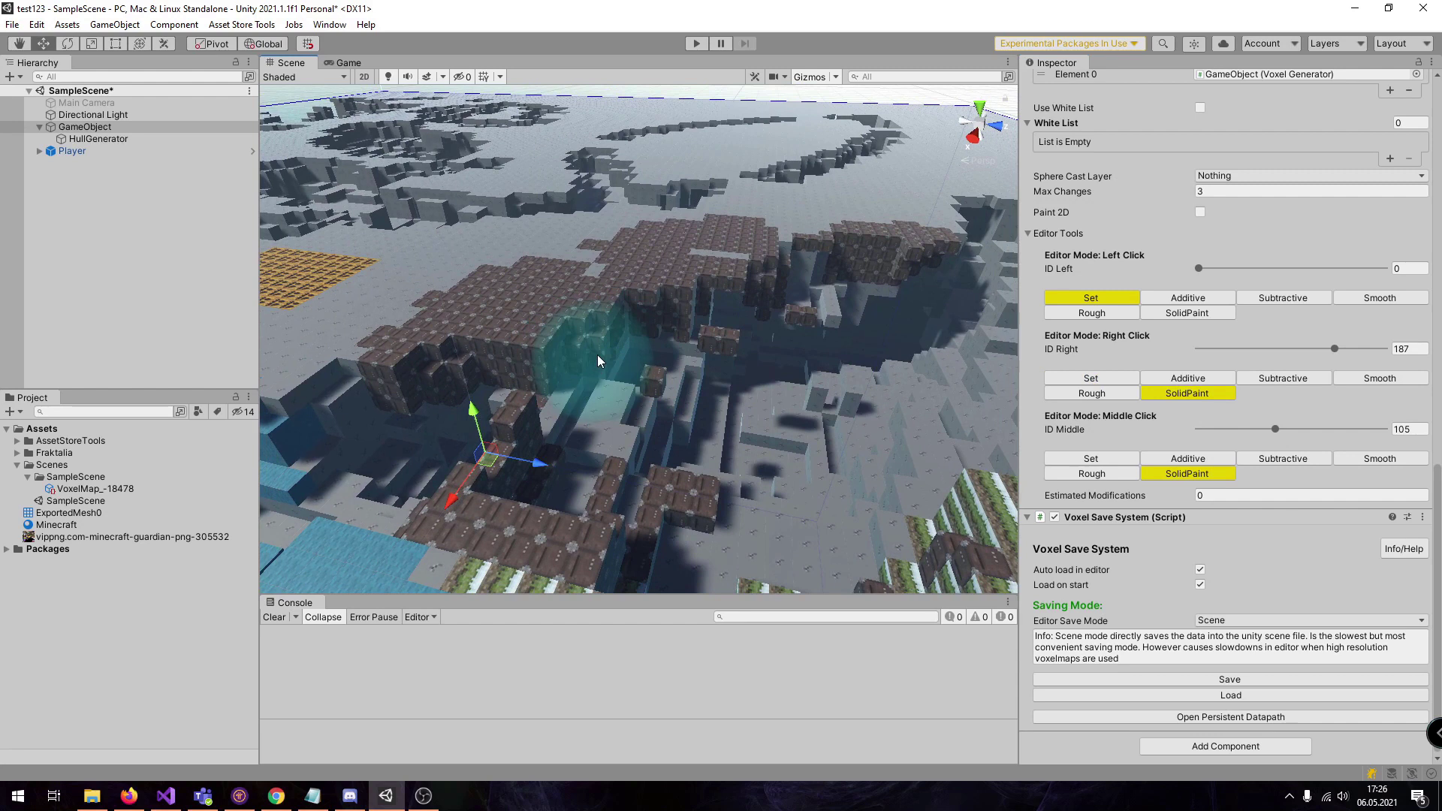
mouse_move(600, 361)
right_down()
mouse_move(646, 301)
mouse_move(626, 354)
mouse_move(851, 455)
mouse_move(788, 418)
mouse_move(853, 338)
mouse_move(751, 451)
mouse_move(677, 489)
mouse_move(804, 218)
mouse_move(814, 267)
mouse_move(518, 245)
mouse_move(630, 279)
mouse_move(595, 304)
mouse_move(550, 308)
right_up()
mouse_move(740, 320)
right_down()
mouse_move(526, 406)
mouse_move(541, 360)
mouse_move(572, 335)
mouse_move(450, 301)
right_up()
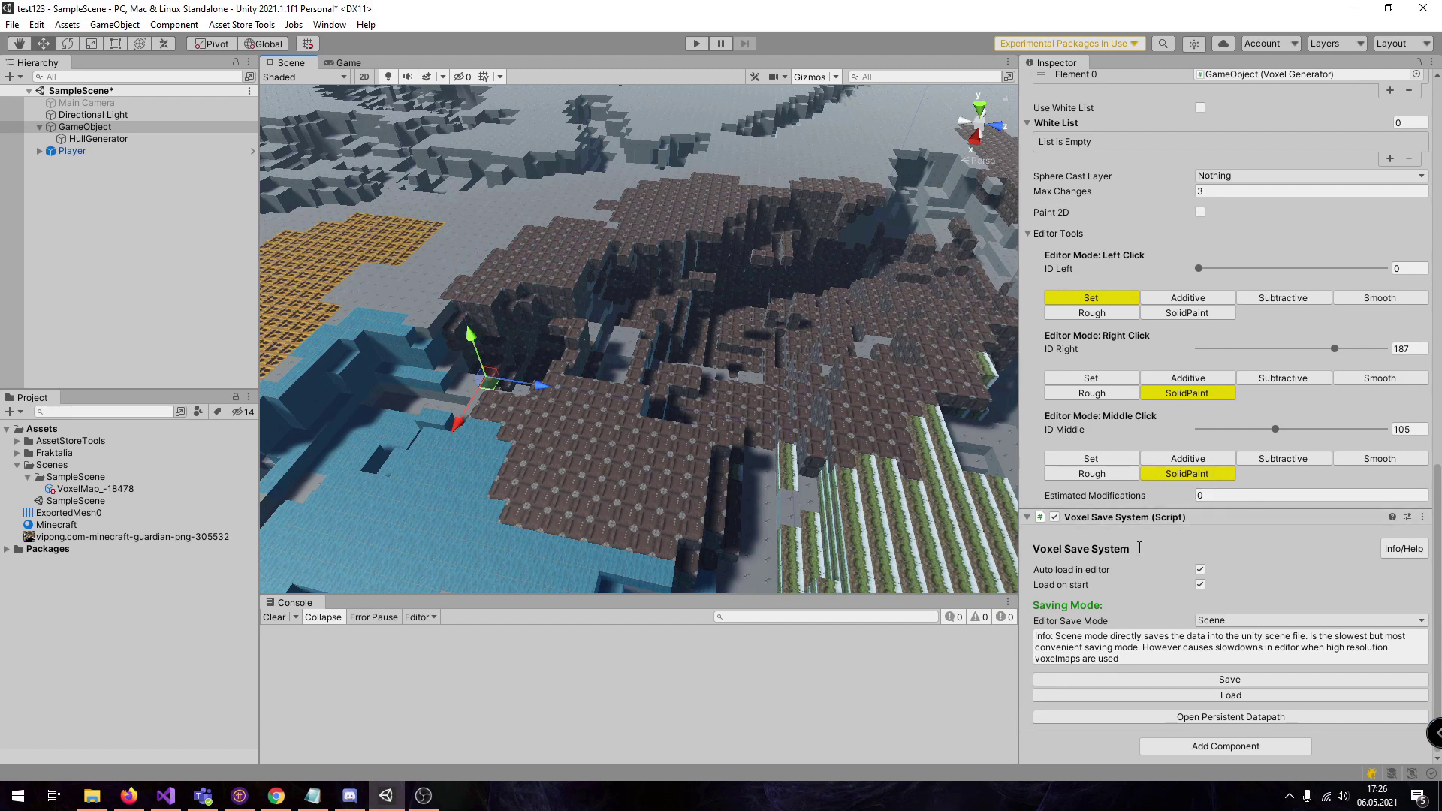
Step: Repaint the canyon with a higher ID Right, then set ID Right to 206 and paint the ground beside the orange area
drag(1335, 351, 1342, 350)
mouse_move(578, 338)
right_down()
mouse_move(548, 377)
mouse_move(634, 483)
mouse_move(823, 363)
mouse_move(548, 241)
right_up()
drag(1342, 348, 1348, 350)
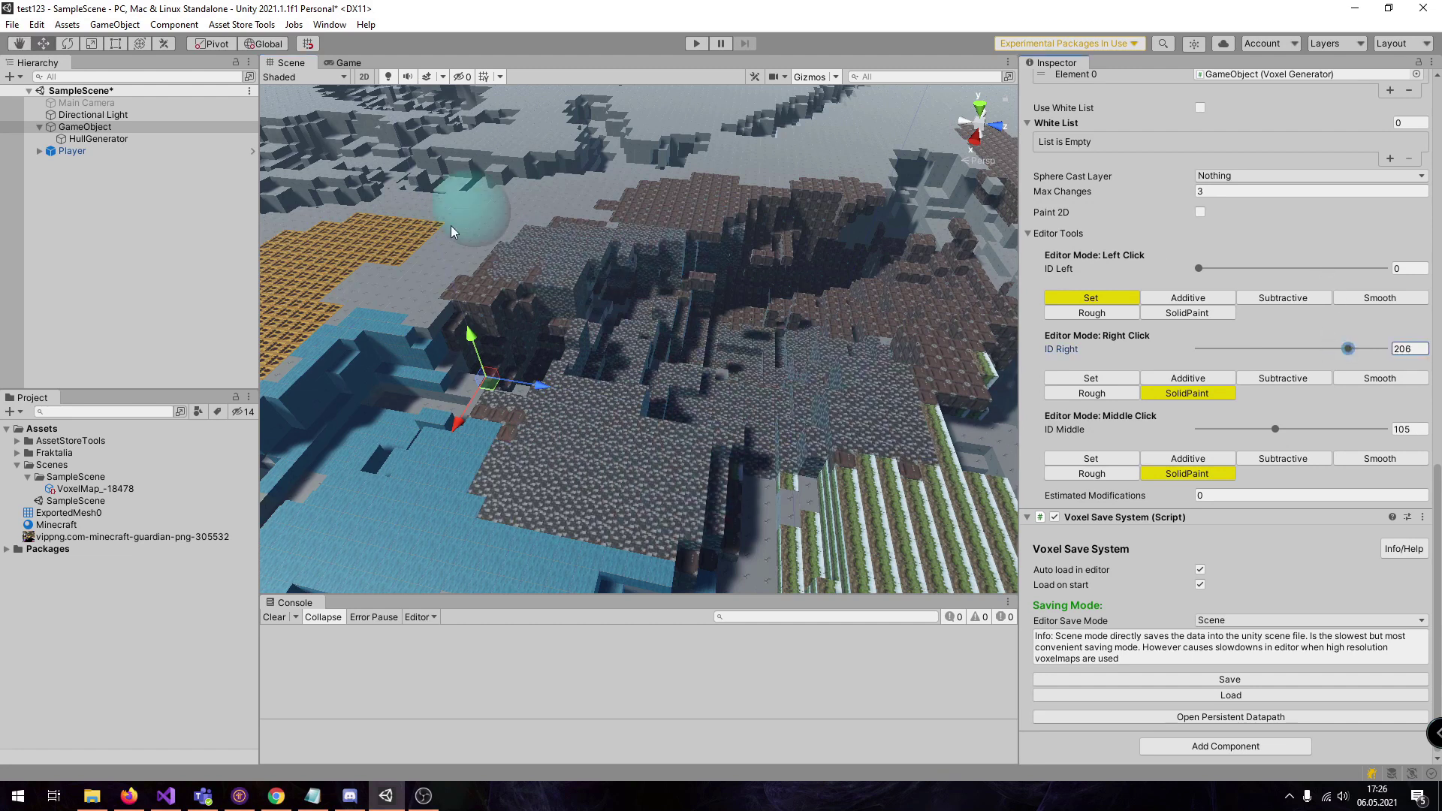
mouse_move(429, 259)
right_down()
mouse_move(530, 210)
mouse_move(549, 218)
mouse_move(436, 364)
mouse_move(563, 341)
mouse_move(589, 354)
mouse_move(744, 306)
mouse_move(650, 290)
mouse_move(531, 413)
mouse_move(538, 433)
right_up()
key(w)
key(s)
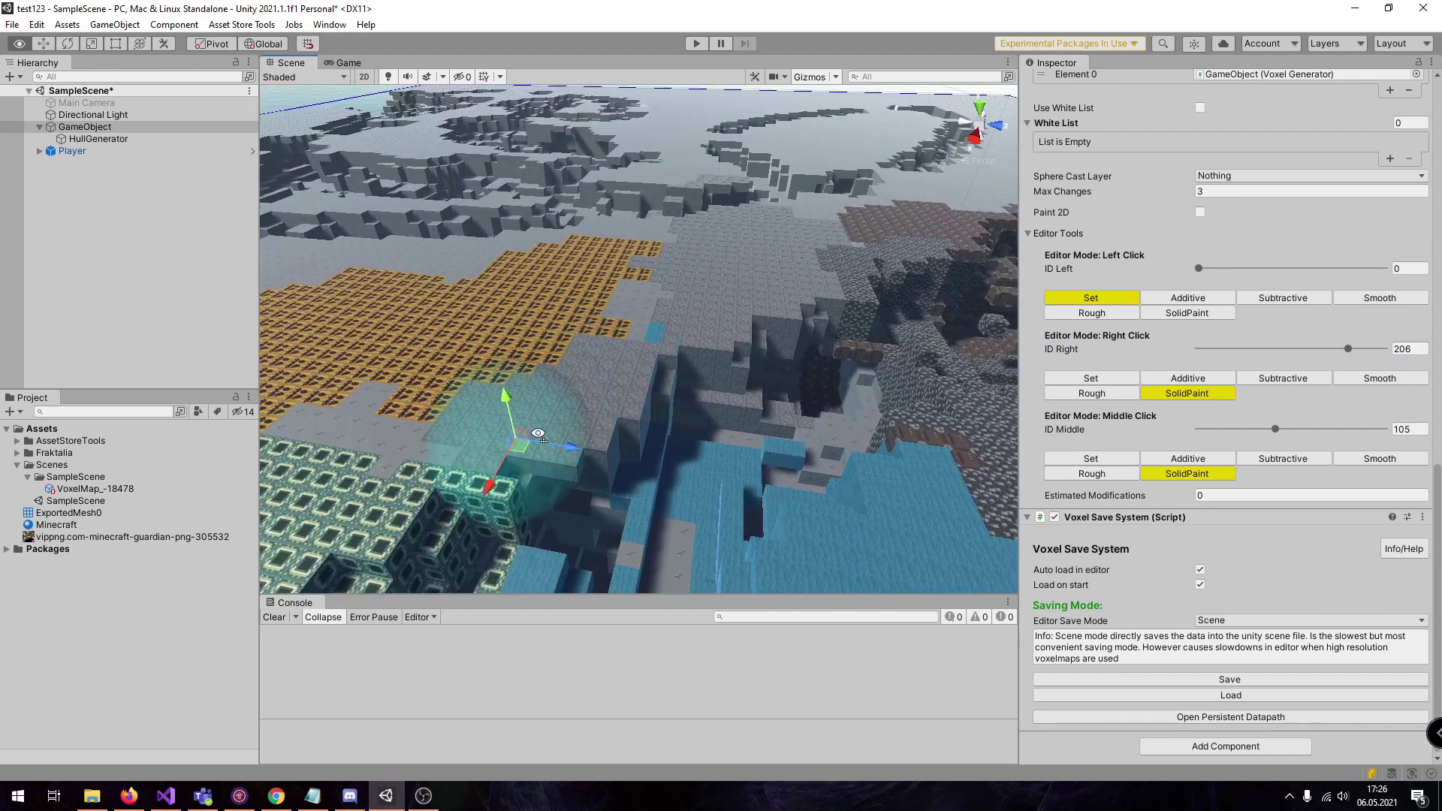
Step: Examine the carved trenches from the other side of the block and review HullGenerator's Resolution and Appearance Settings
mouse_move(538, 434)
mouse_down()
mouse_move(483, 425)
mouse_move(476, 210)
mouse_move(671, 150)
mouse_move(700, 394)
mouse_move(173, 372)
mouse_up()
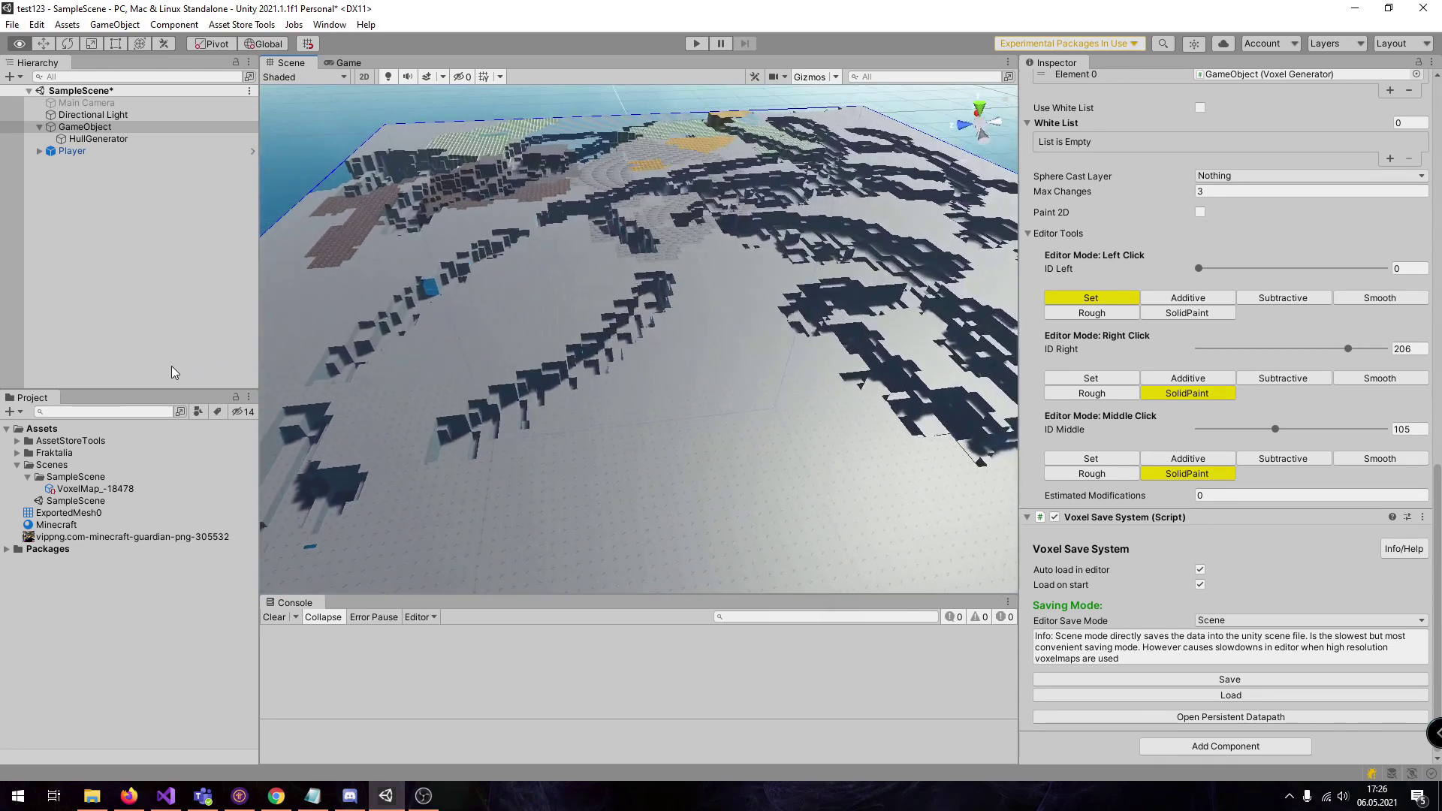
right_drag(172, 373, 254, 269)
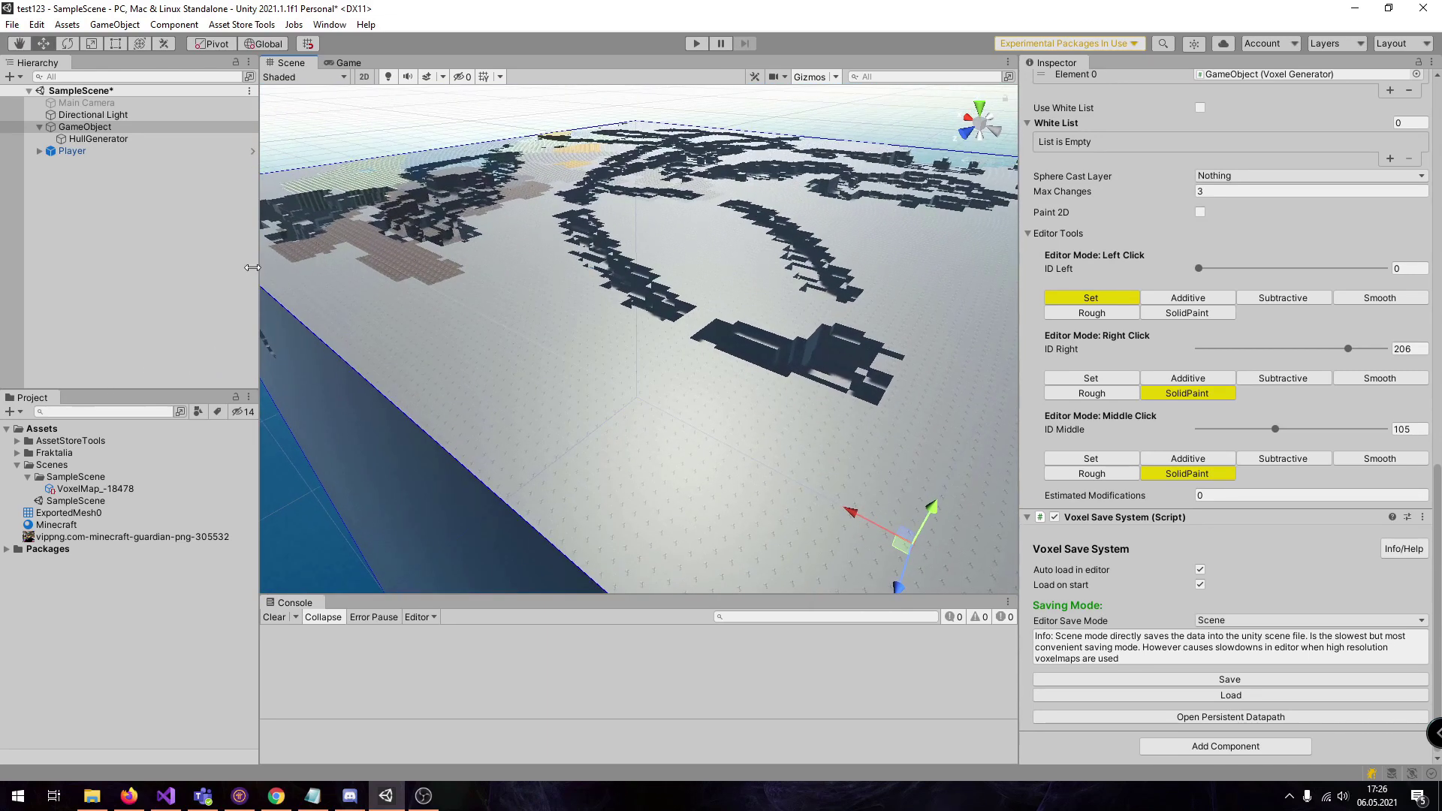
click(98, 138)
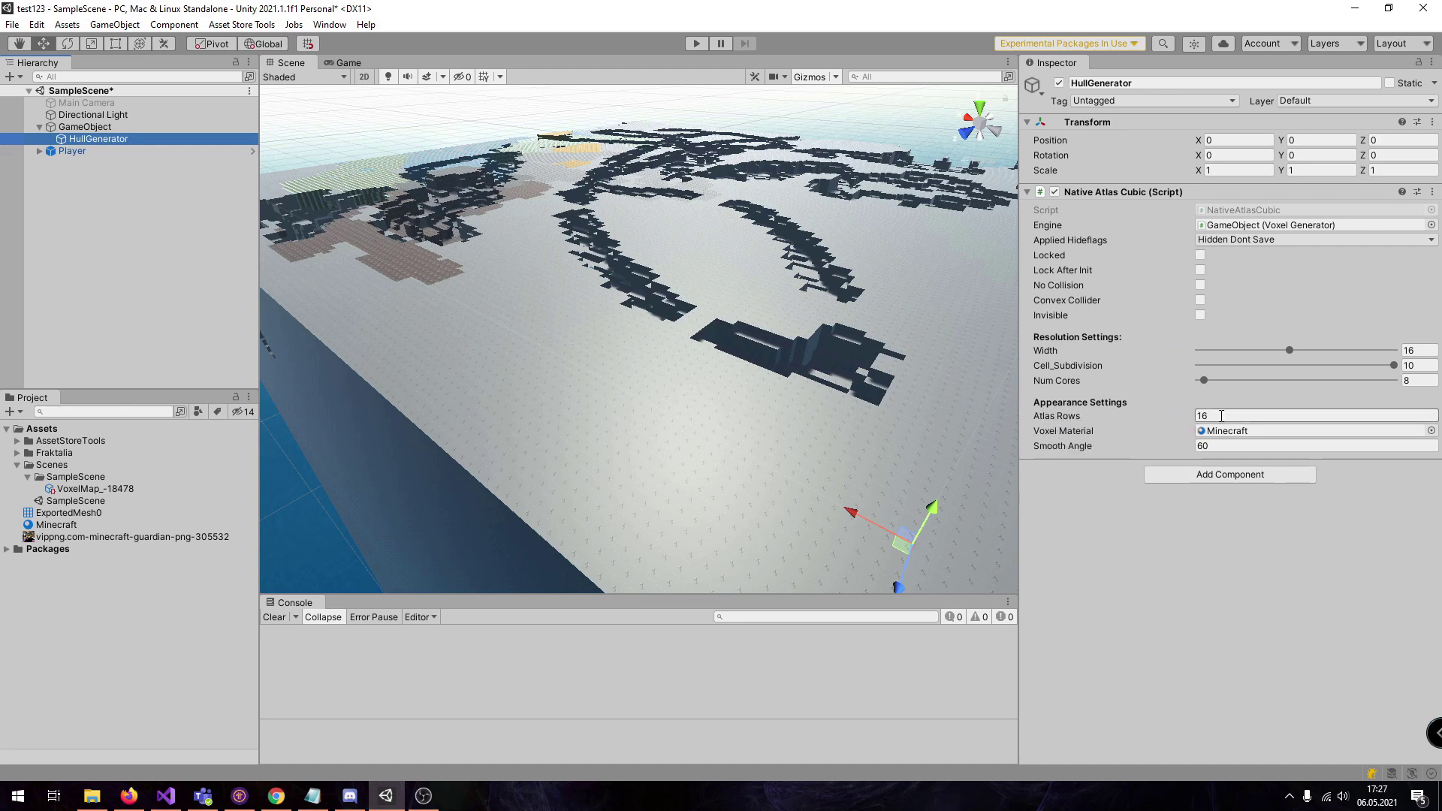
key(Return)
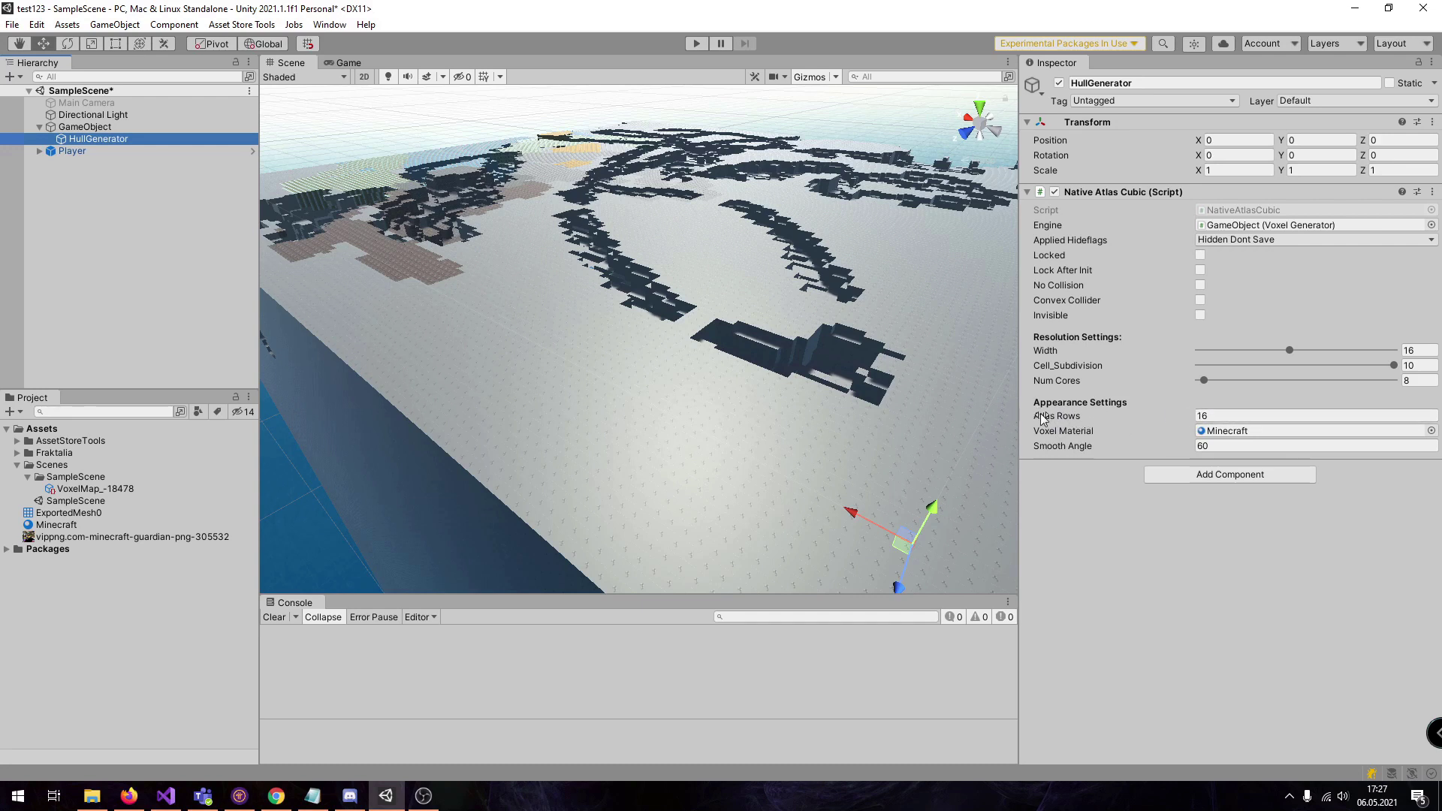
right_drag(835, 408, 833, 481)
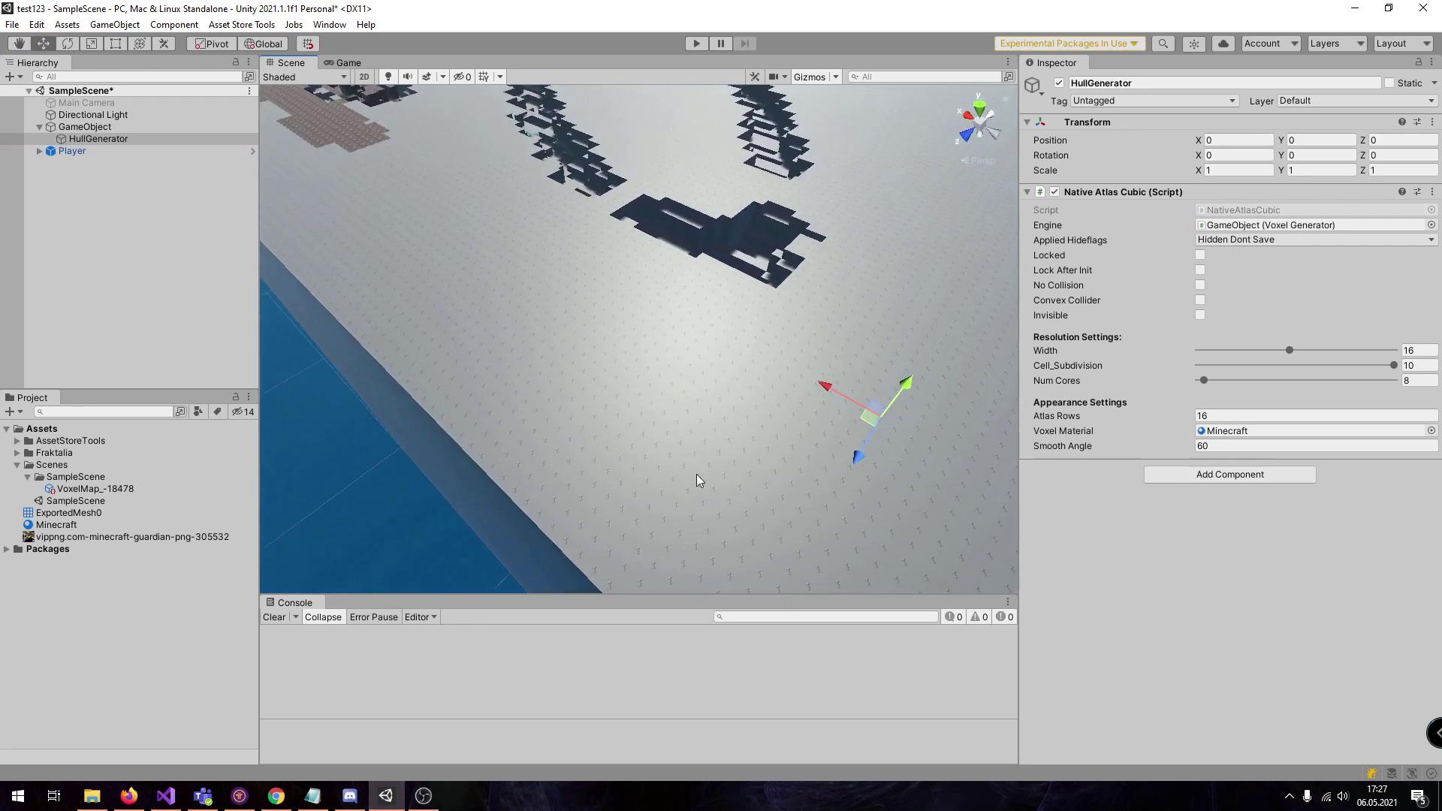
right_drag(696, 475, 700, 402)
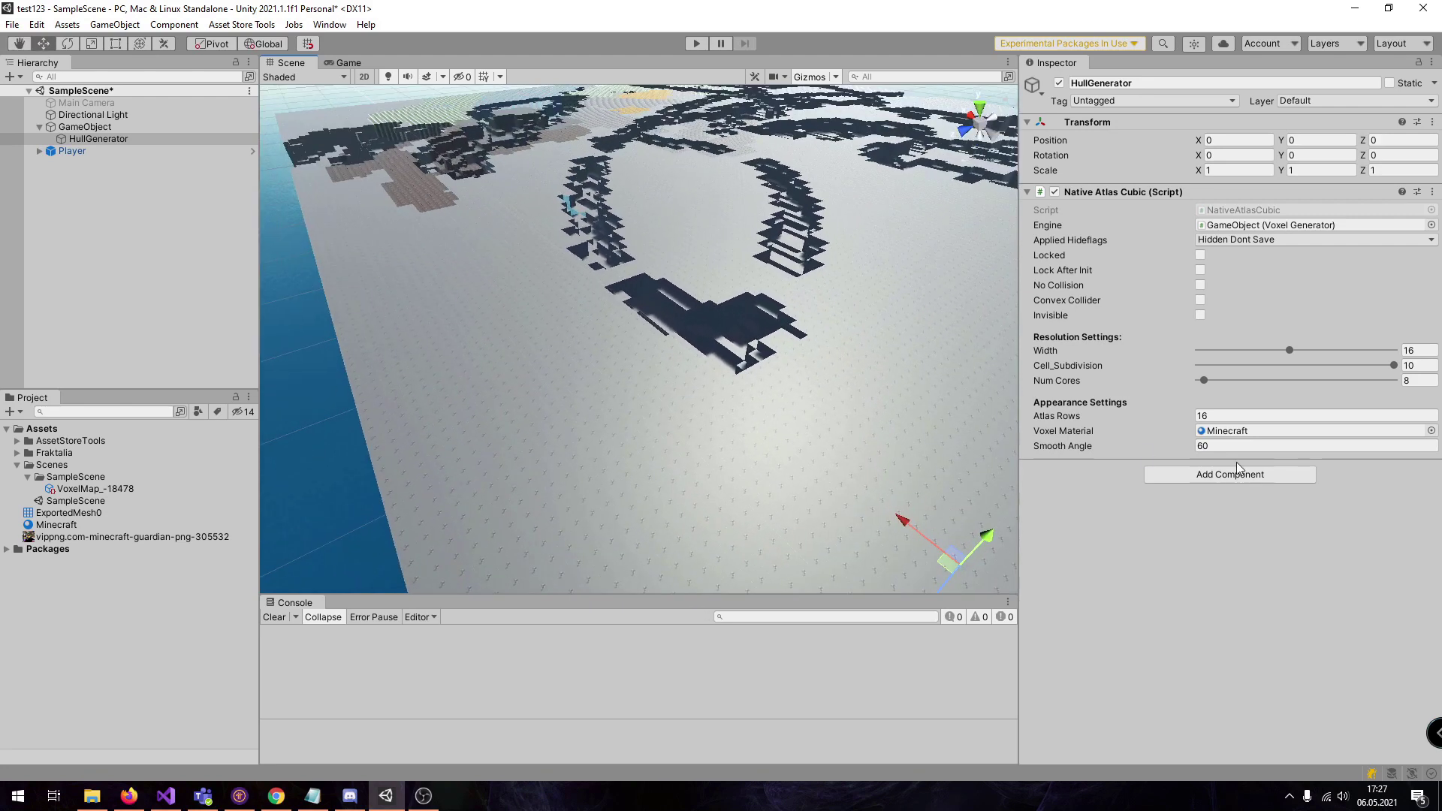
right_drag(874, 426, 760, 430)
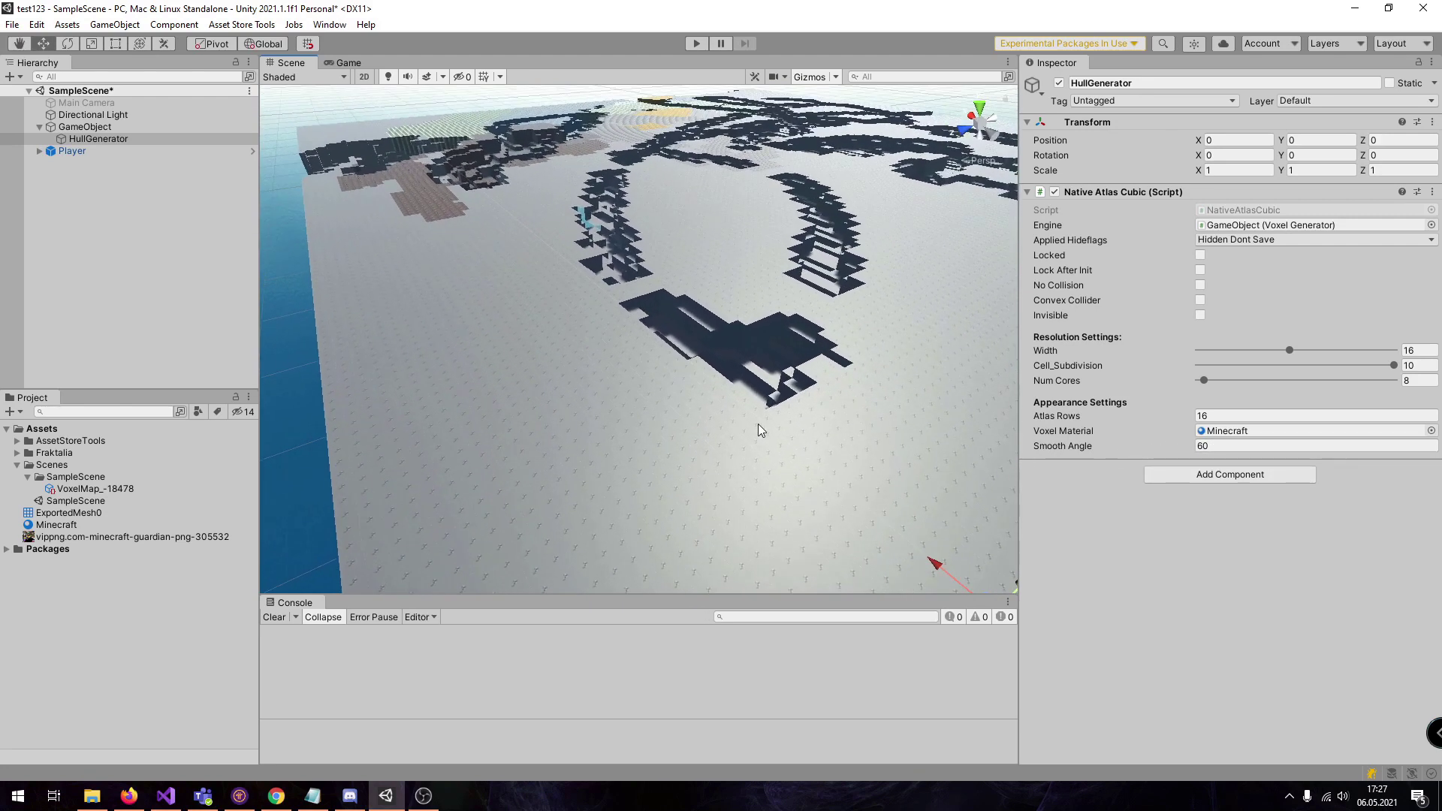
click(1255, 446)
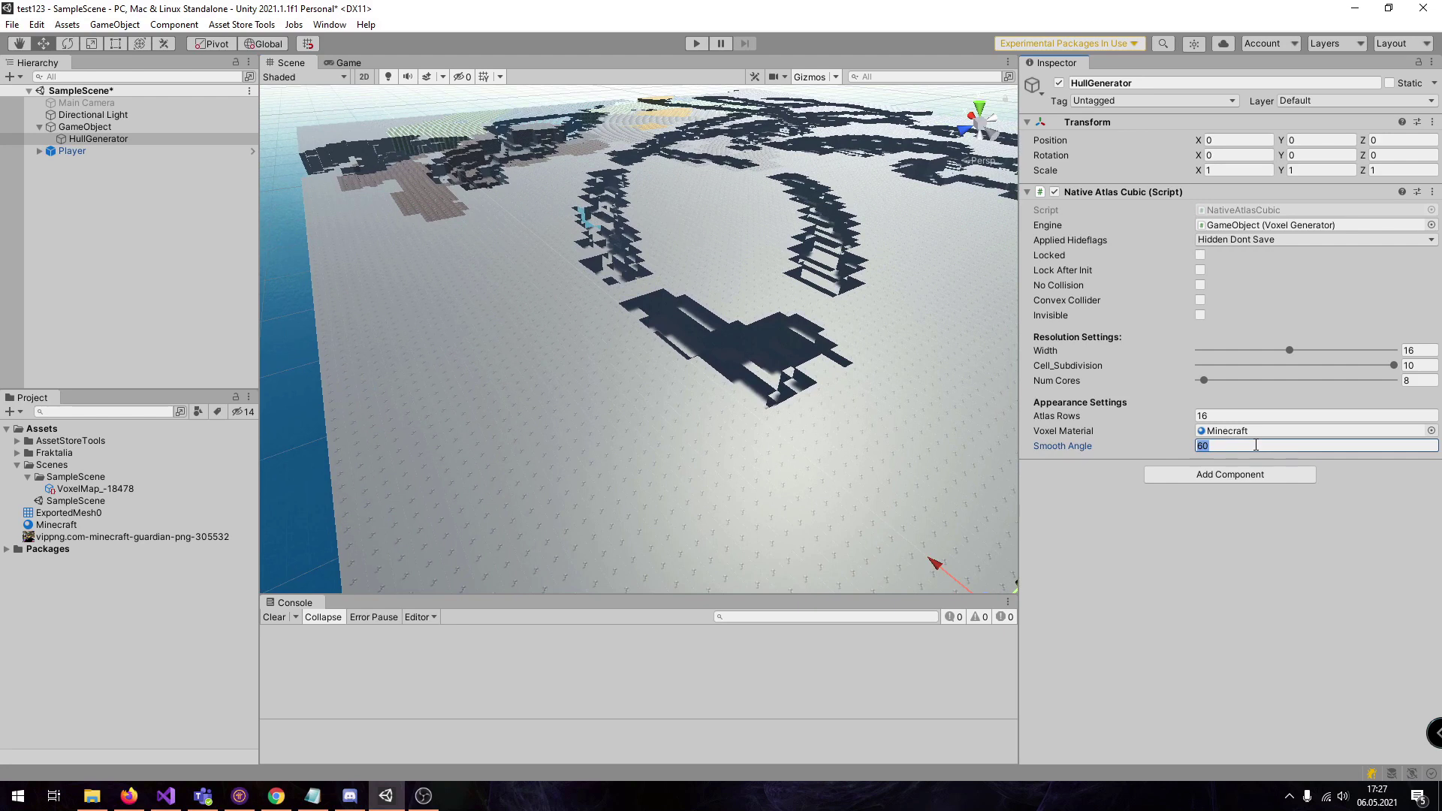
Step: Rebuild GameObject's voxel block and inspect its carved top surface from a distance and up close
click(85, 126)
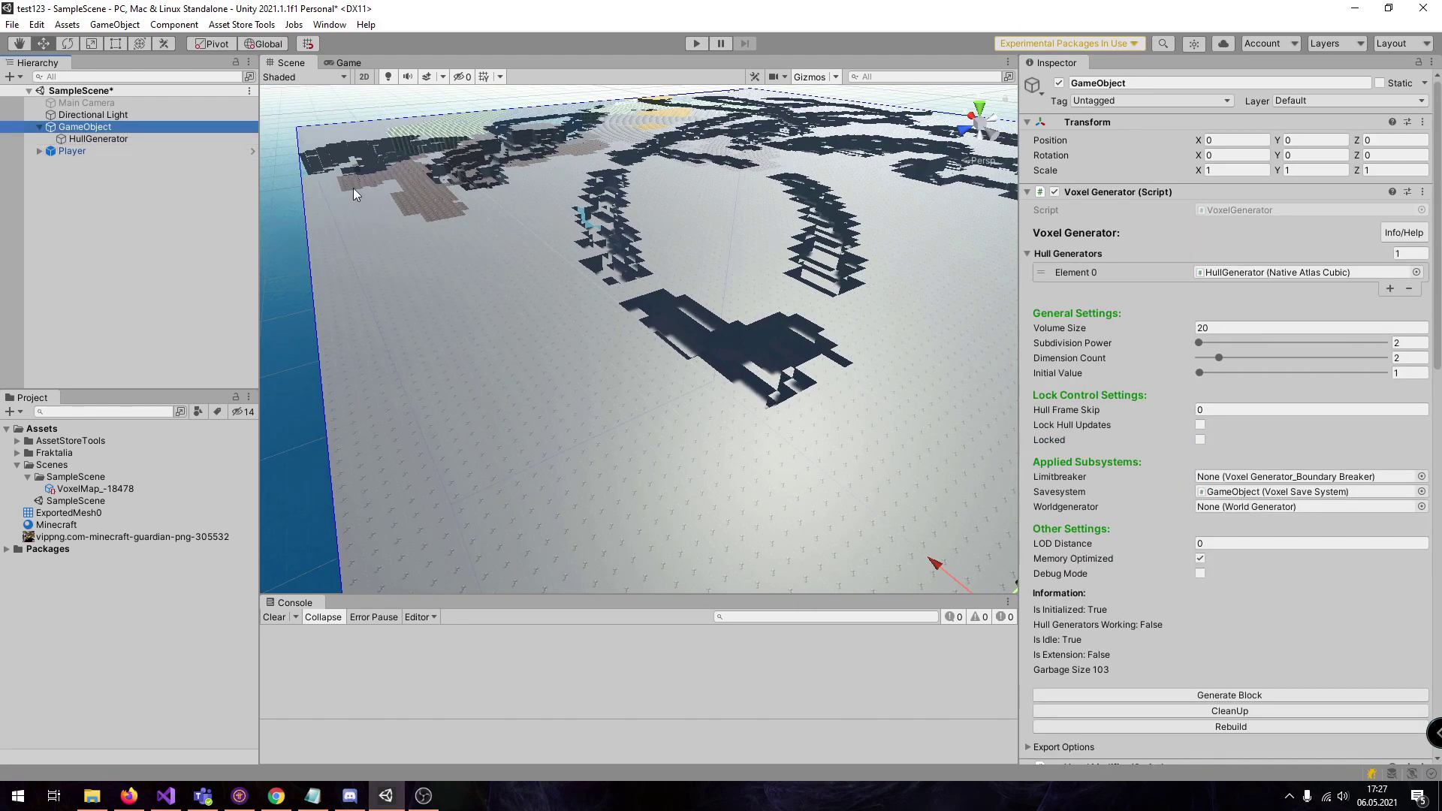
click(1182, 724)
right_drag(772, 407, 923, 455)
scroll(530, 334, down, 10)
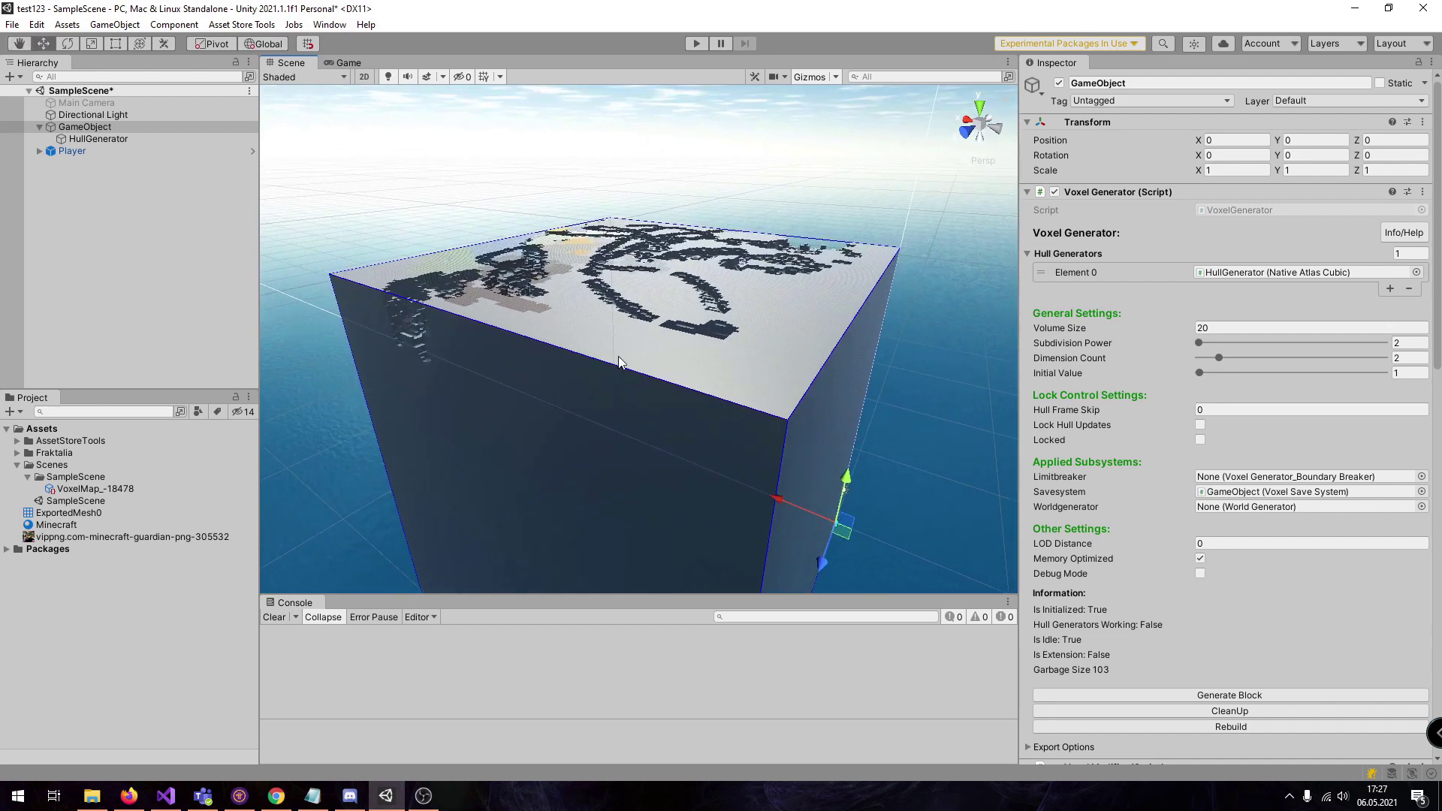
right_drag(618, 356, 509, 231)
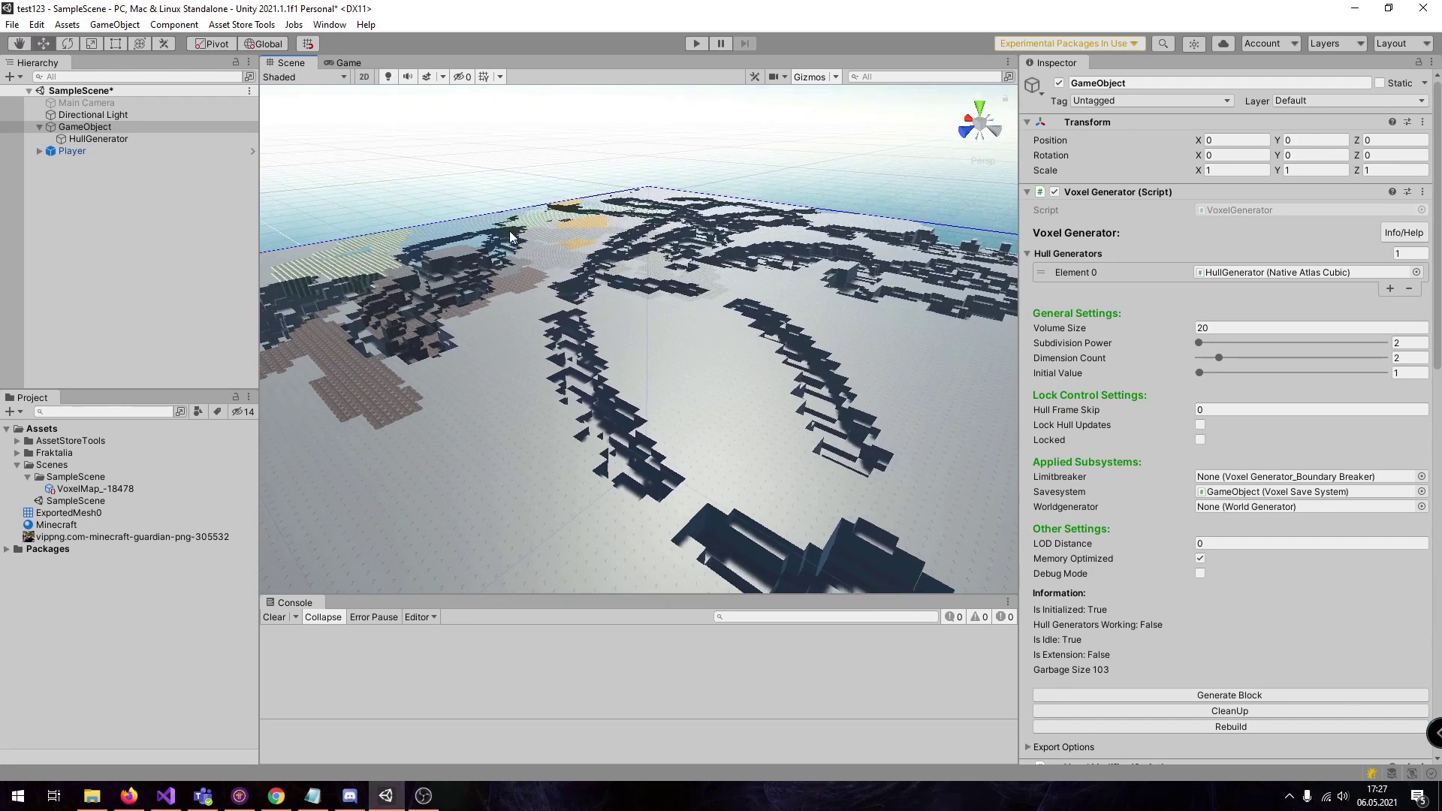